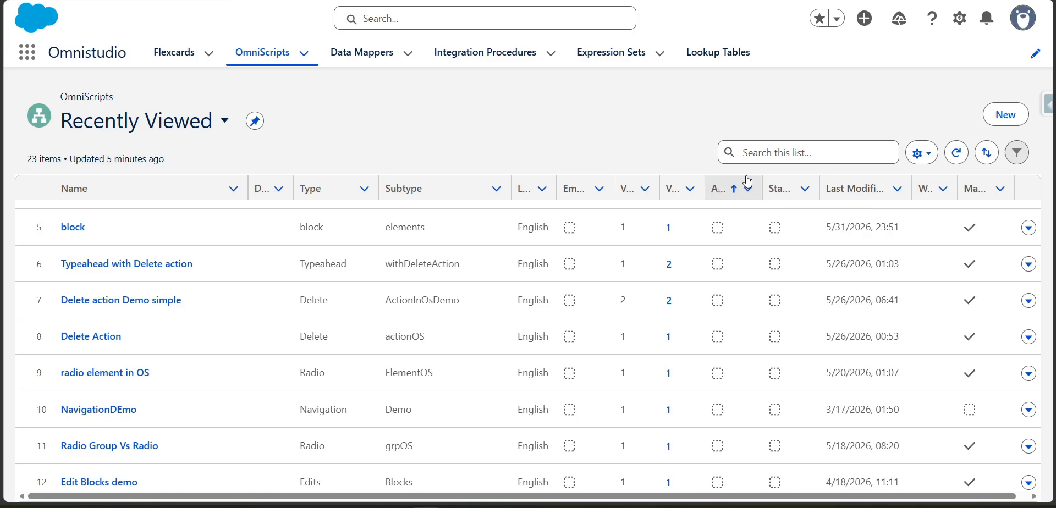
# - Create an English Omniscript named "Range element Demo in OS" with type Range and subtype elementInOs
pyautogui.click(1004, 125)
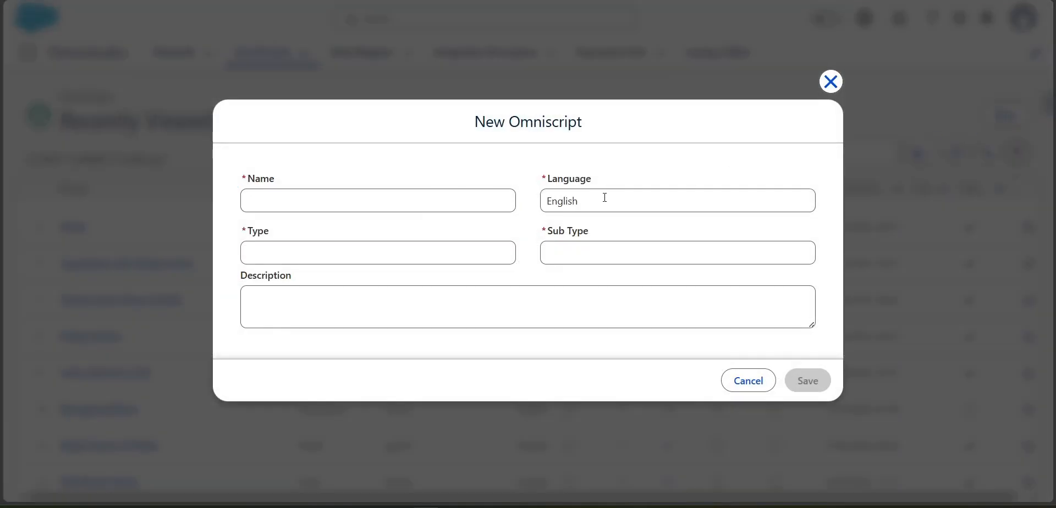
pyautogui.click(447, 208)
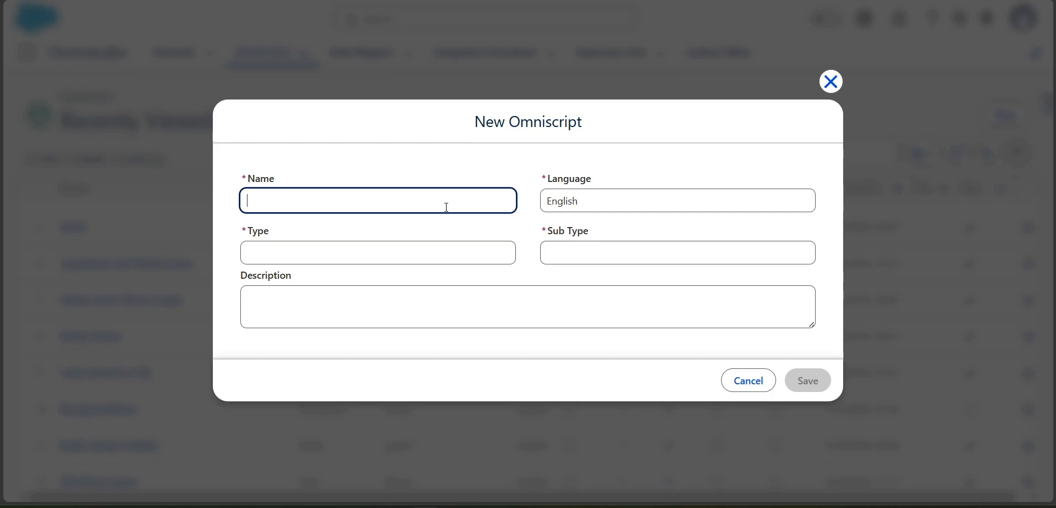
pyautogui.write('Range elk')
pyautogui.press('BackSpace')
pyautogui.write('ement ')
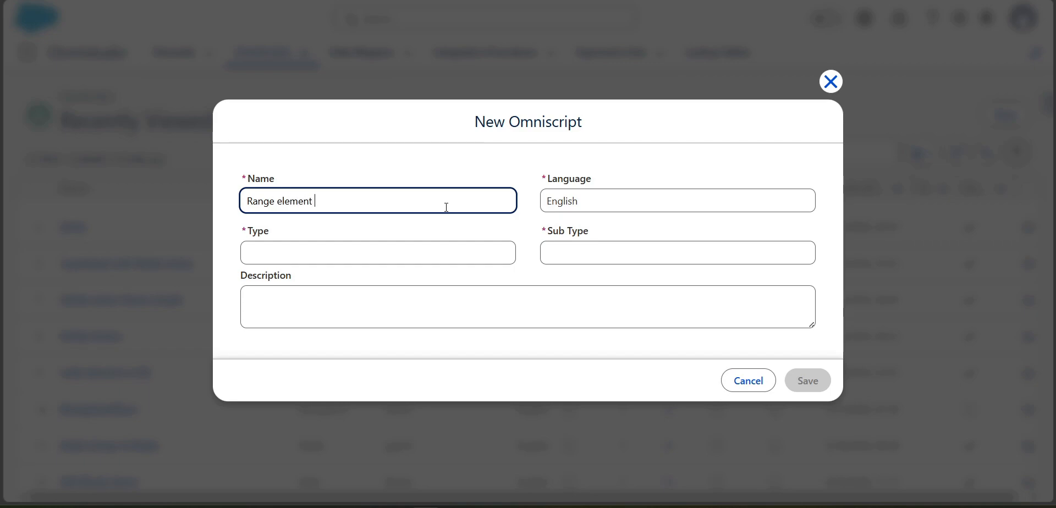
pyautogui.write('Demo in OS')
pyautogui.press('Tab')
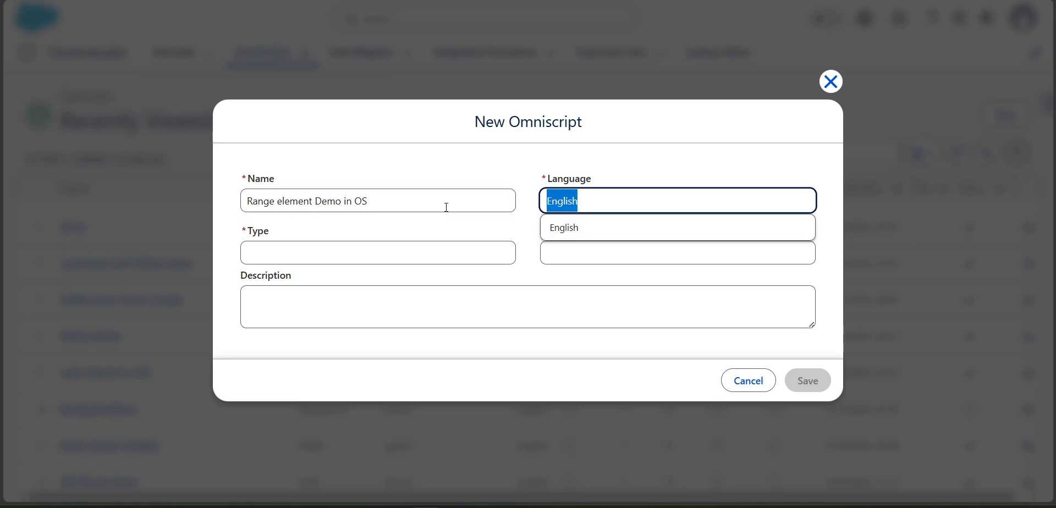
pyautogui.press('Tab')
pyautogui.write('Range')
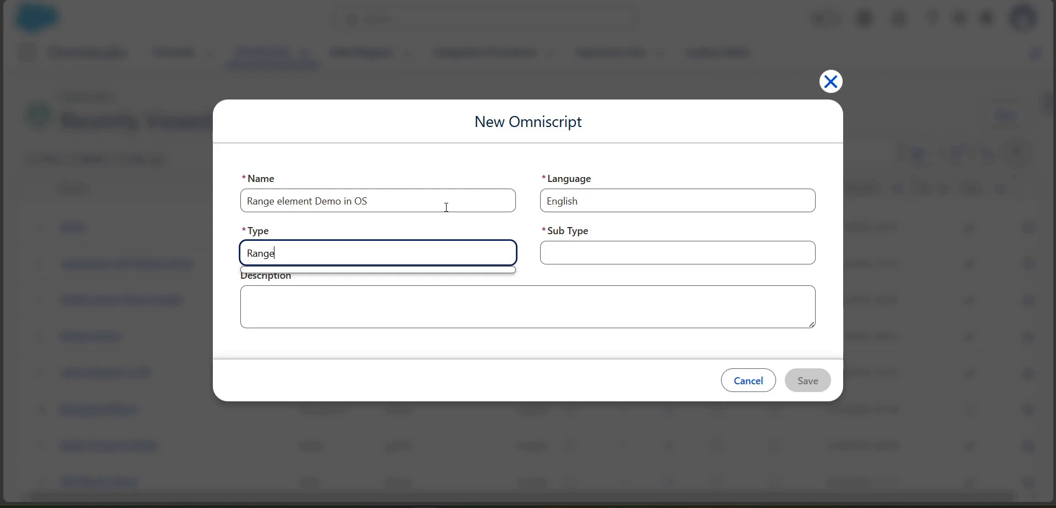
pyautogui.press('Tab')
pyautogui.write('elementInOs')
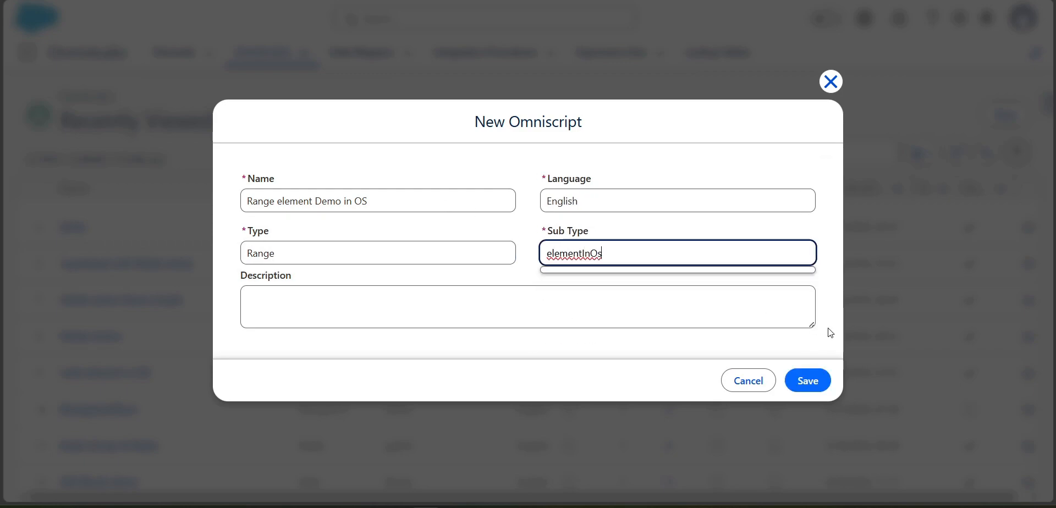
pyautogui.click(815, 381)
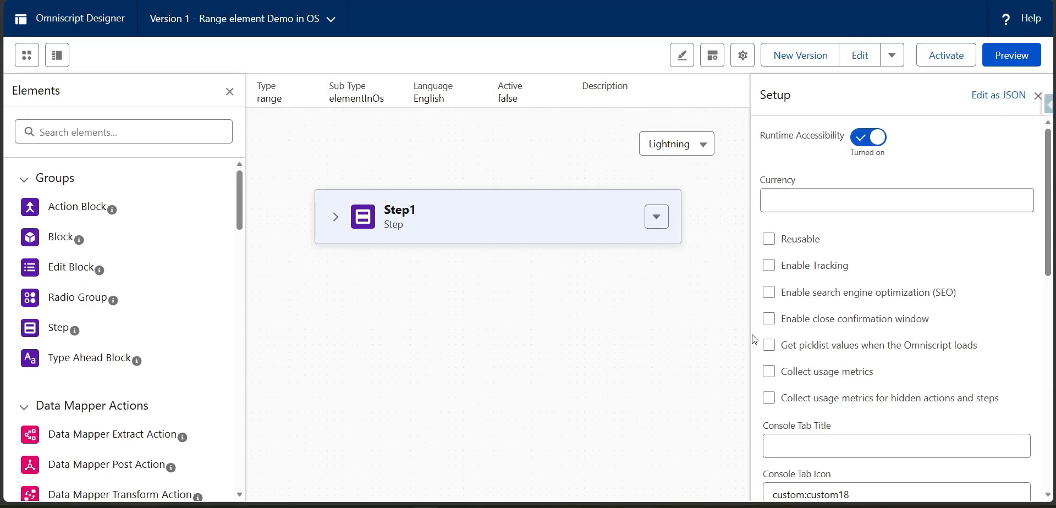
# - Find the Range input element and add it inside the expanded Step1
pyautogui.click(335, 217)
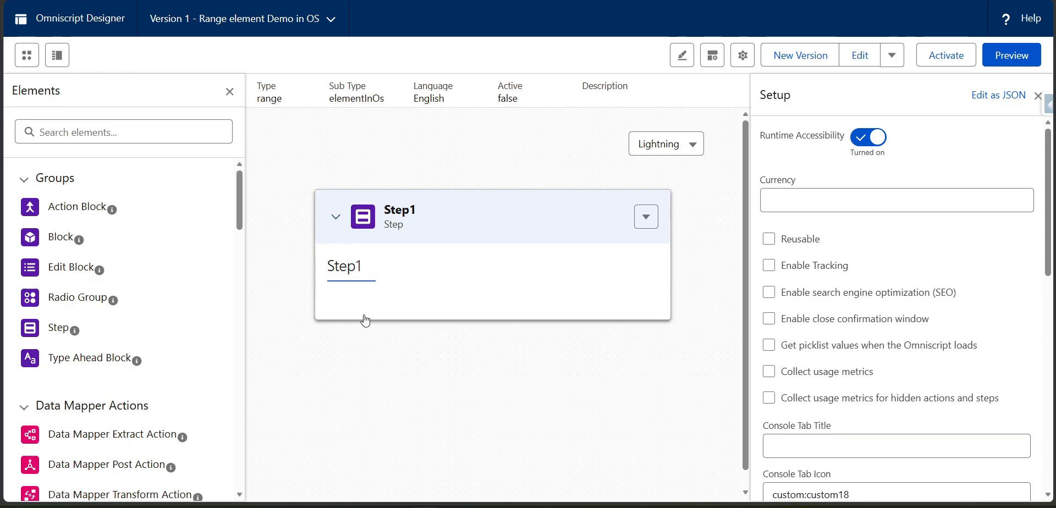
pyautogui.click(98, 133)
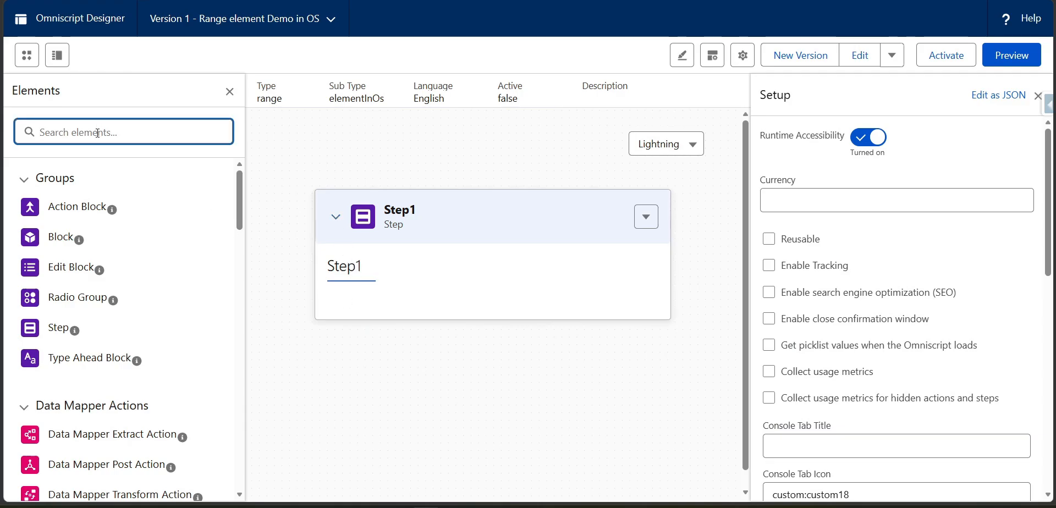
pyautogui.write('rang')
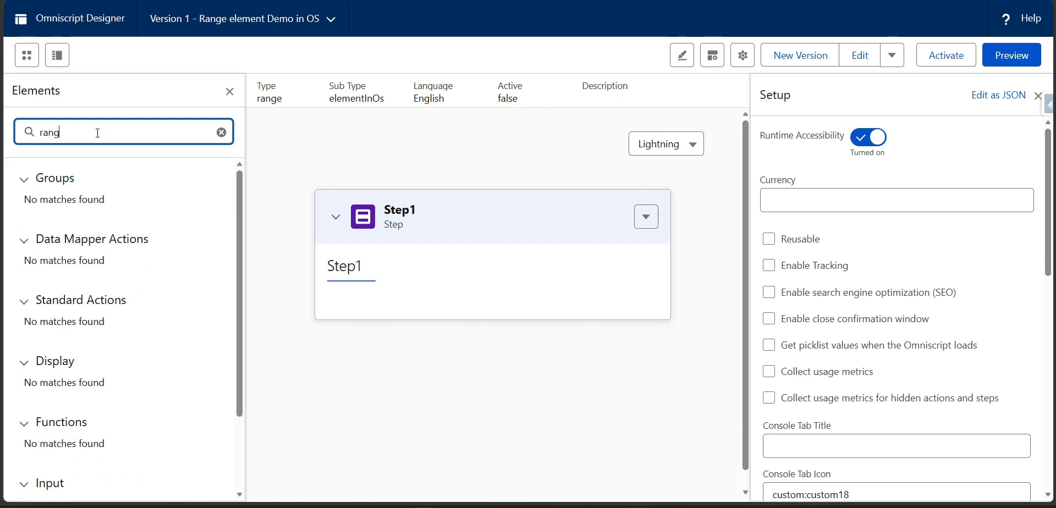
pyautogui.scroll(-3, 99, 176)
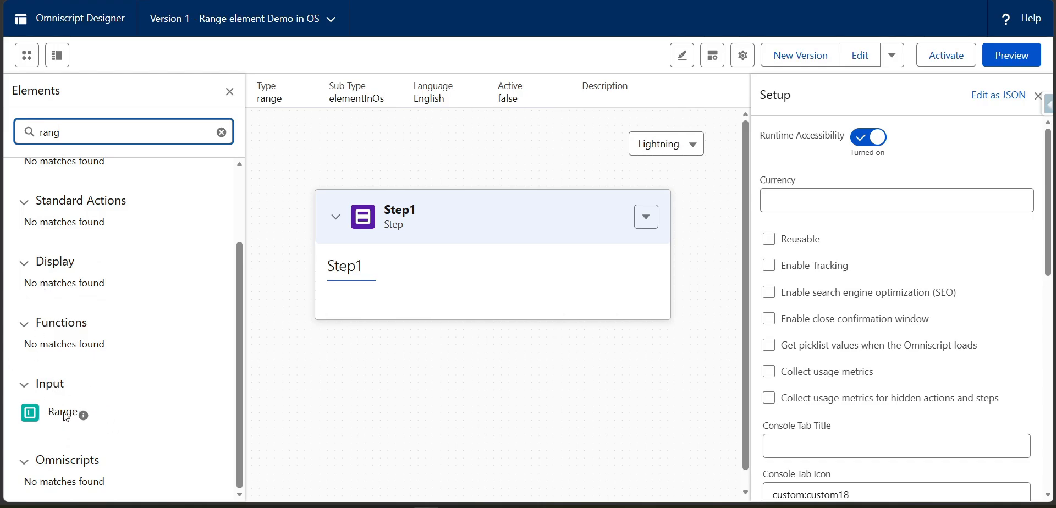
pyautogui.moveTo(84, 418)
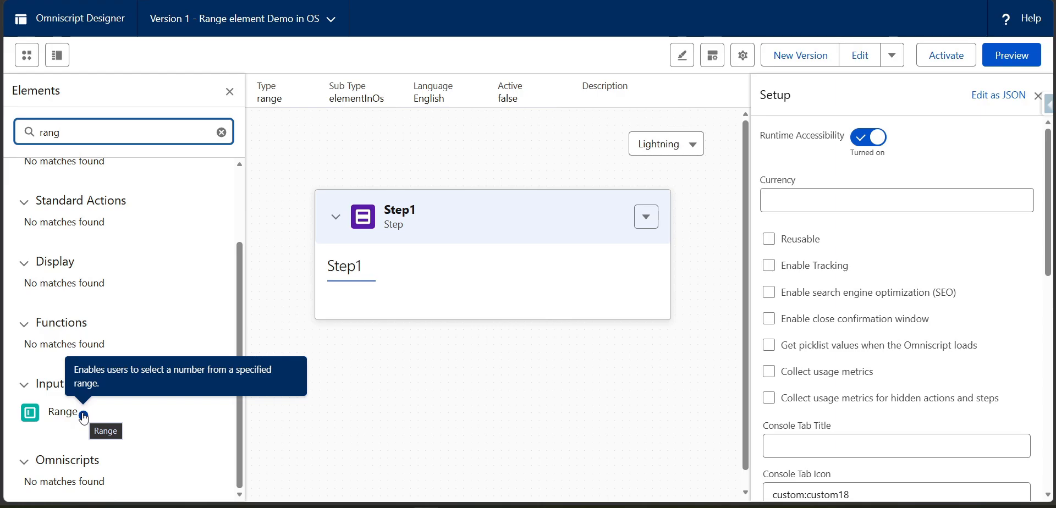
pyautogui.moveTo(63, 413); pyautogui.dragTo(361, 296)
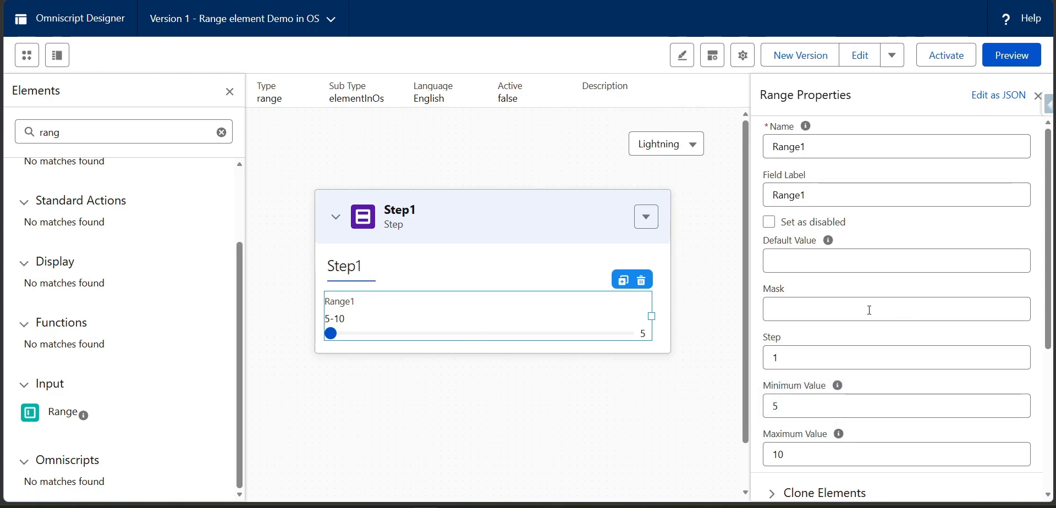
# - Set both the name and the field label of the new range element to Score
pyautogui.doubleClick(837, 151)
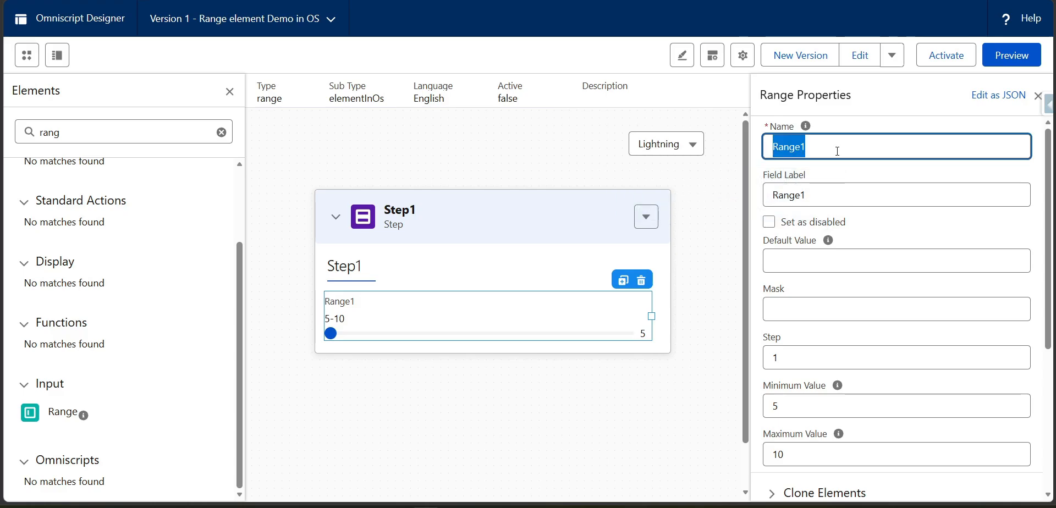
pyautogui.write('Score')
pyautogui.doubleClick(837, 151)
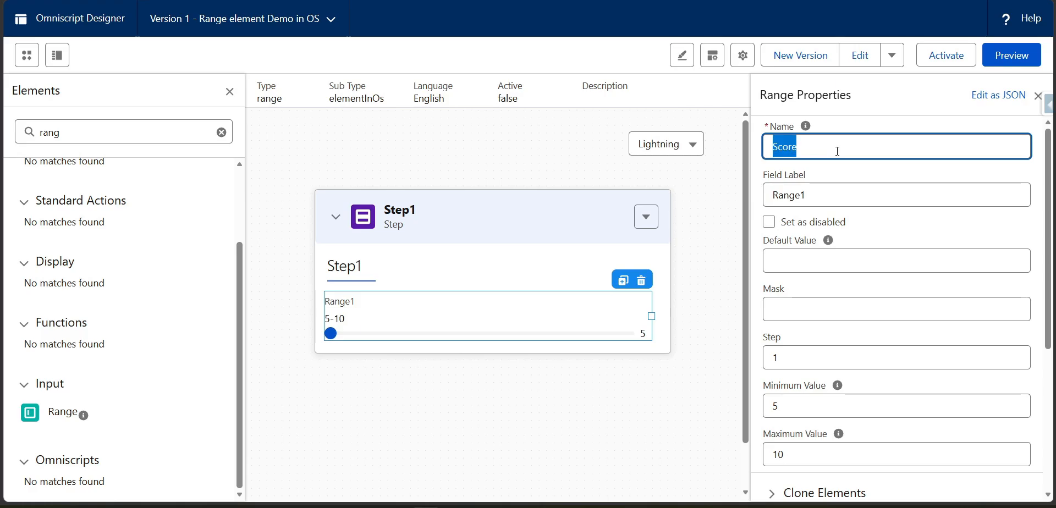
pyautogui.press('Tab')
pyautogui.write('Score')
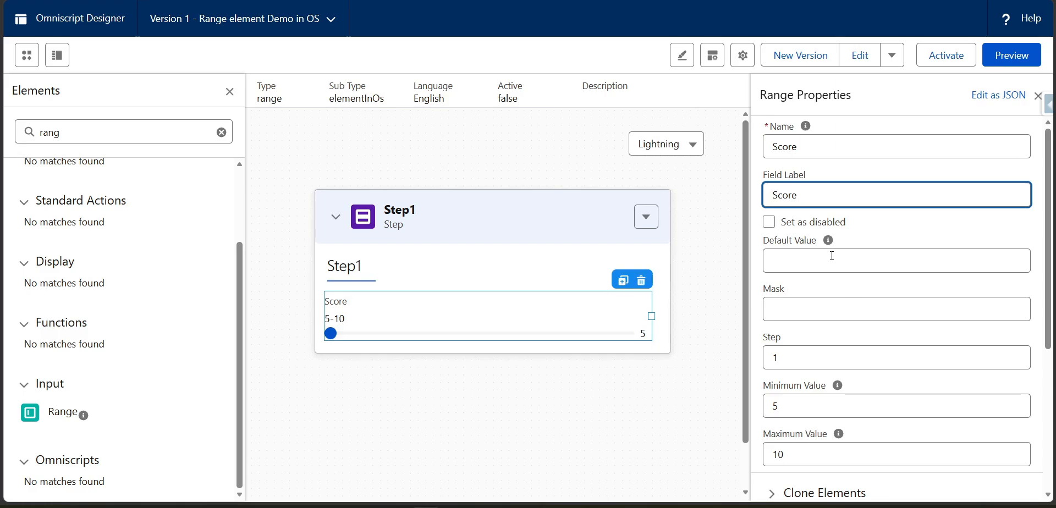
# - Set the Score range's step to 5, minimum value to 0 and maximum value to 100
pyautogui.scroll(-1, 819, 357)
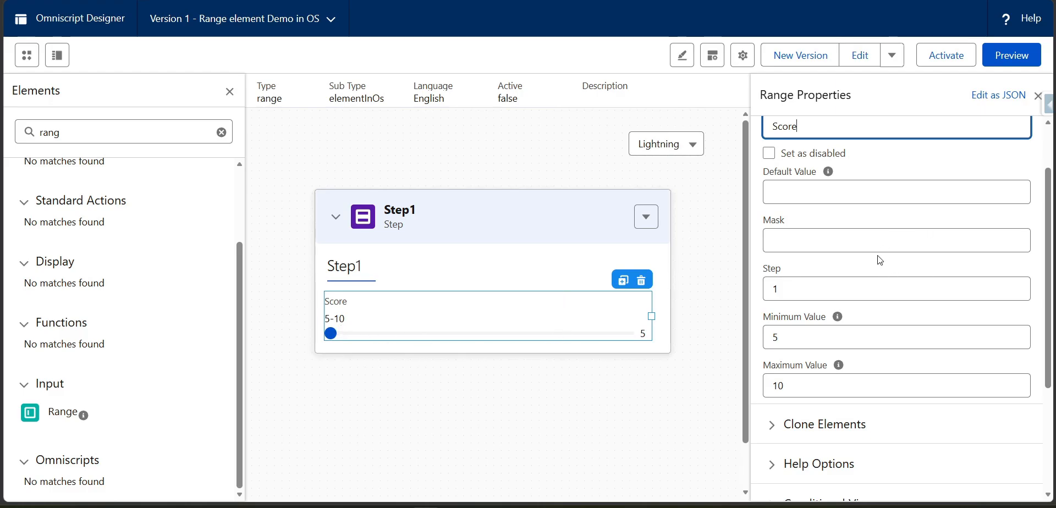
pyautogui.scroll(2, 875, 260)
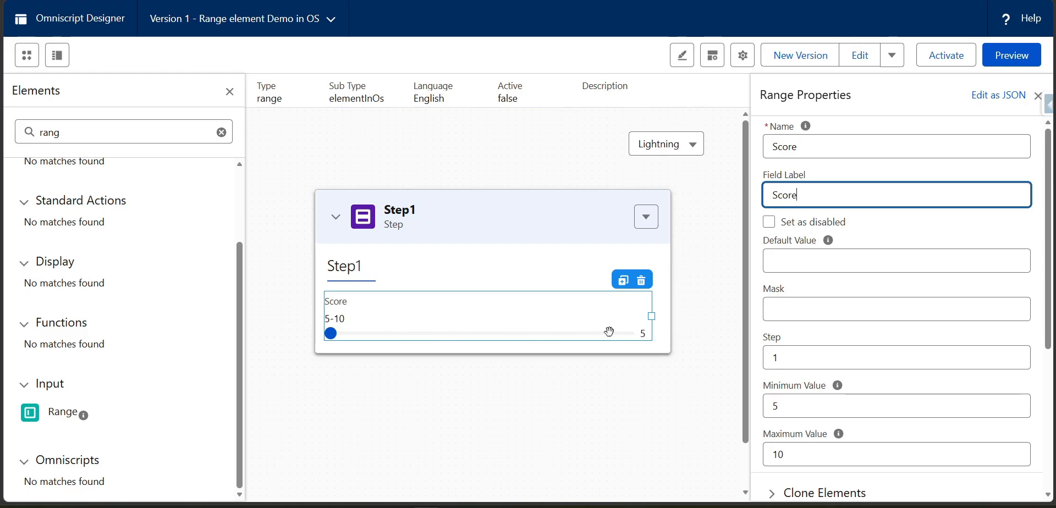
pyautogui.click(1027, 314)
pyautogui.click(824, 264)
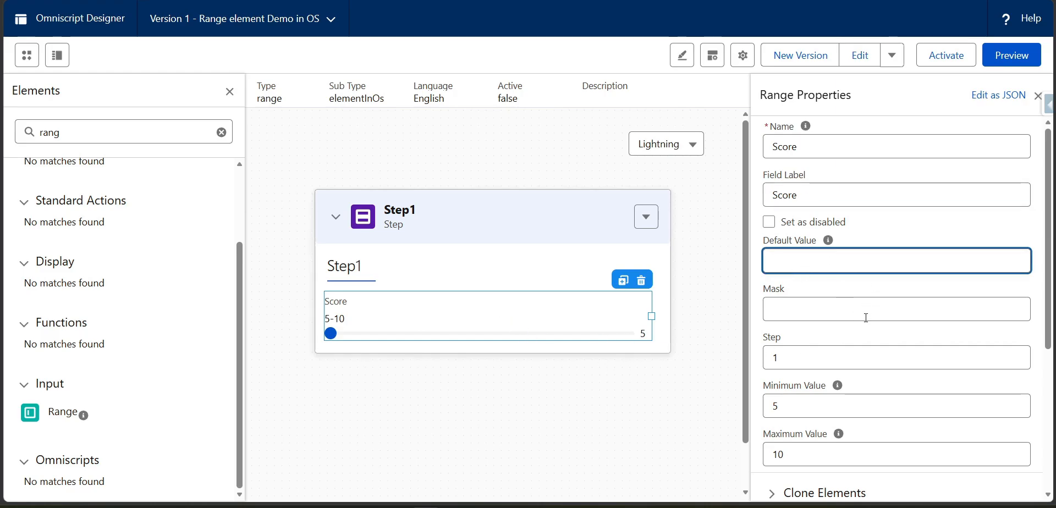
pyautogui.scroll(-1, 824, 337)
pyautogui.click(801, 294)
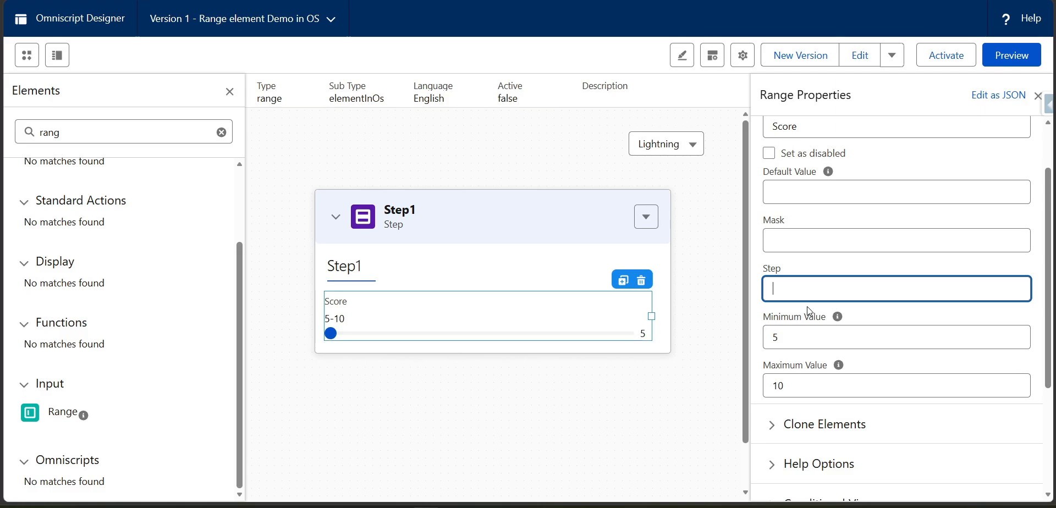
pyautogui.write('.5')
pyautogui.press('Tab')
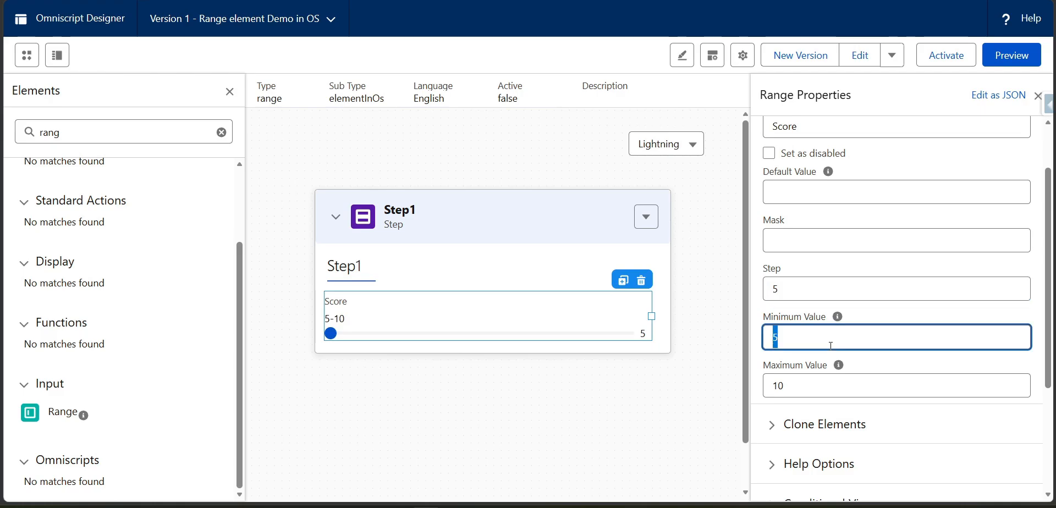
pyautogui.press('BackSpace')
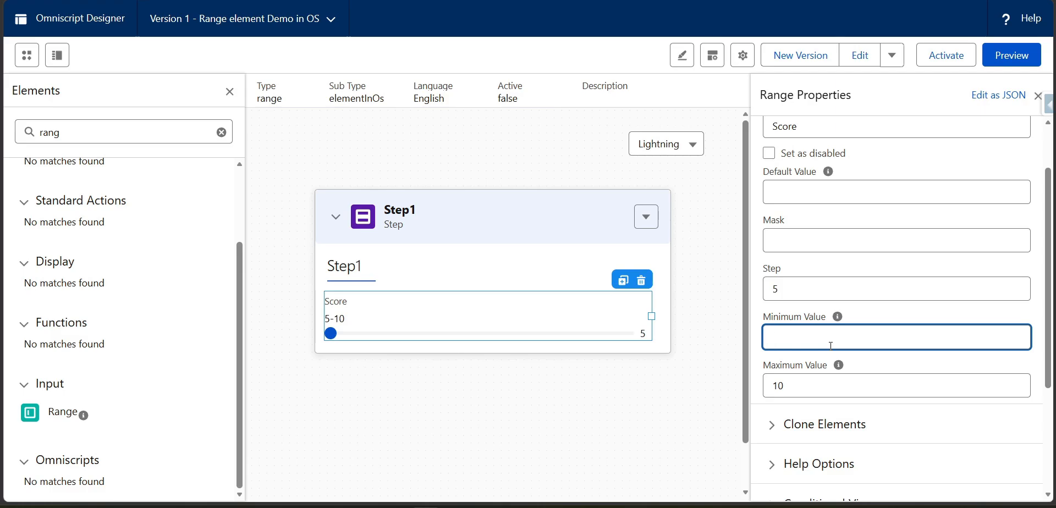
pyautogui.write('0')
pyautogui.click(831, 393)
pyautogui.write('0')
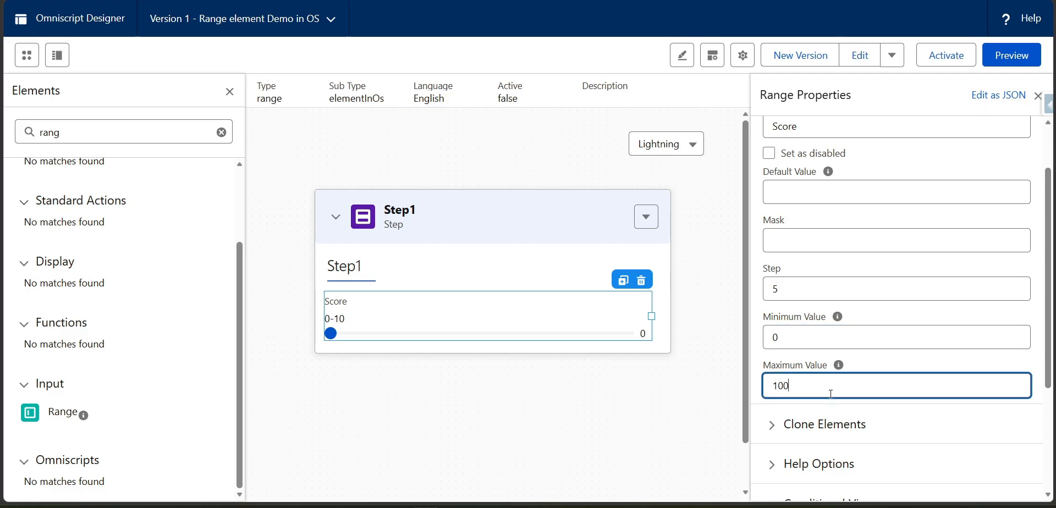
# - Examine the Clone Elements and Help Options settings of the Score range
pyautogui.scroll(-3, 831, 393)
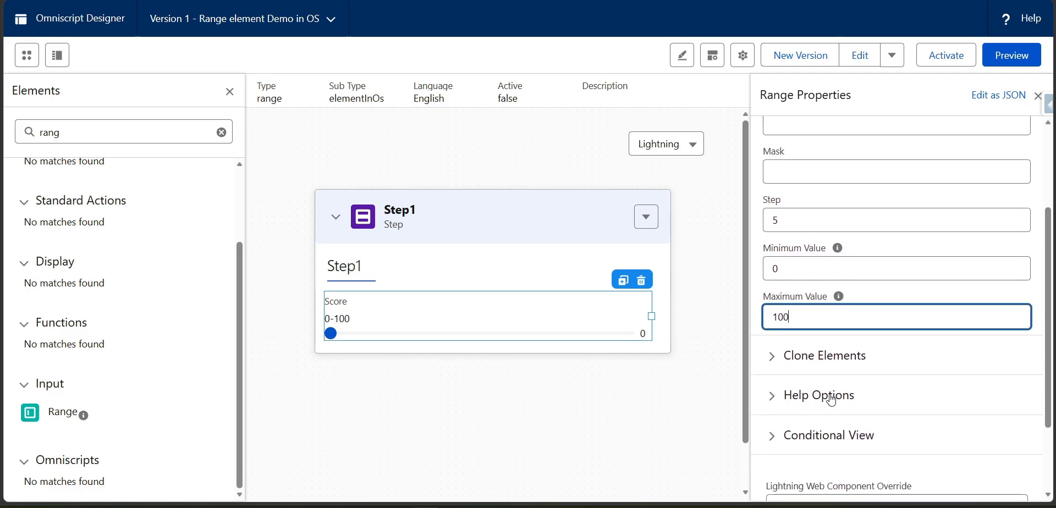
pyautogui.click(772, 251)
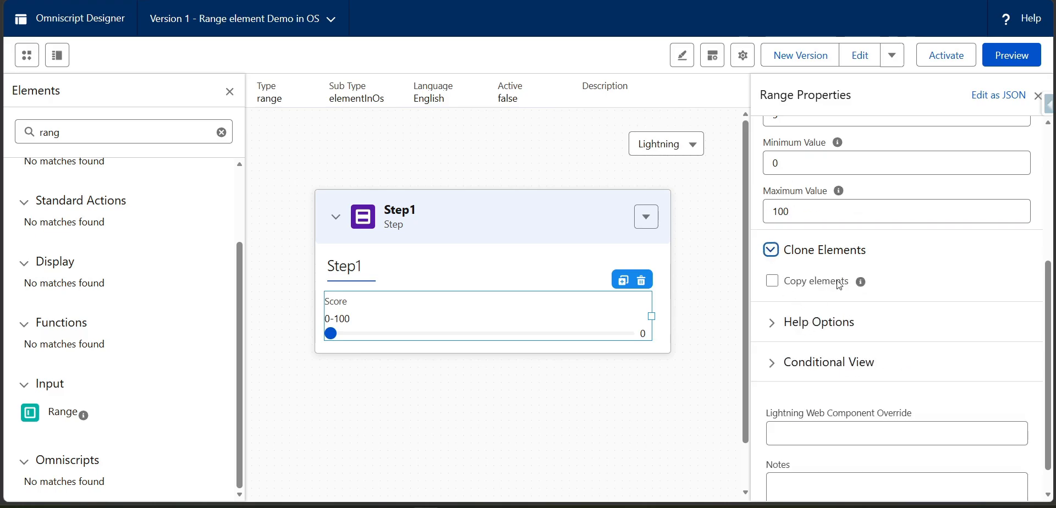
pyautogui.click(772, 324)
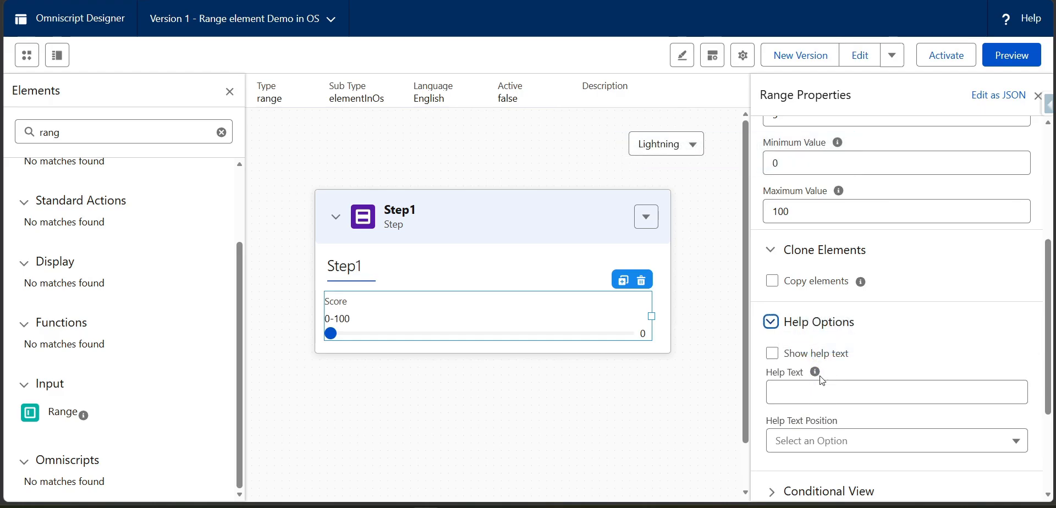
pyautogui.click(772, 322)
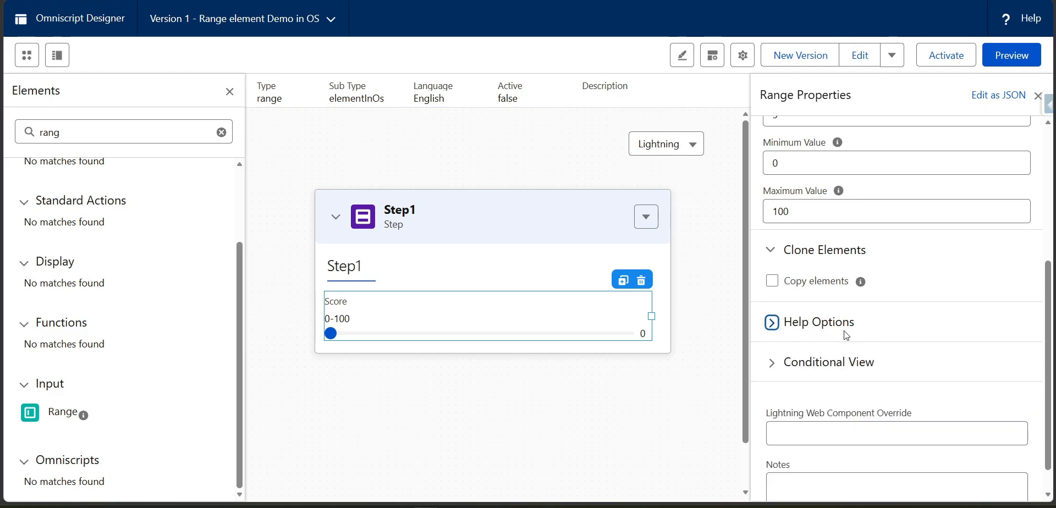
pyautogui.scroll(5, 929, 250)
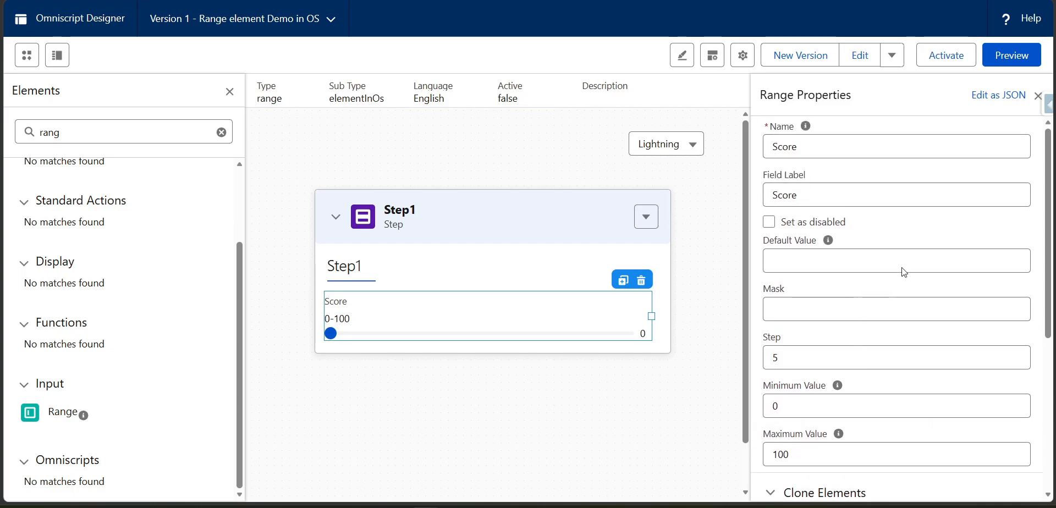
# - Set the Score range's "repeat" property to true in its JSON definition
pyautogui.click(988, 98)
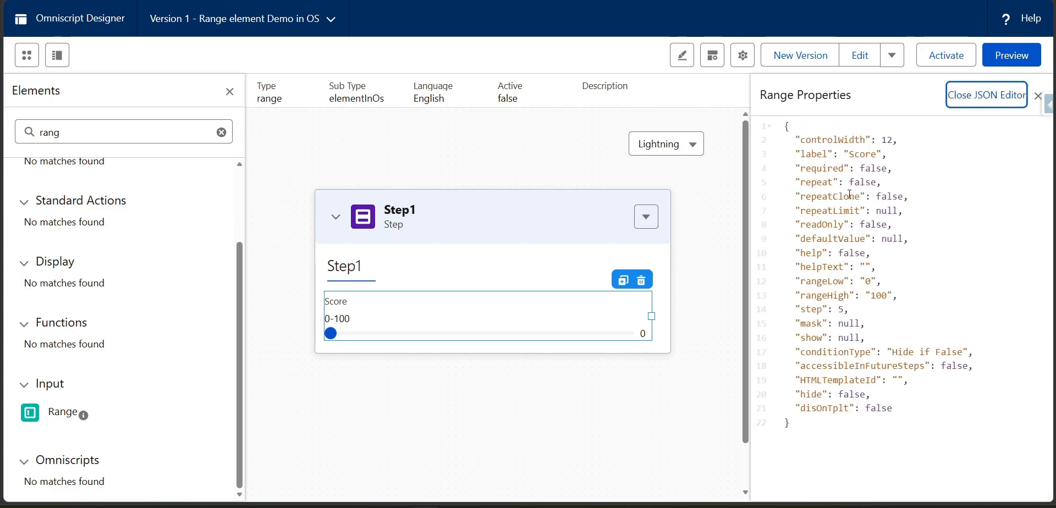
pyautogui.doubleClick(864, 183)
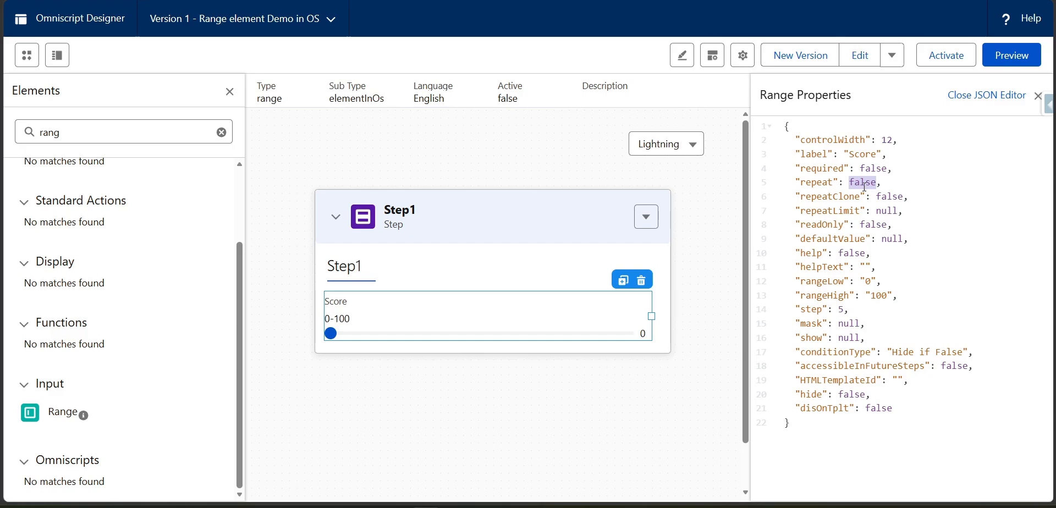
pyautogui.write('true')
pyautogui.click(996, 96)
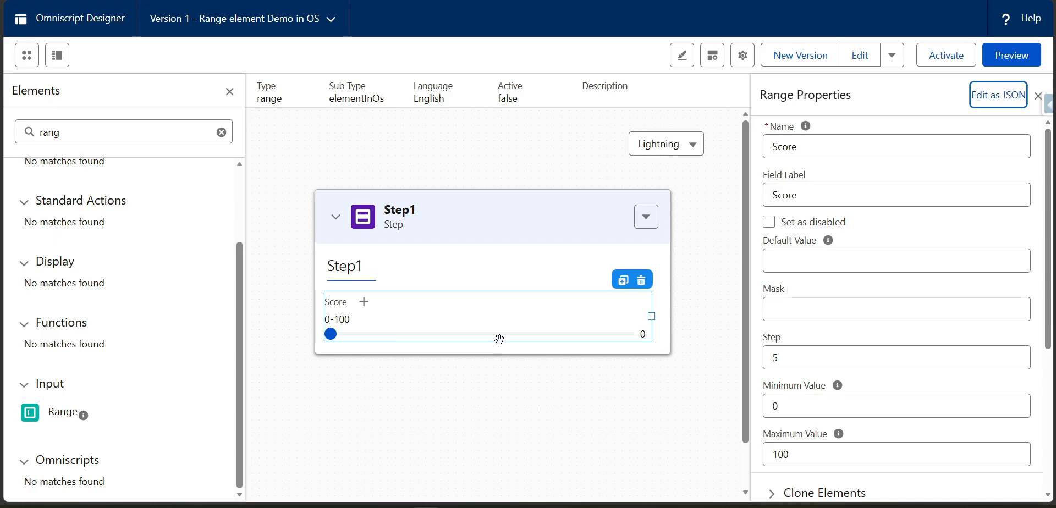
# - Set the Score range's "repeat" property back to false in its JSON definition
pyautogui.click(984, 95)
pyautogui.doubleClick(858, 184)
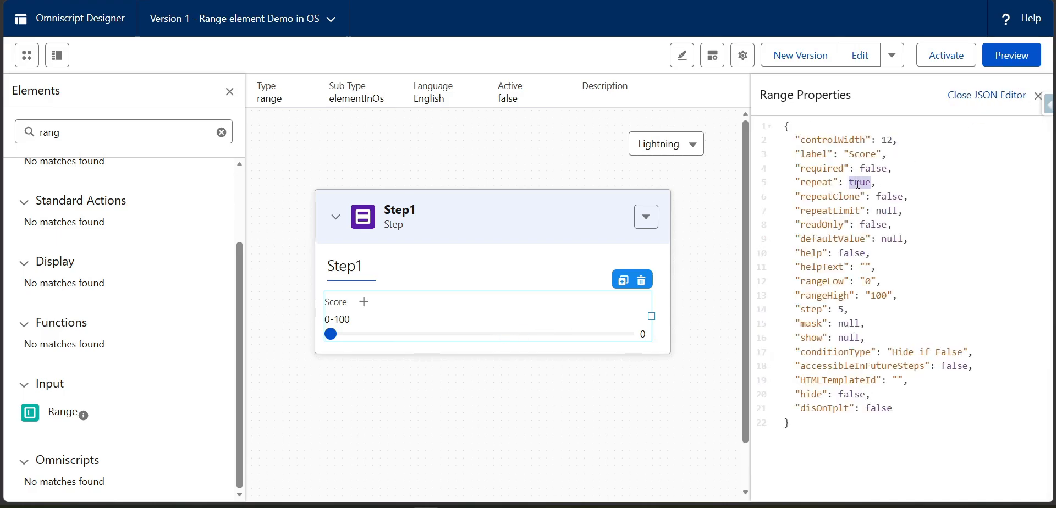
pyautogui.write('false')
pyautogui.click(966, 93)
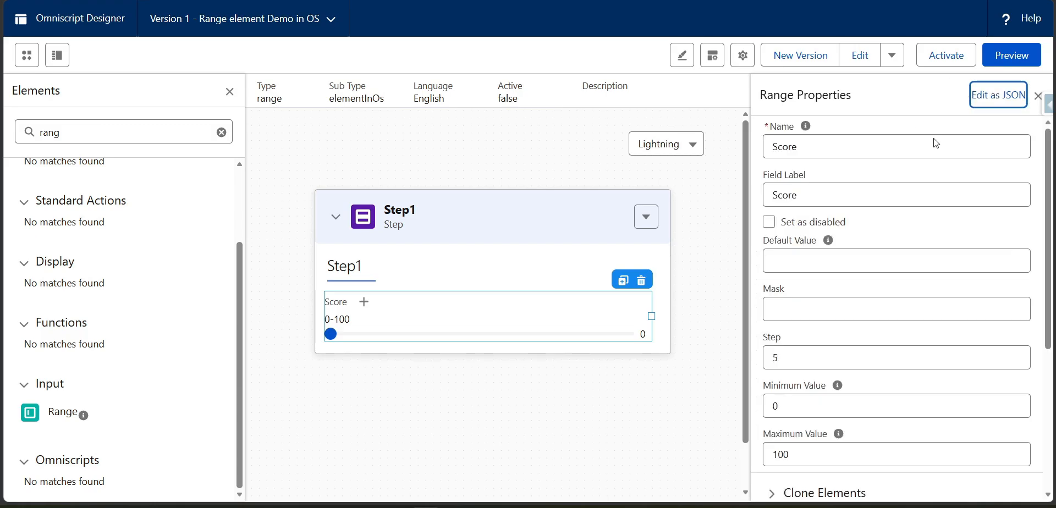
# - Preview the Omniscript and move the Score slider to 30 to test the range element
pyautogui.click(1026, 62)
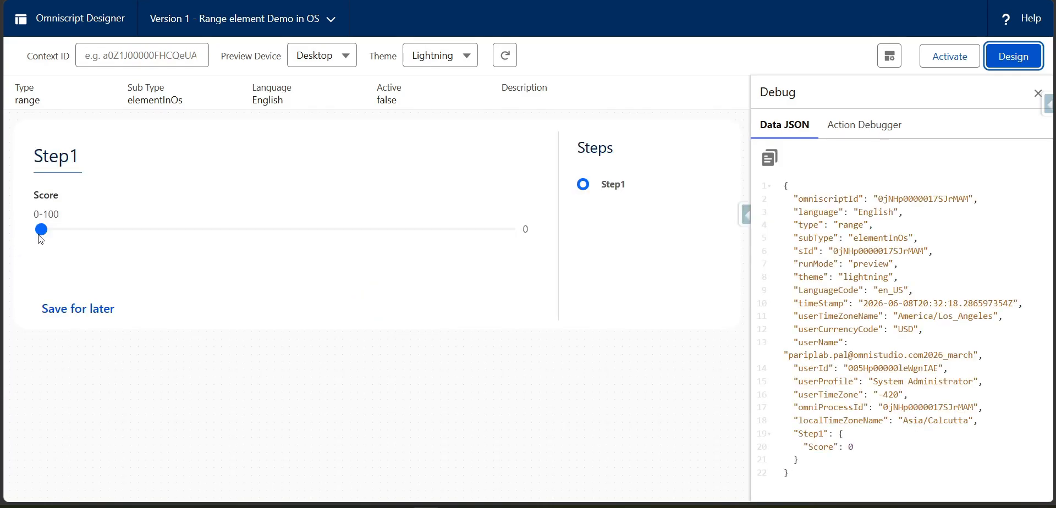
pyautogui.moveTo(45, 231); pyautogui.dragTo(187, 236)
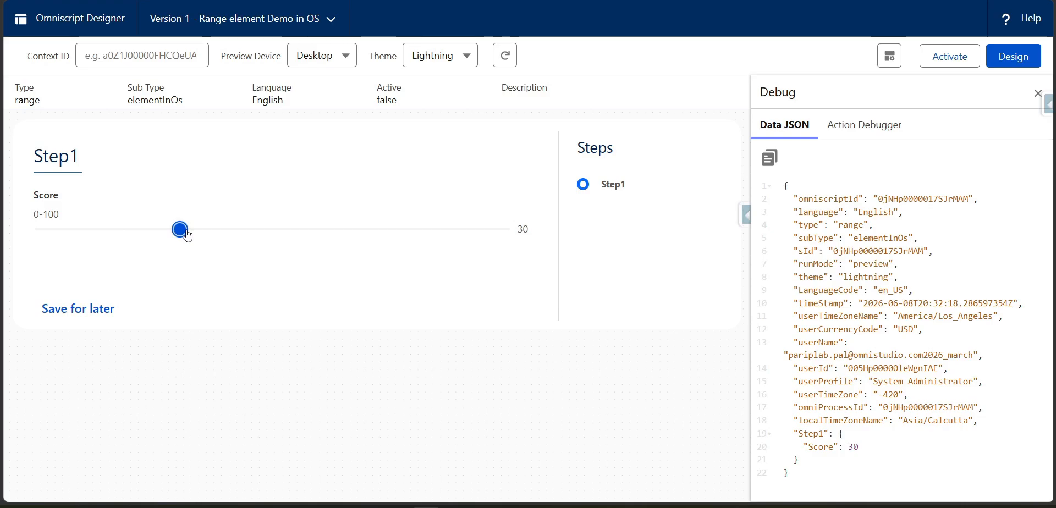
# - Test the Score slider in the preview at 65, 70 and 75, checking the Score value in the debug data JSON
pyautogui.moveTo(188, 236); pyautogui.dragTo(341, 236)
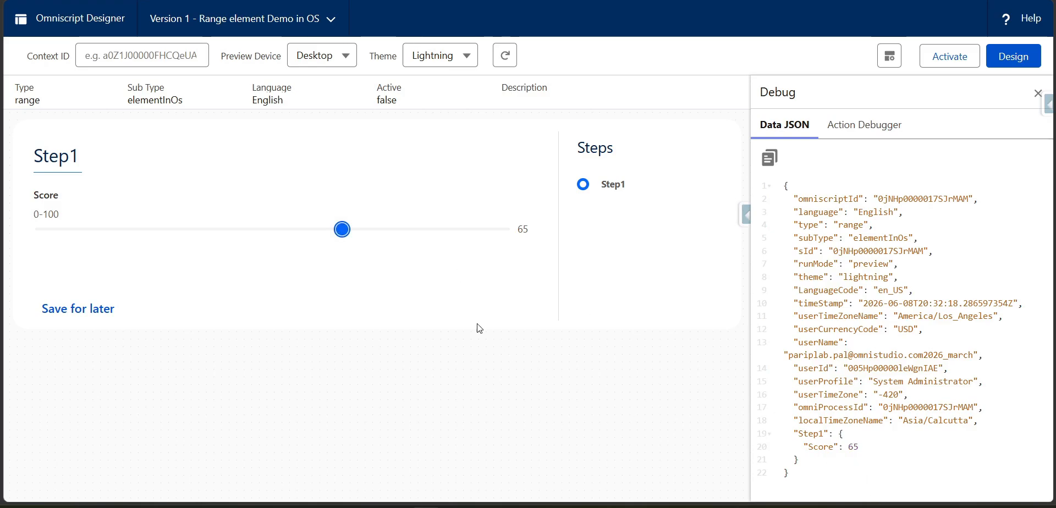
pyautogui.click(361, 238)
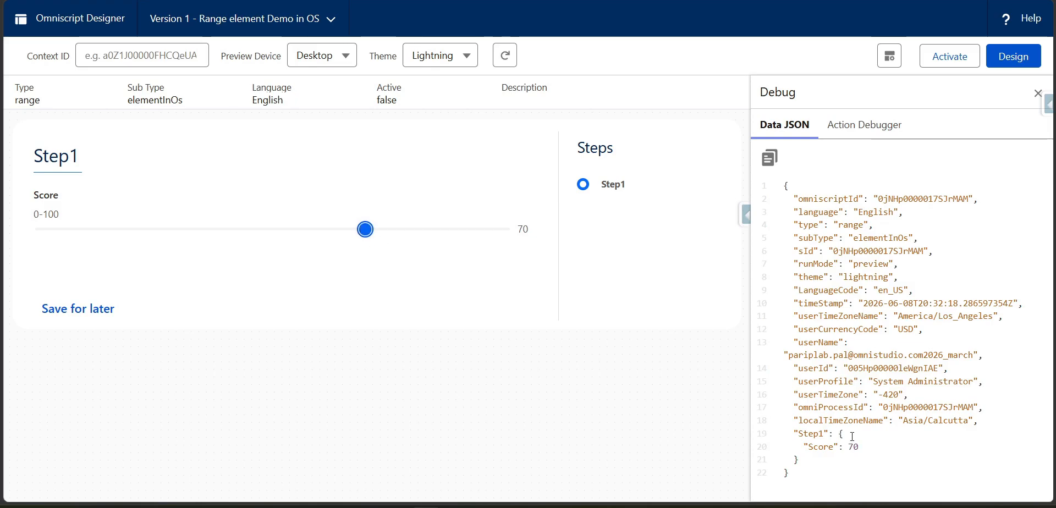
pyautogui.moveTo(814, 443); pyautogui.dragTo(864, 444)
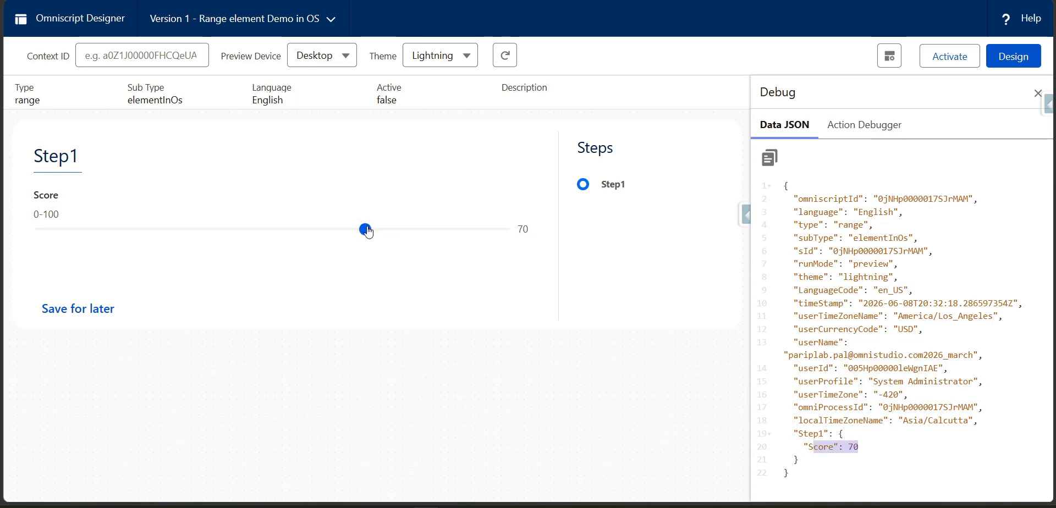
pyautogui.click(387, 230)
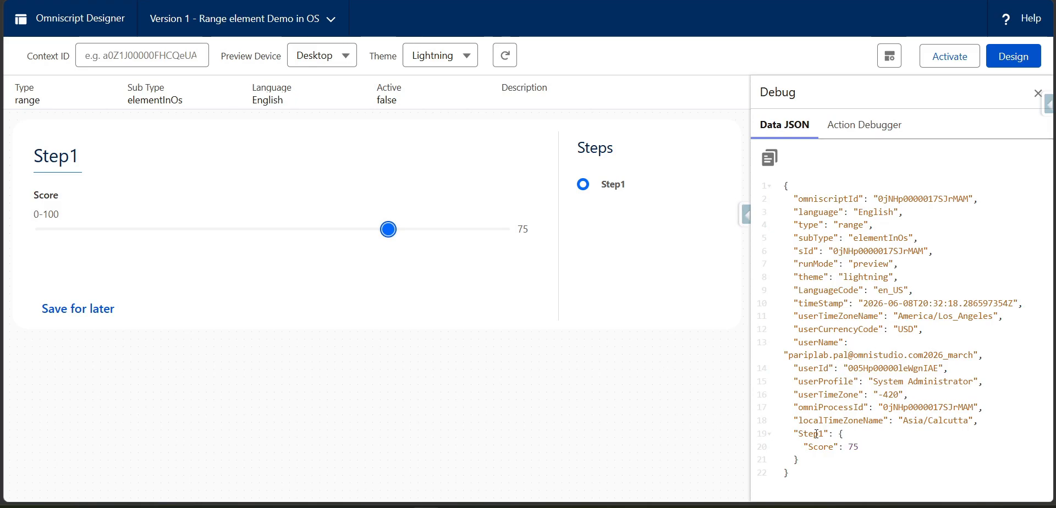
pyautogui.moveTo(800, 420); pyautogui.dragTo(818, 464)
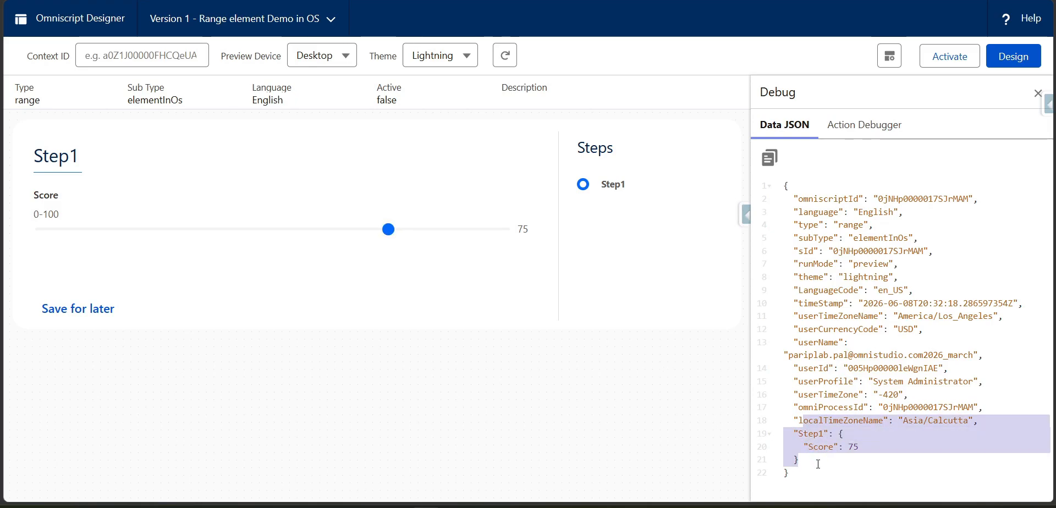
pyautogui.click(817, 464)
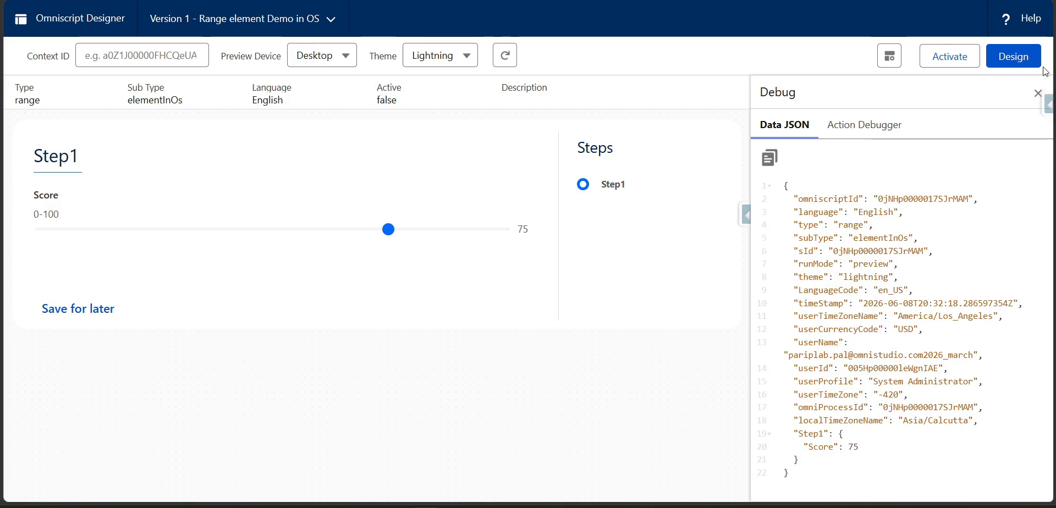
# - Return to the design view, add a Decision Matrix action below the Score range in Step1 and narrow it to about half width
pyautogui.click(1027, 58)
pyautogui.click(98, 133)
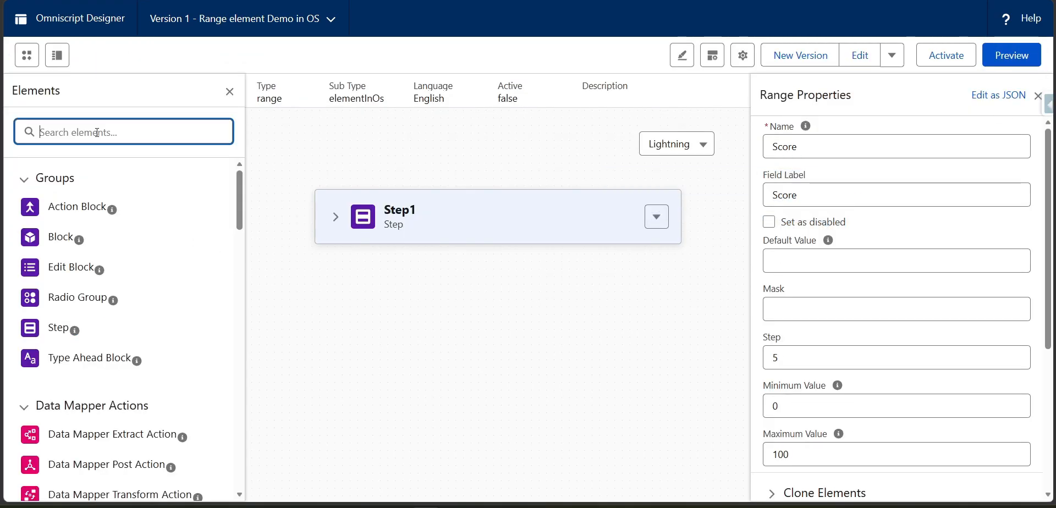
pyautogui.click(335, 217)
pyautogui.click(91, 131)
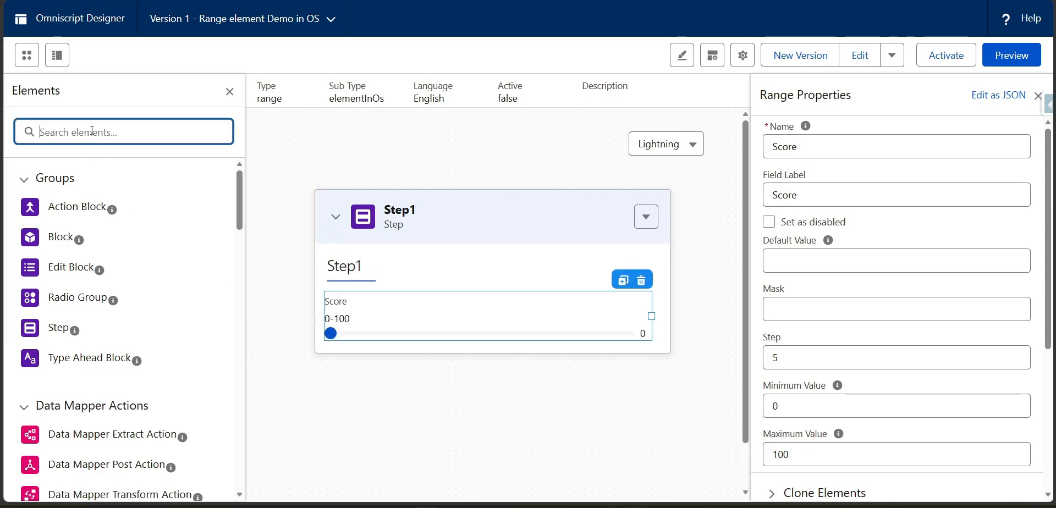
pyautogui.write('de')
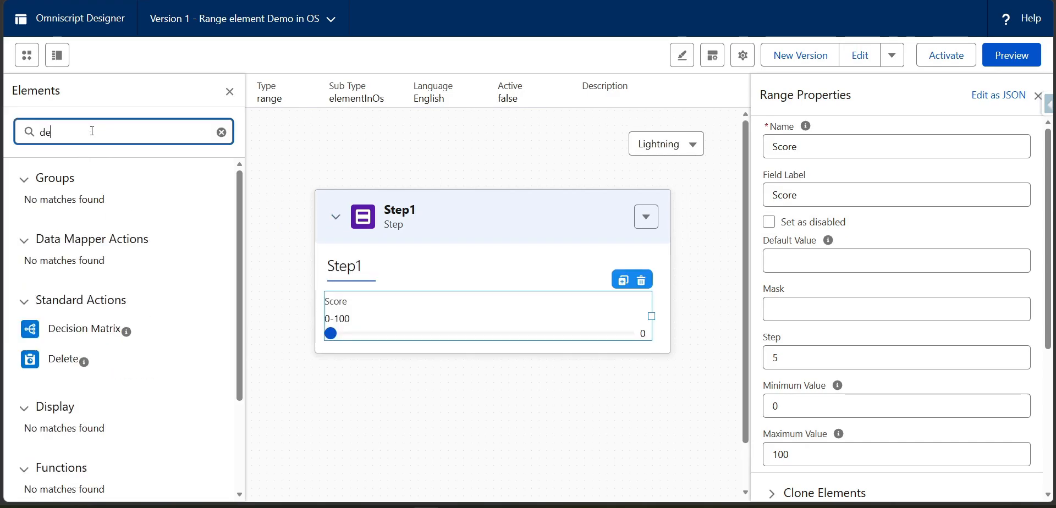
pyautogui.moveTo(88, 358); pyautogui.dragTo(410, 339)
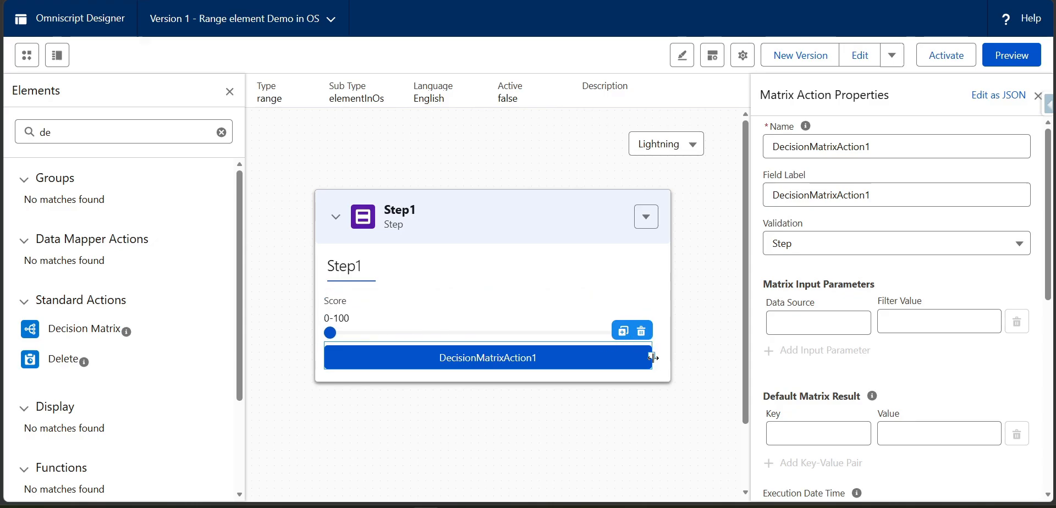
pyautogui.moveTo(653, 356); pyautogui.dragTo(471, 356)
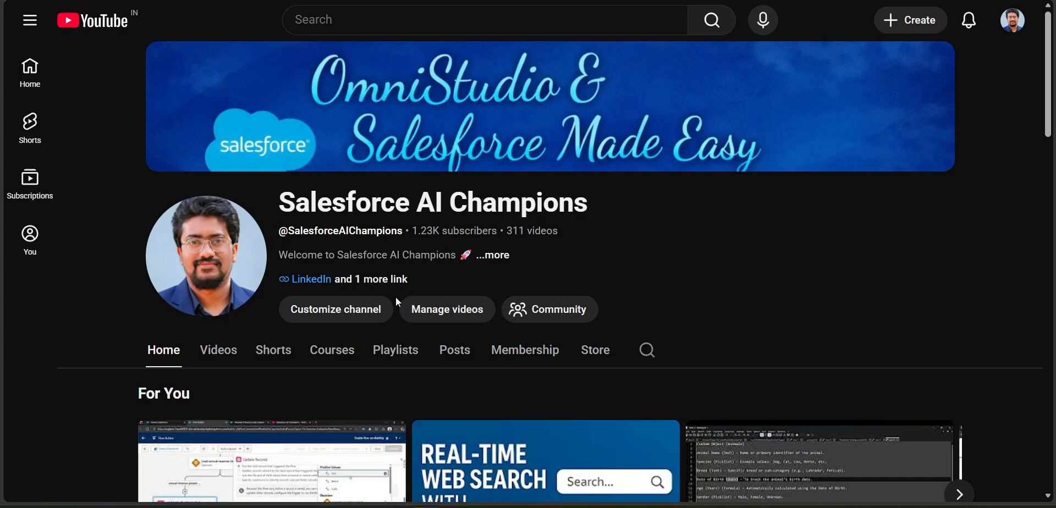
# - Switch to the Salesforce AI Champions YouTube channel and look through its courses and playlists
pyautogui.scroll(-3, 374, 275)
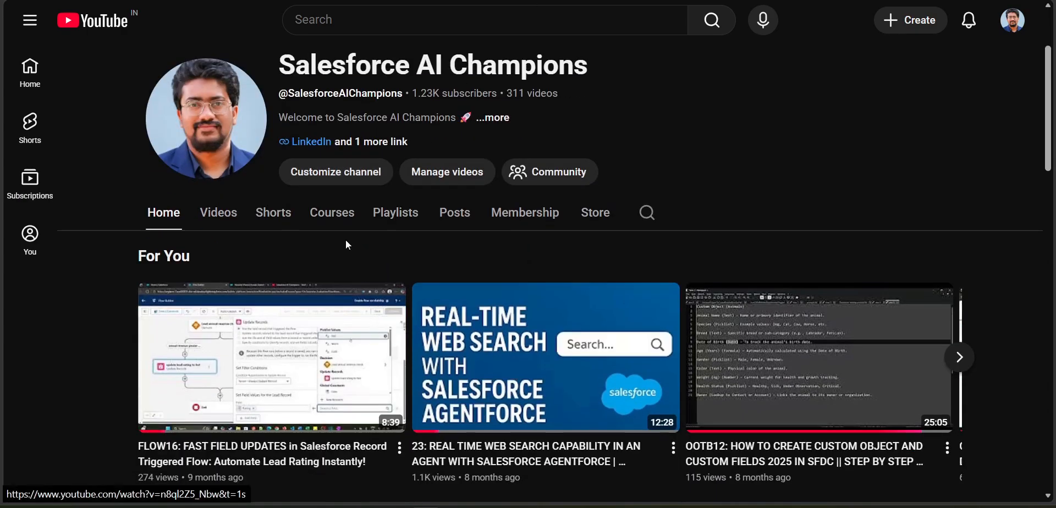
pyautogui.click(328, 215)
pyautogui.scroll(-4, 131, 327)
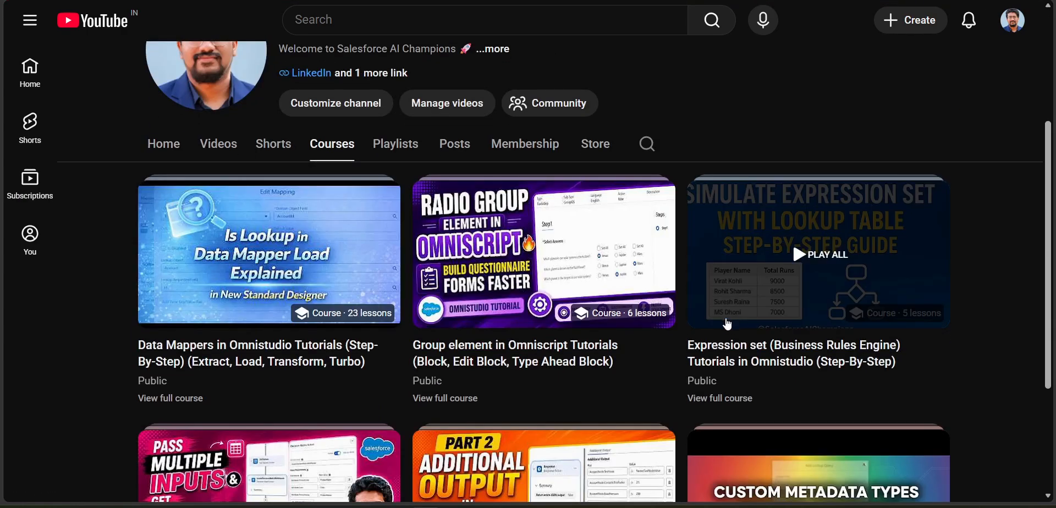
pyautogui.scroll(-3, 728, 325)
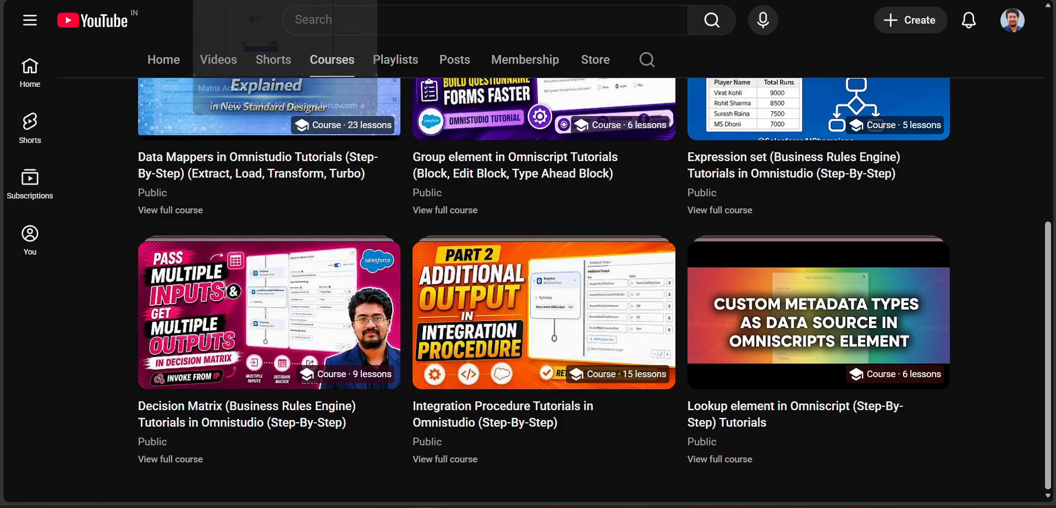
pyautogui.scroll(3, 198, 254)
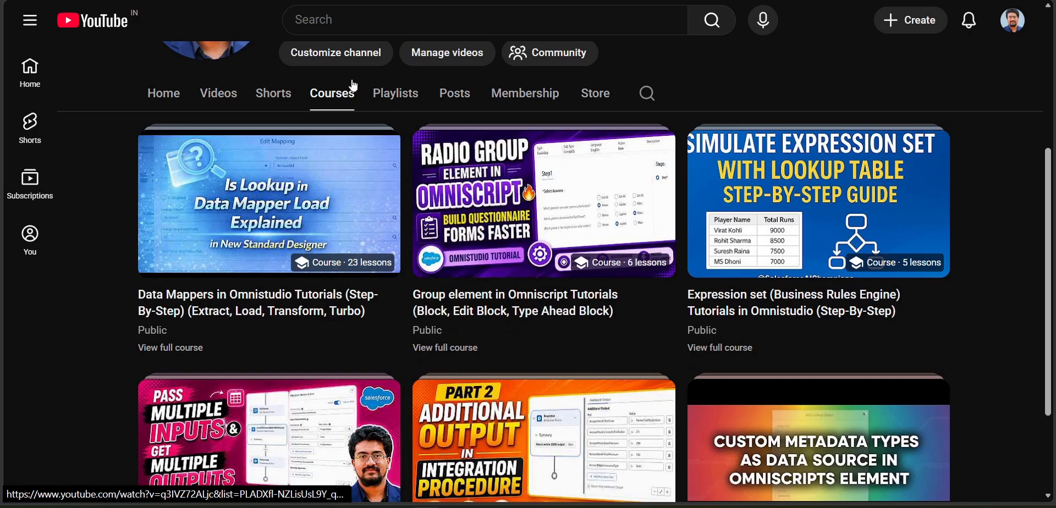
pyautogui.click(379, 94)
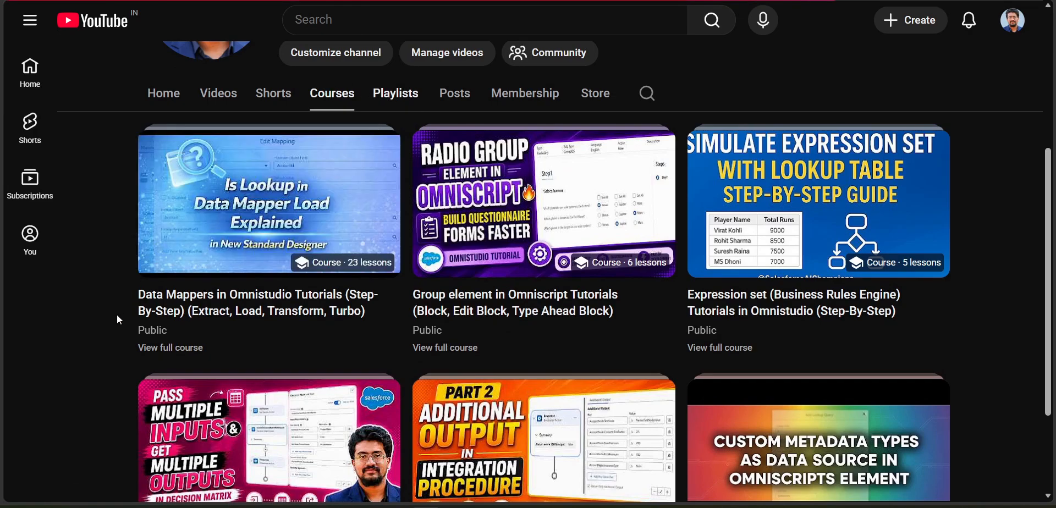
pyautogui.scroll(-4, 126, 363)
pyautogui.scroll(-5, 121, 345)
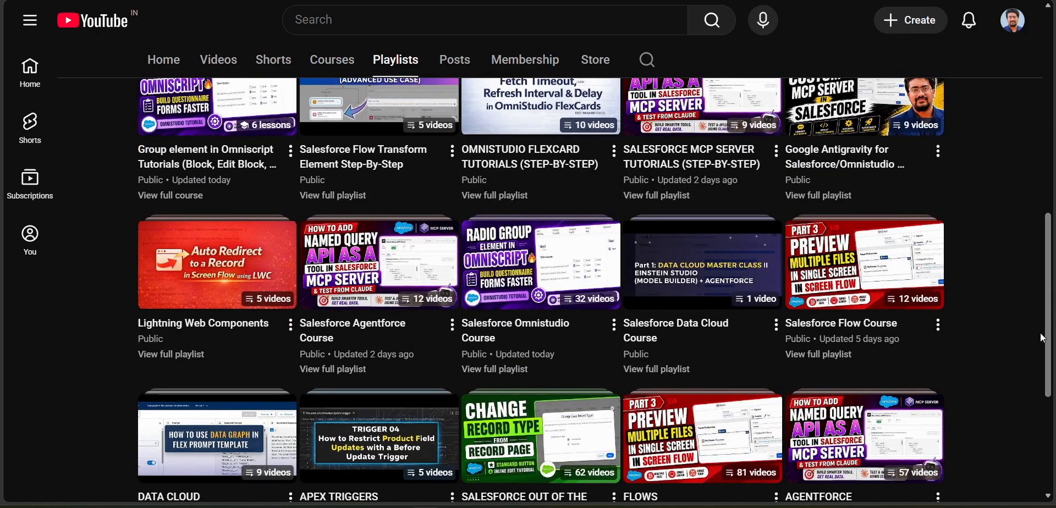
pyautogui.scroll(-2, 880, 203)
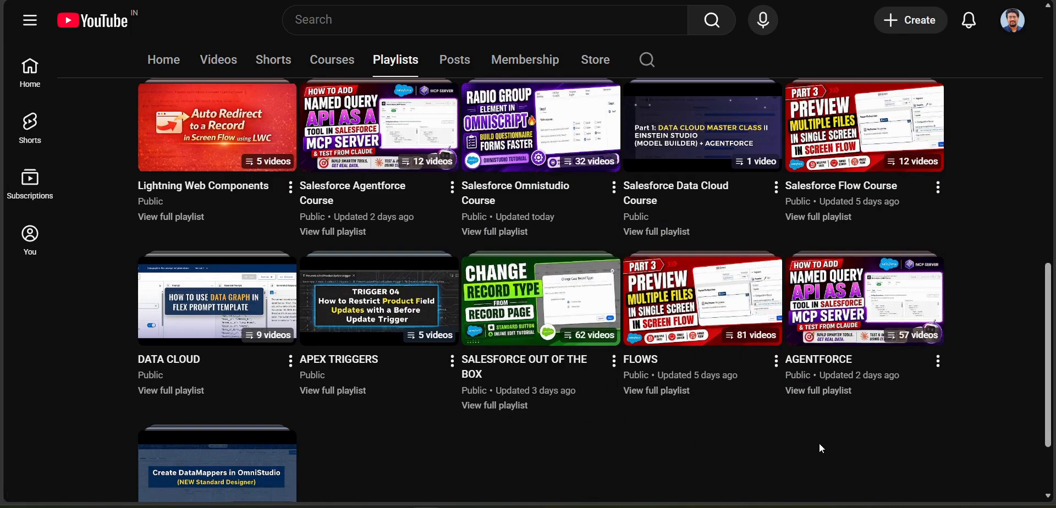
pyautogui.scroll(-1, 368, 490)
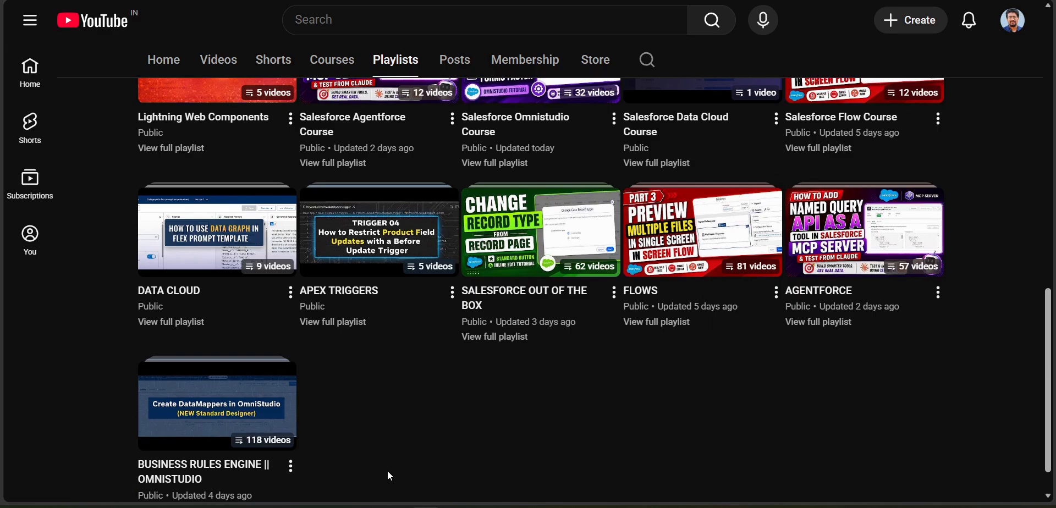
pyautogui.scroll(2, 325, 404)
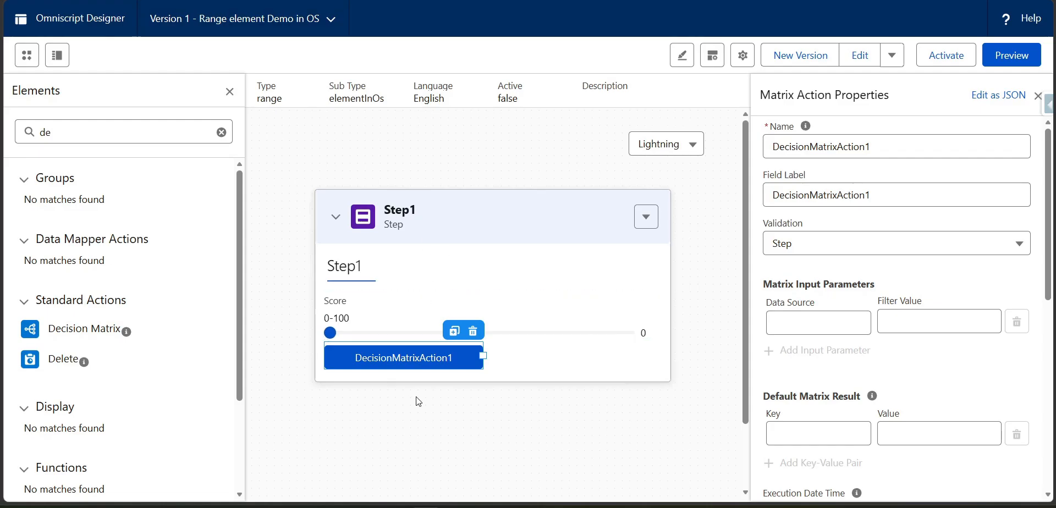
# - Name the Decision Matrix action calculateGrade and set its field label to Calculate Grade
pyautogui.doubleClick(785, 152)
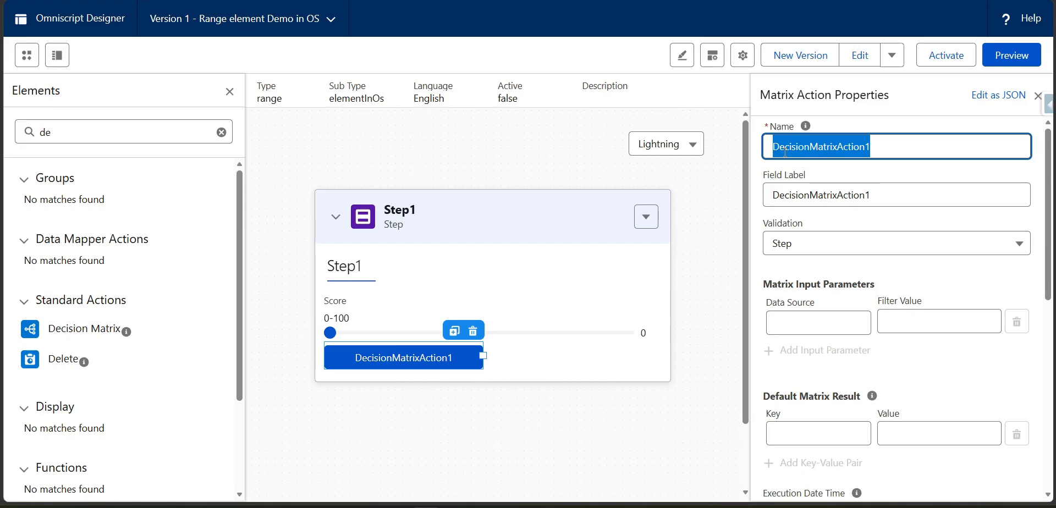
pyautogui.write('calculateGrade')
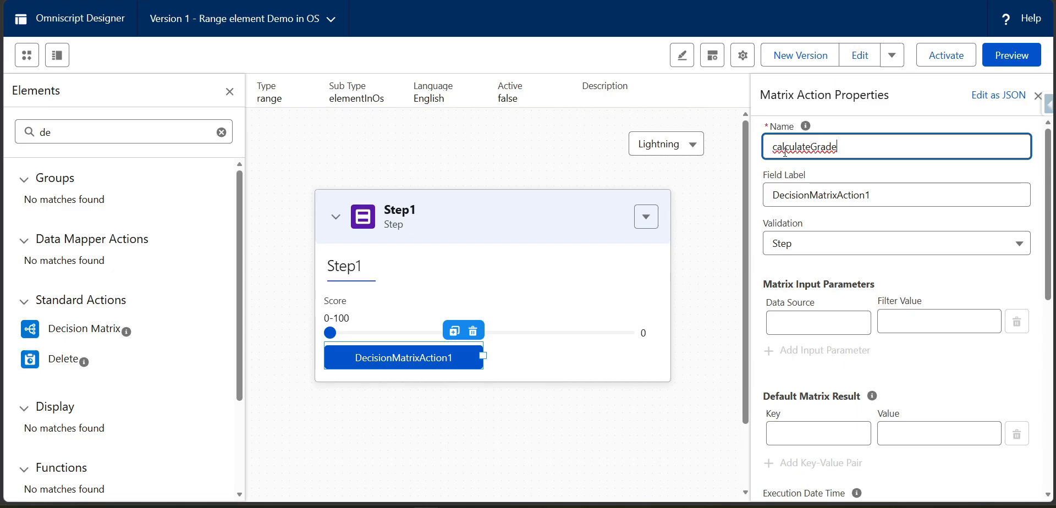
pyautogui.hotkey('ctrl', 'a')
pyautogui.hotkey('ctrl', 'c')
pyautogui.press('Tab')
pyautogui.hotkey('ctrl', 'v')
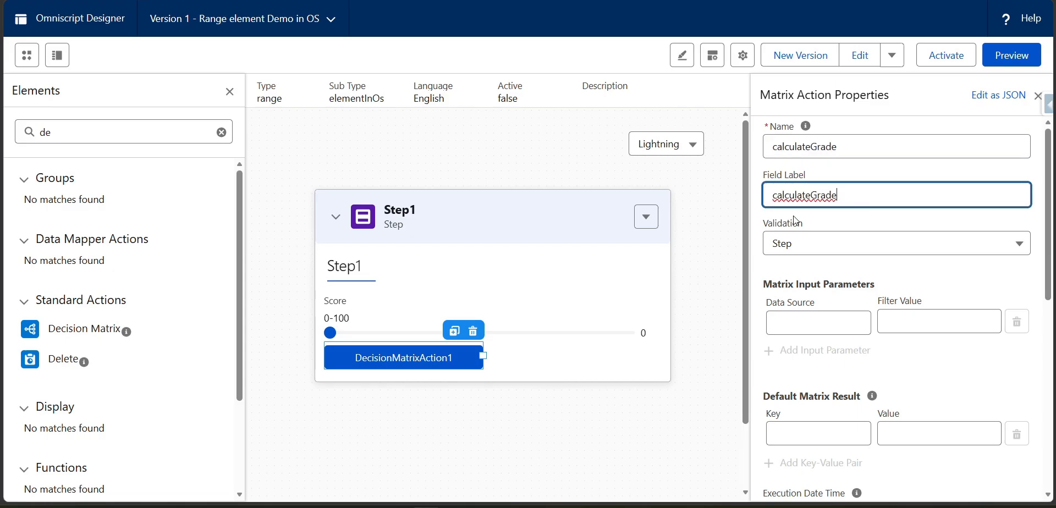
pyautogui.click(775, 196)
pyautogui.press('BackSpace')
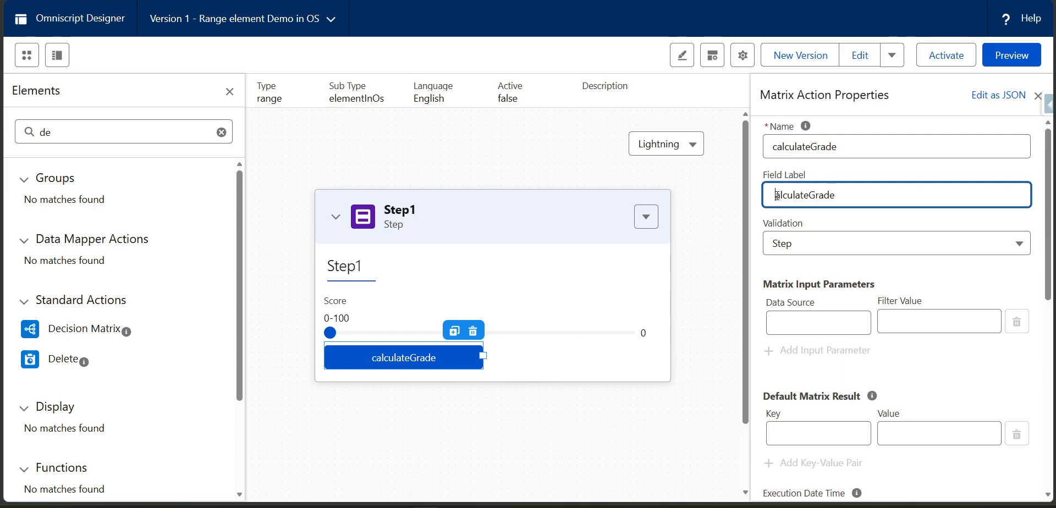
pyautogui.press('BackSpace')
pyautogui.write('C')
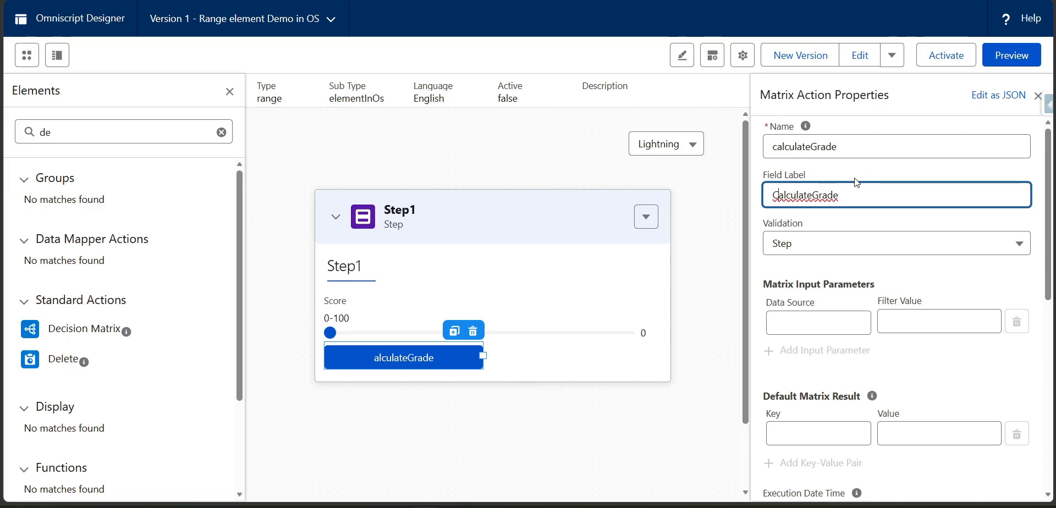
pyautogui.click(816, 196)
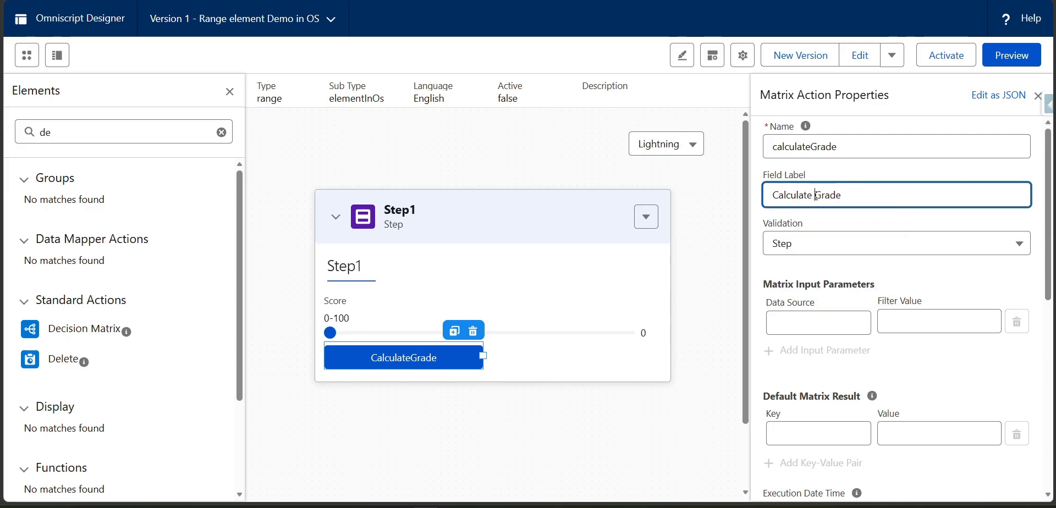
pyautogui.click(850, 281)
# - Add a matrix input parameter with Score as the data source and Score as the filter value
pyautogui.click(782, 319)
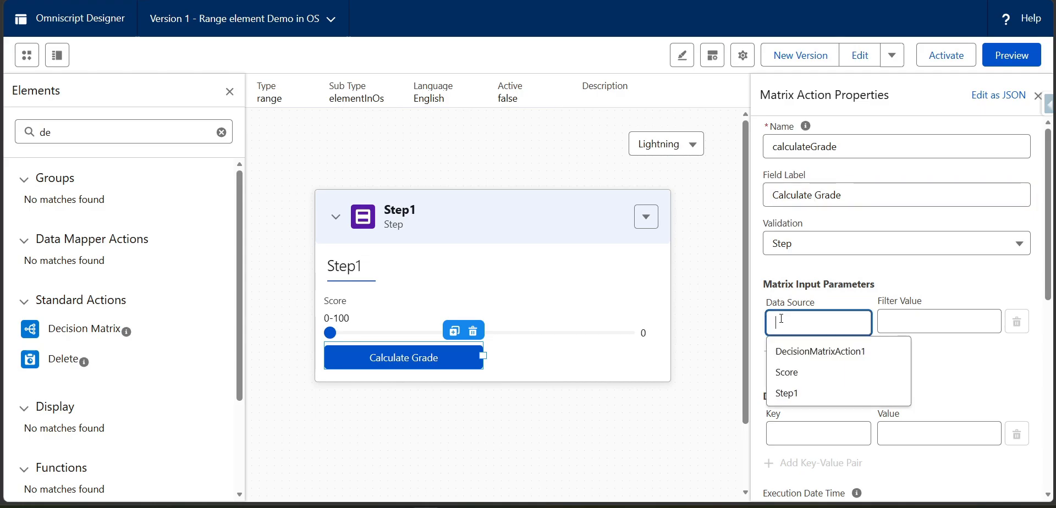
pyautogui.click(800, 372)
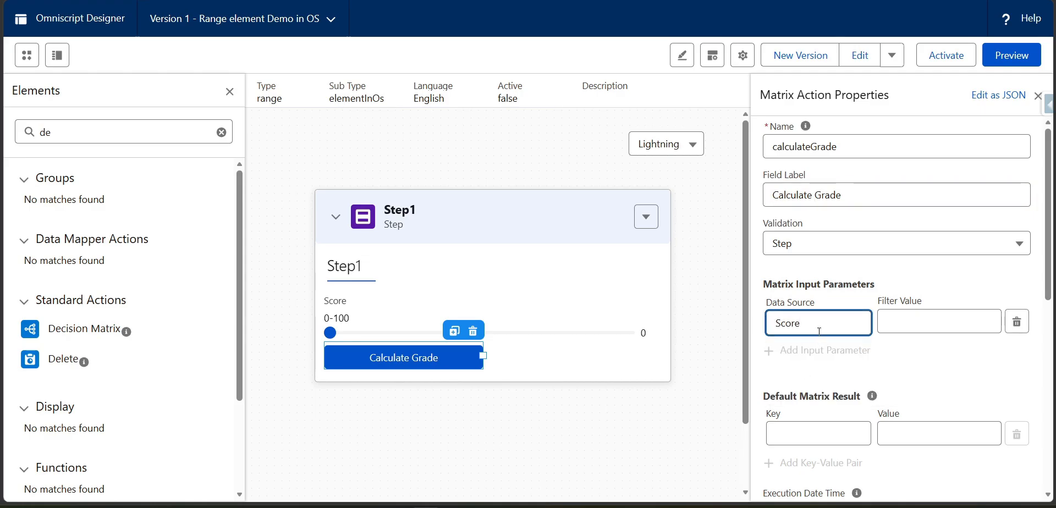
pyautogui.click(905, 326)
pyautogui.write('Score')
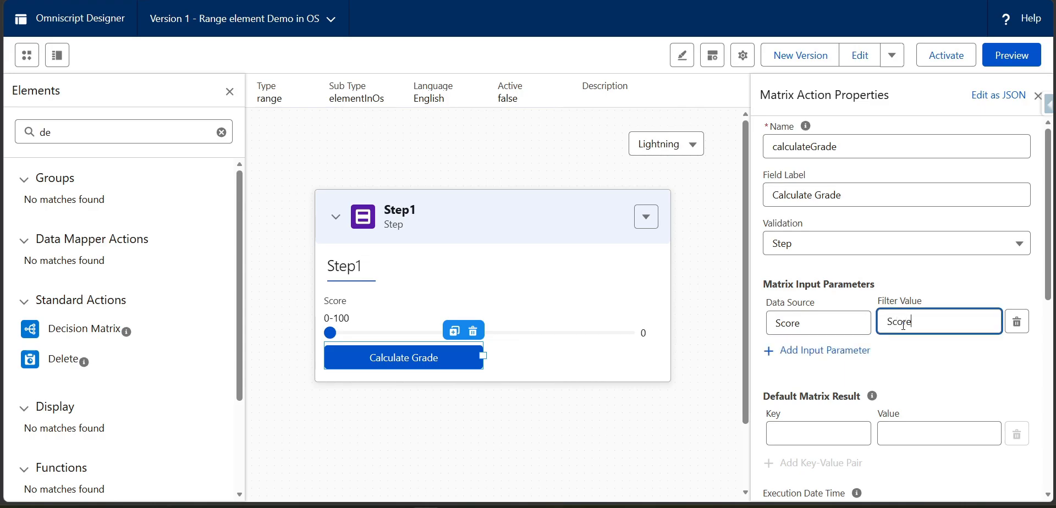
pyautogui.click(908, 279)
# - Examine the calculation matrices offered in the Calculate Grade action's Remote Properties
pyautogui.scroll(-5, 855, 403)
pyautogui.click(822, 281)
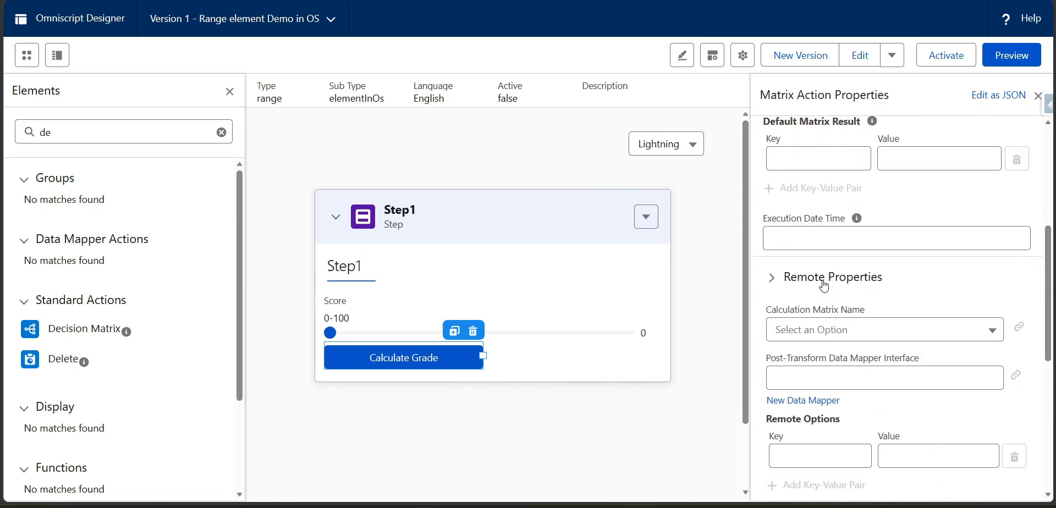
pyautogui.click(838, 331)
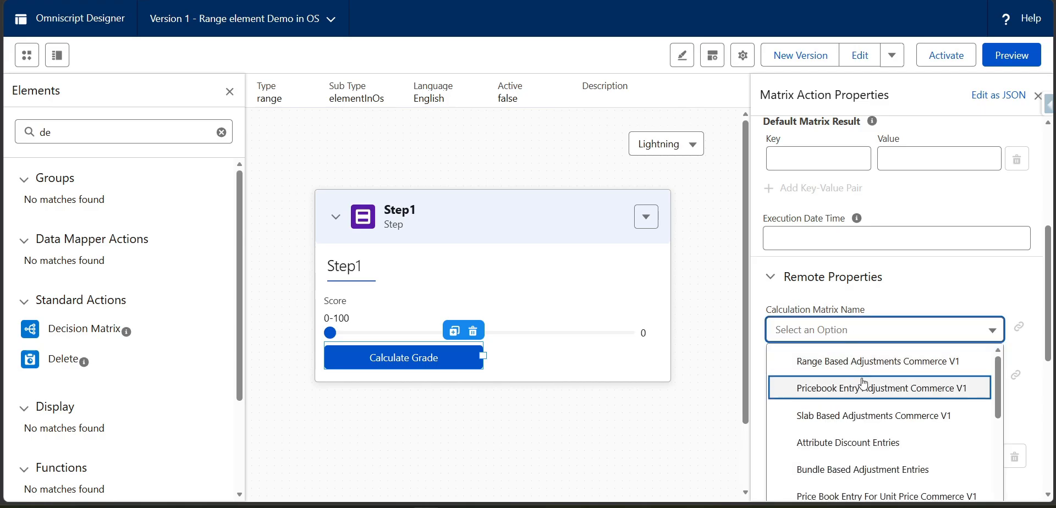
pyautogui.click(952, 298)
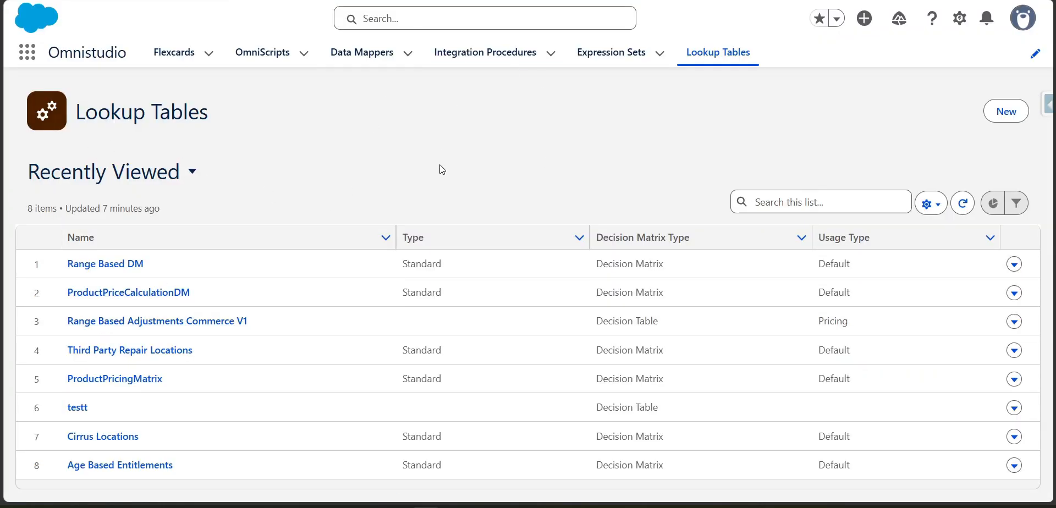
# - Create a Decision Matrix lookup table named Grade Table Decision Matrix with the Standard type
pyautogui.click(1005, 111)
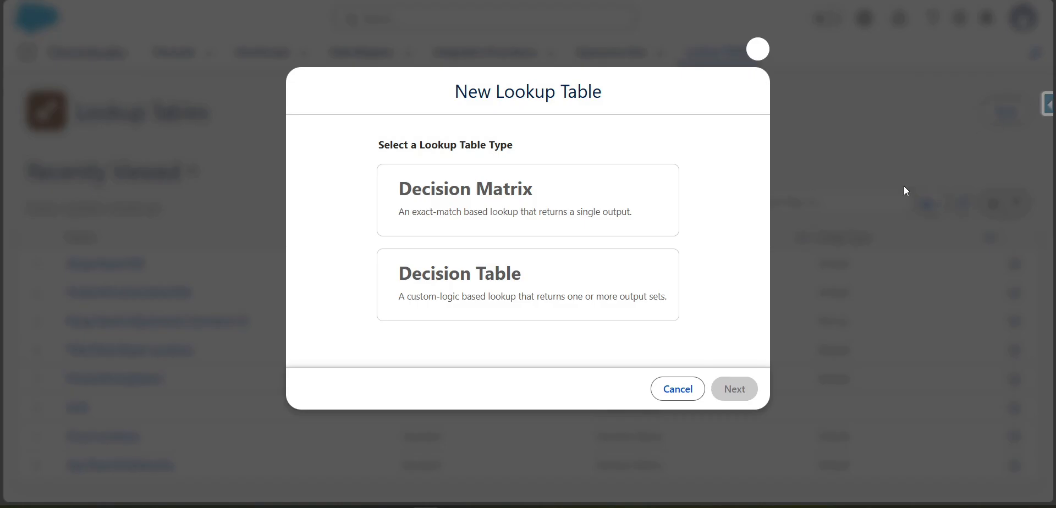
pyautogui.click(486, 206)
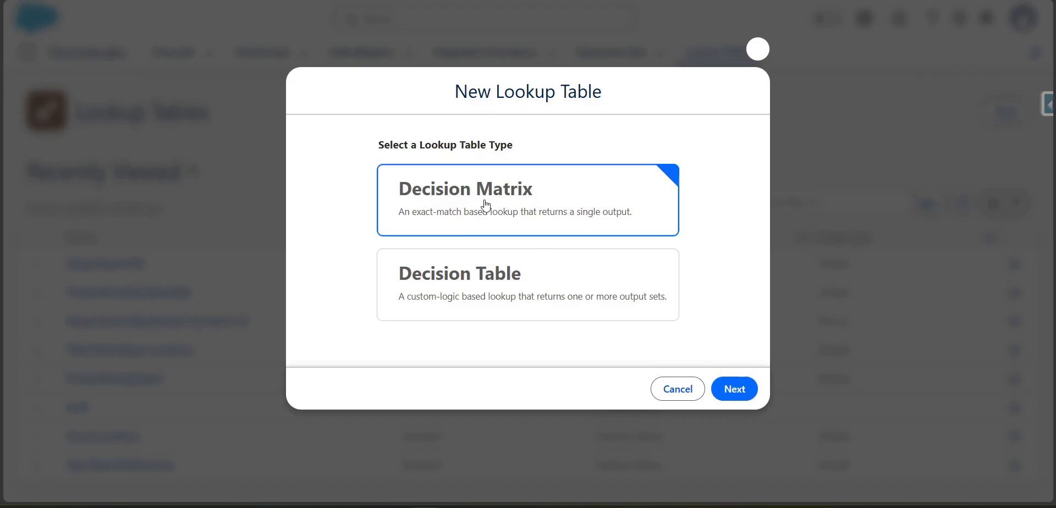
pyautogui.click(736, 389)
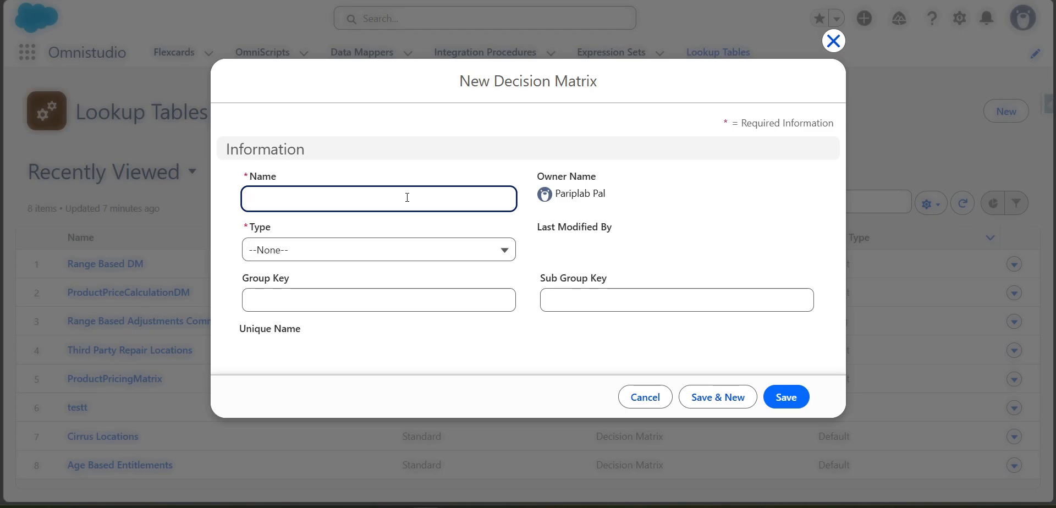
pyautogui.write('G')
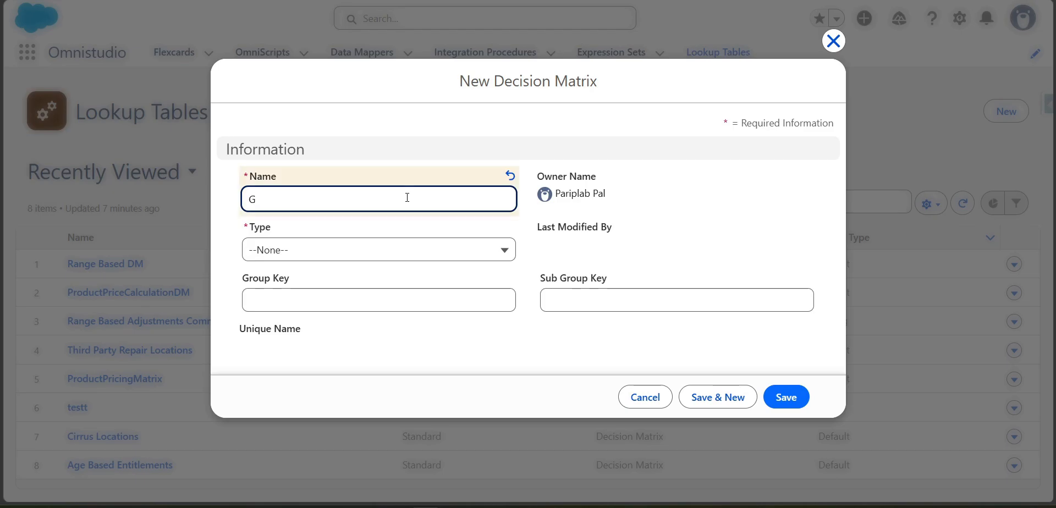
pyautogui.write('rade Table Decision Matrix')
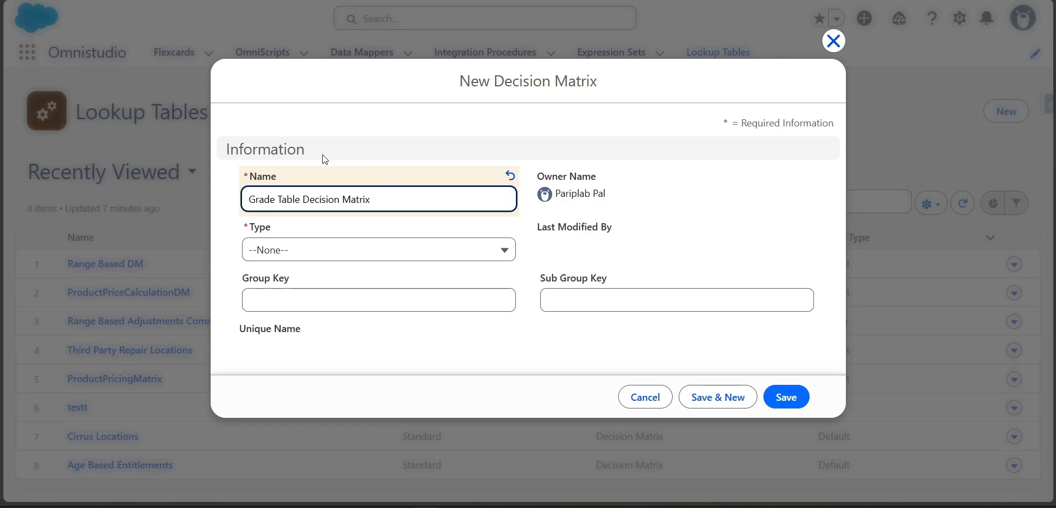
pyautogui.click(296, 252)
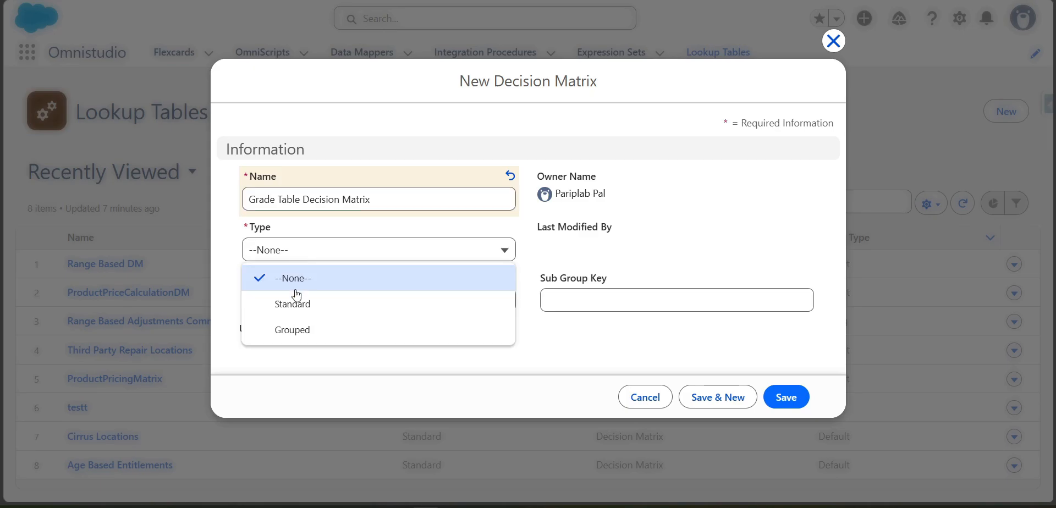
pyautogui.click(299, 302)
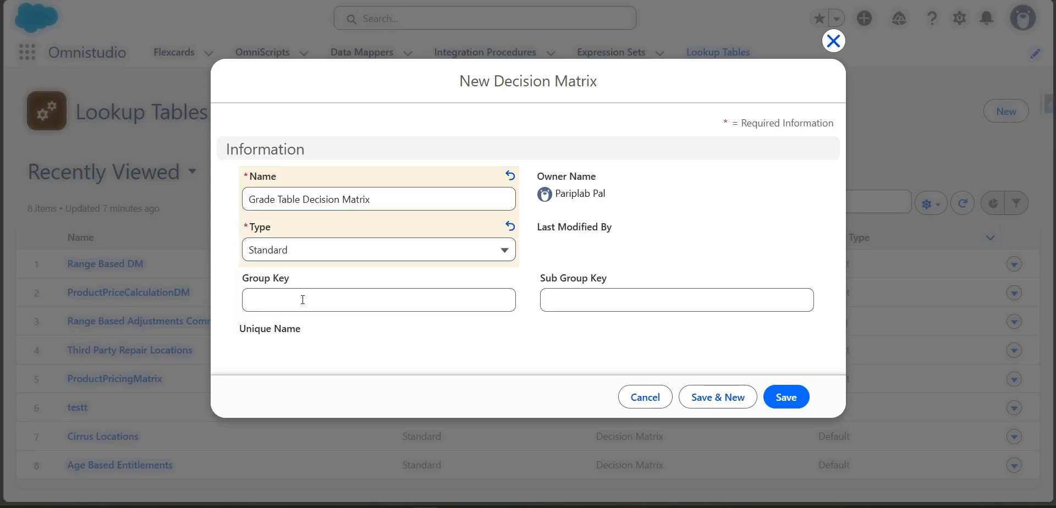
pyautogui.click(793, 398)
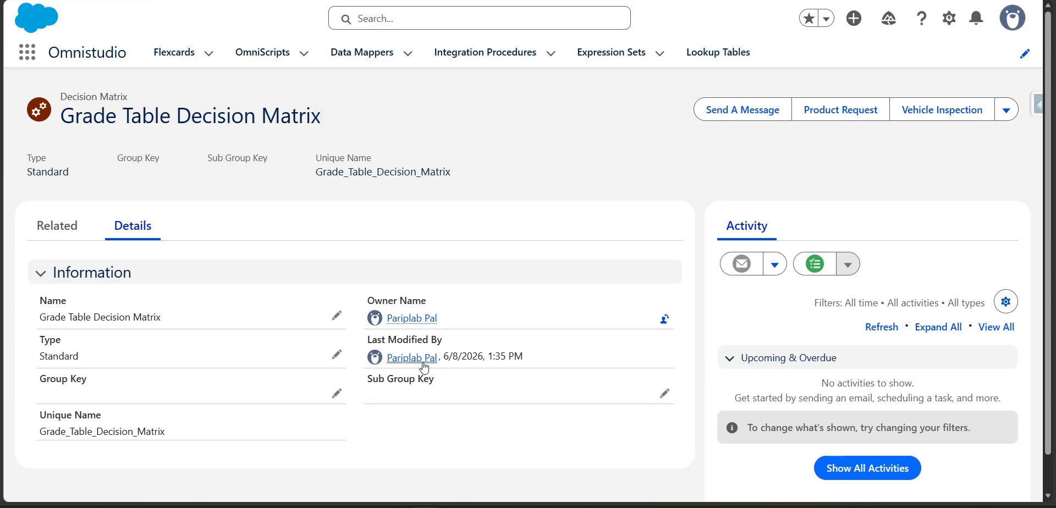
# - Open version 1 of the Grade Table Decision Matrix and check its start date and time
pyautogui.click(51, 239)
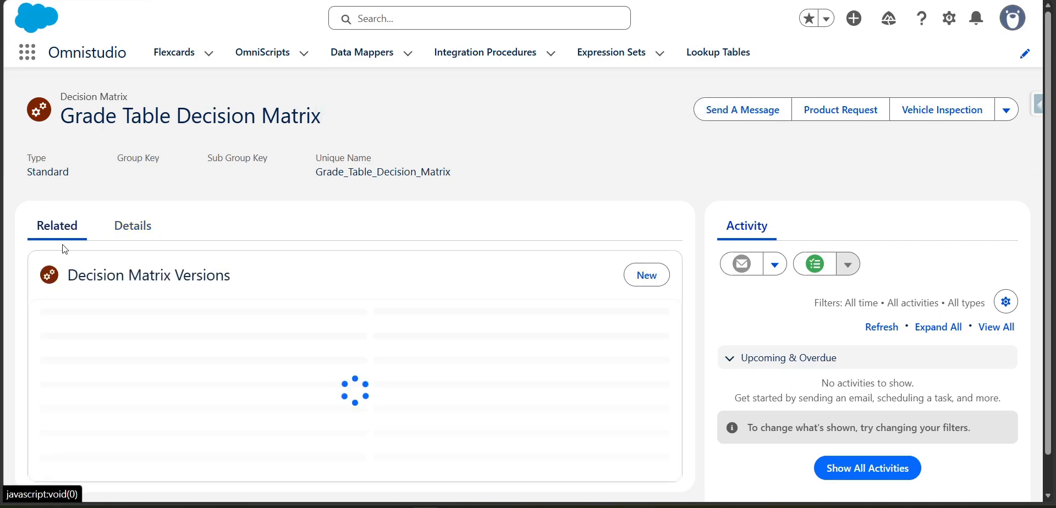
pyautogui.click(108, 342)
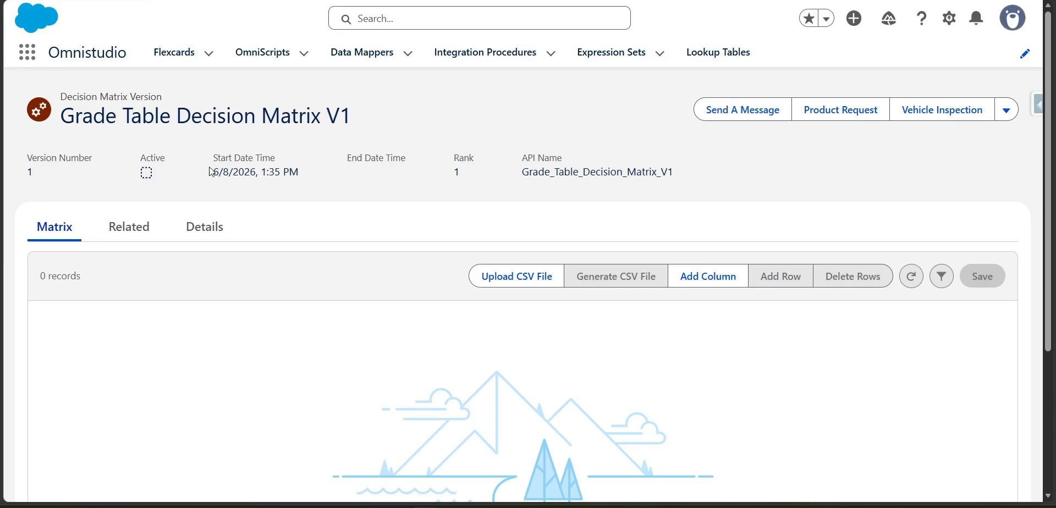
pyautogui.moveTo(212, 172); pyautogui.dragTo(284, 172)
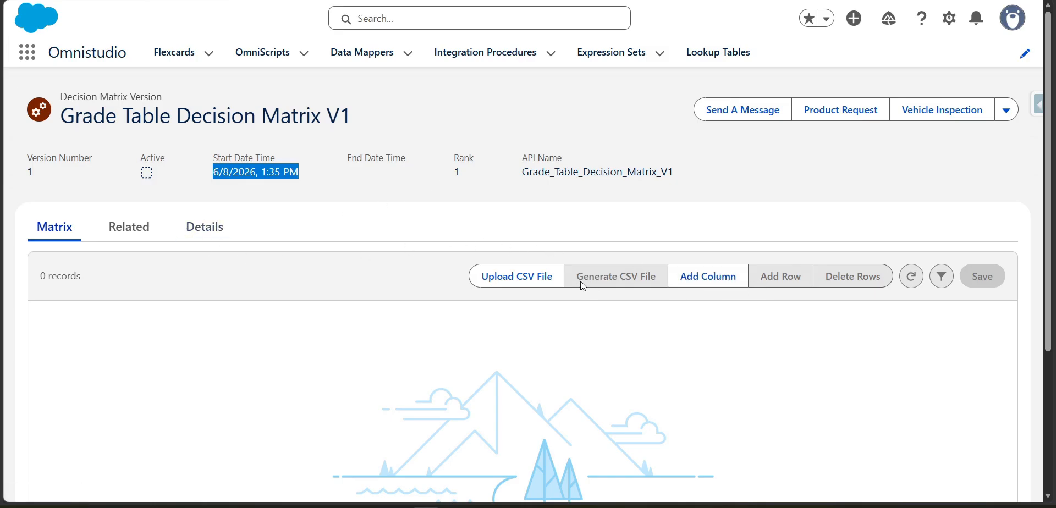
# - Begin adding columns to the matrix, giving the first one the header Score
pyautogui.click(710, 276)
pyautogui.click(292, 264)
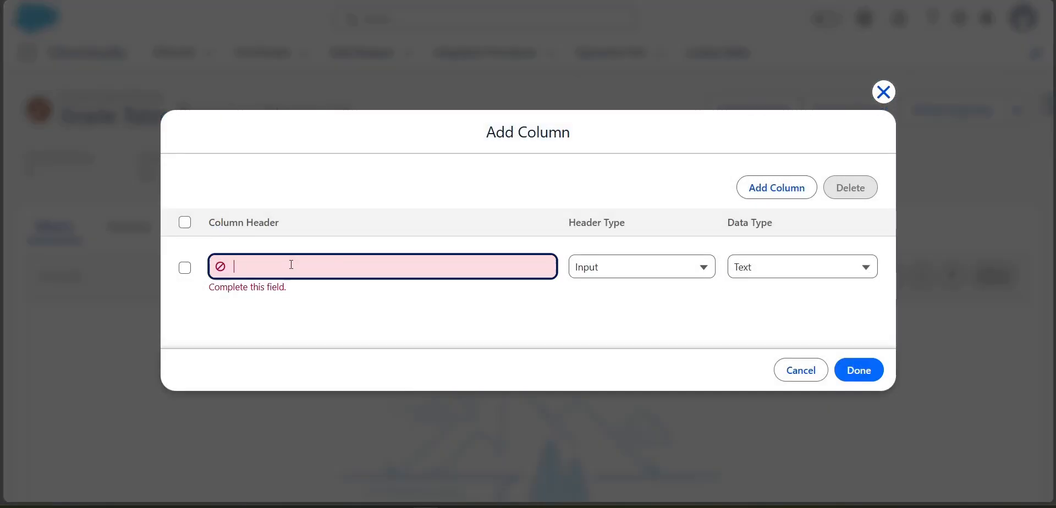
pyautogui.write('Score')
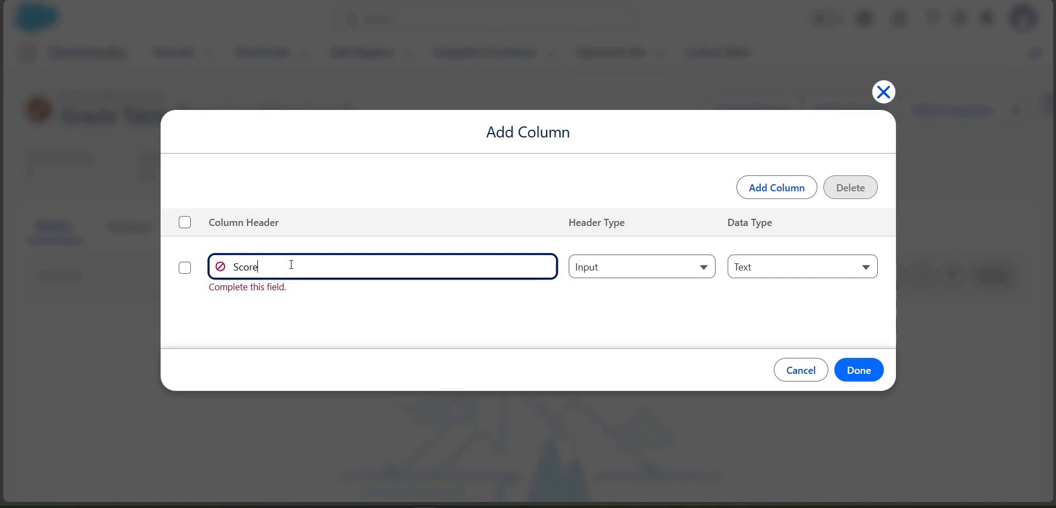
pyautogui.click(311, 334)
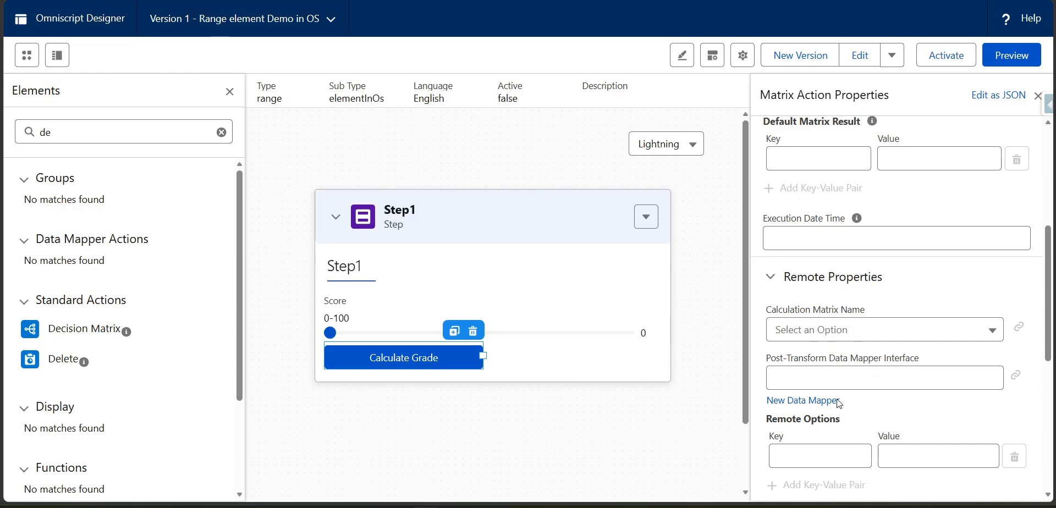
# - Compare the Score column header with the filter value in the Calculate Grade action's matrix input parameters
pyautogui.scroll(3, 835, 319)
pyautogui.scroll(2, 807, 195)
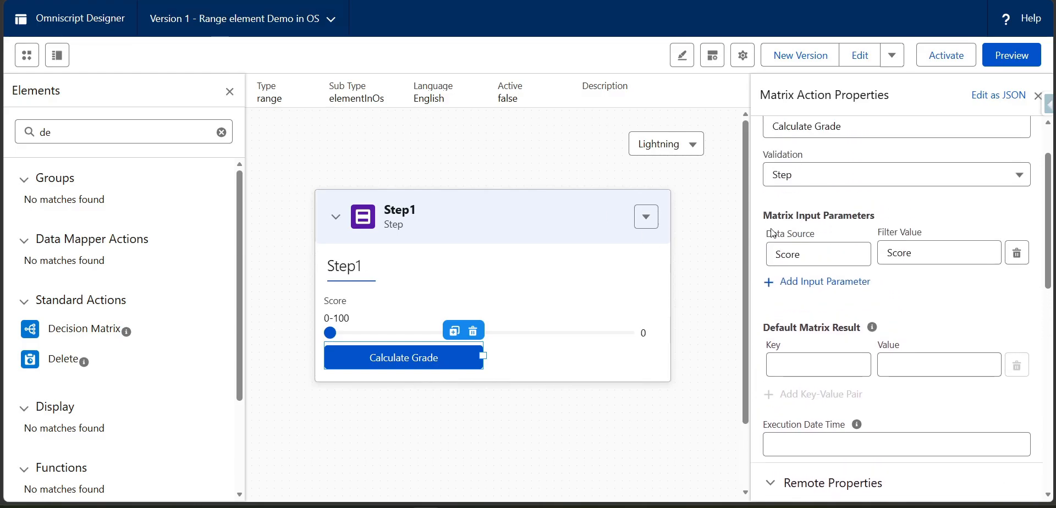
pyautogui.moveTo(763, 215); pyautogui.dragTo(878, 219)
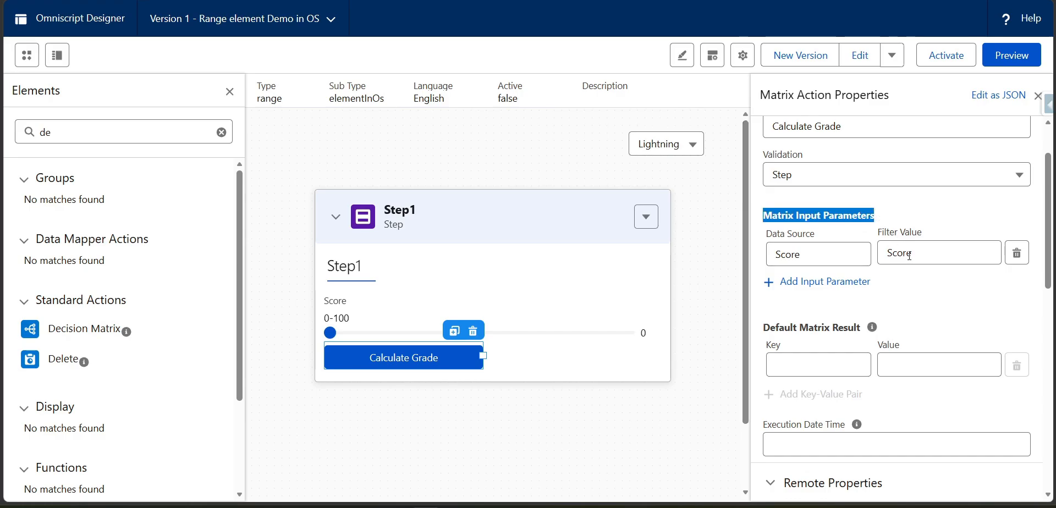
pyautogui.moveTo(910, 256); pyautogui.dragTo(886, 258)
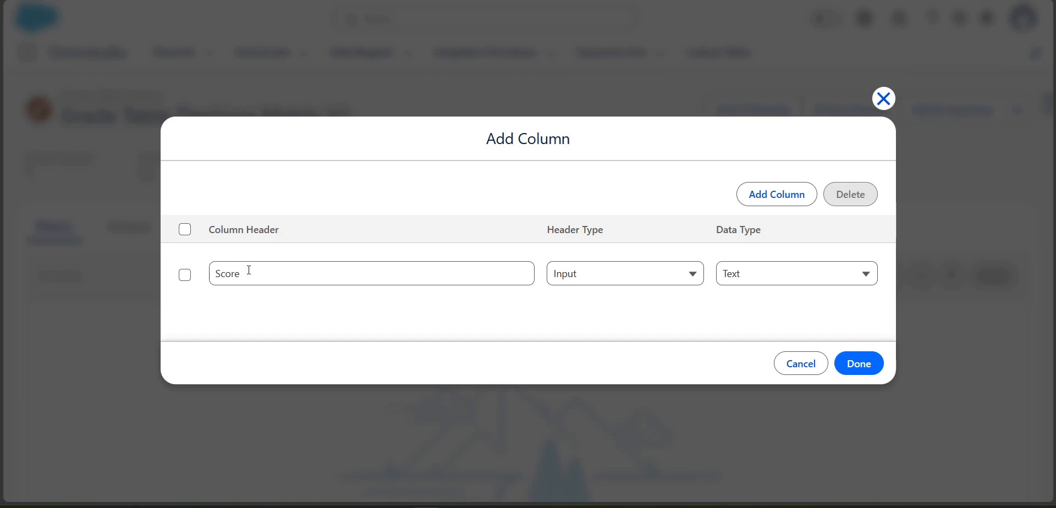
pyautogui.click(251, 273)
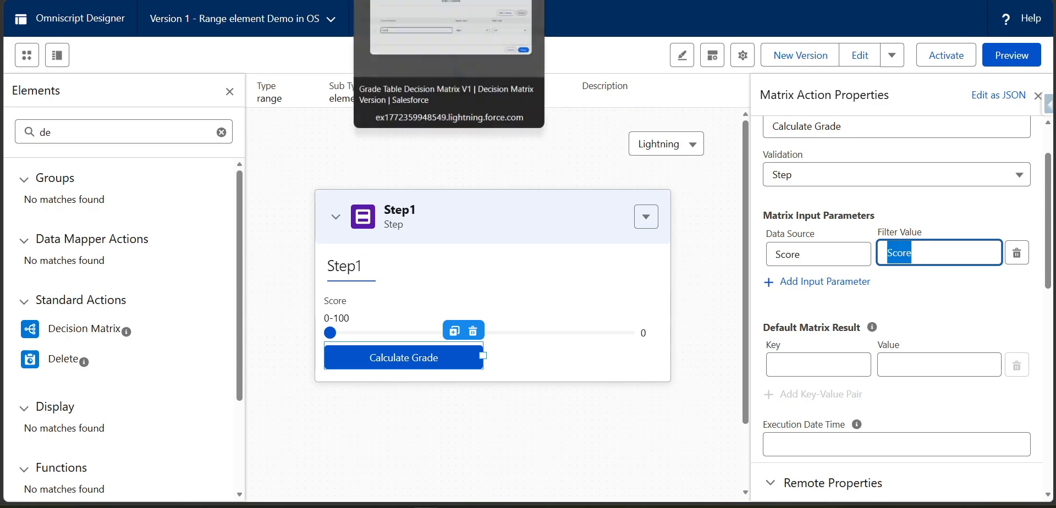
pyautogui.moveTo(881, 234); pyautogui.dragTo(921, 230)
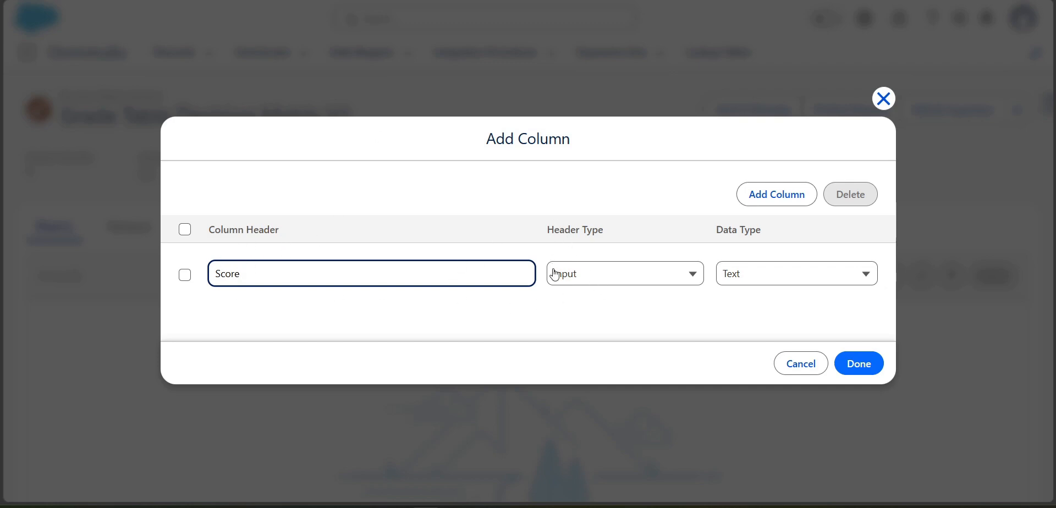
# - Keep the Score column's header type as Input and set its data type to Number Range
pyautogui.click(578, 281)
pyautogui.click(454, 344)
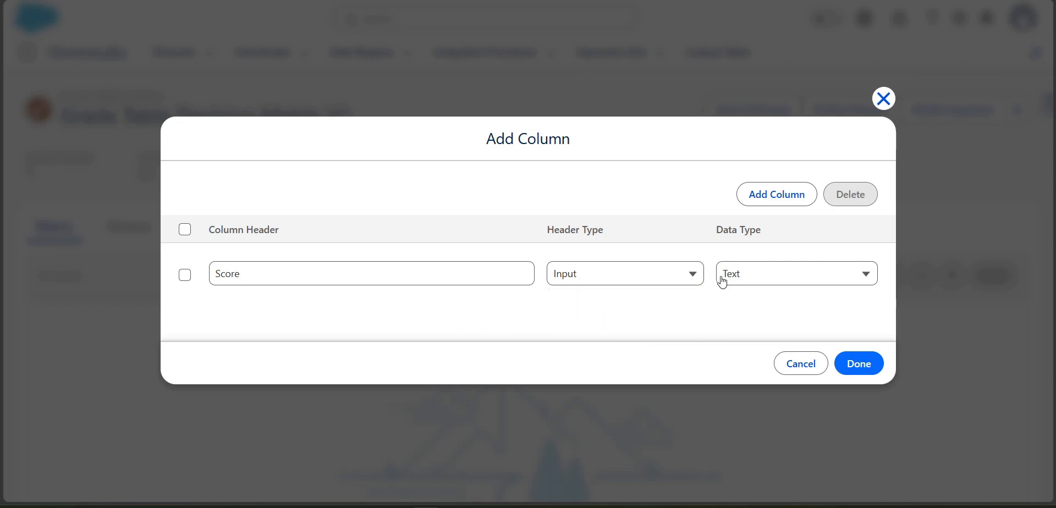
pyautogui.click(754, 281)
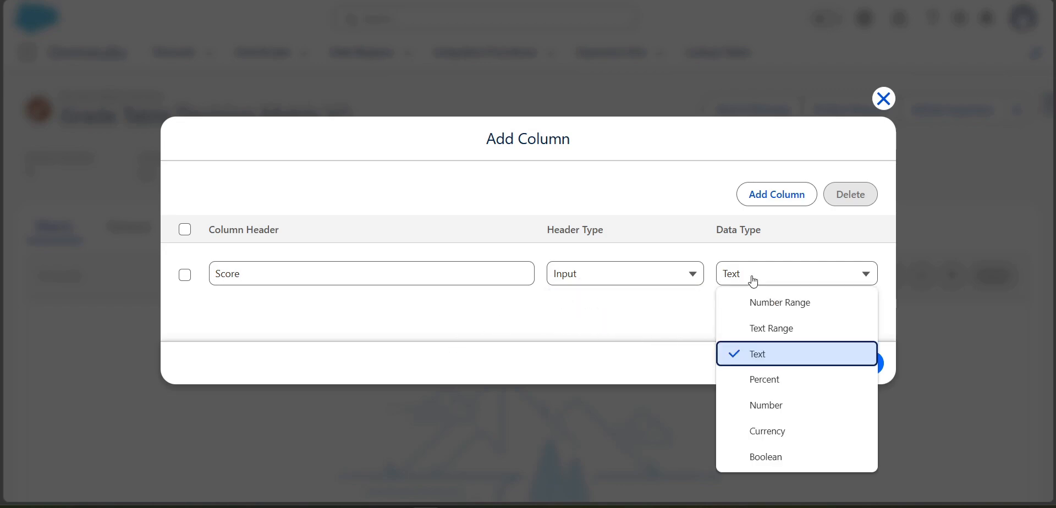
pyautogui.click(777, 304)
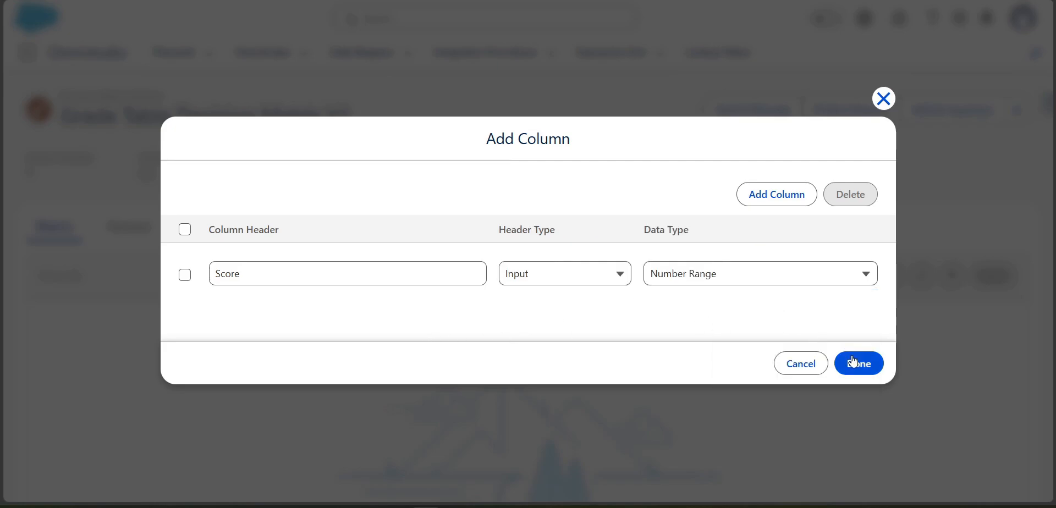
# - Add a second column named Grade with header type Output and data type Text, and apply both columns to the matrix
pyautogui.click(785, 194)
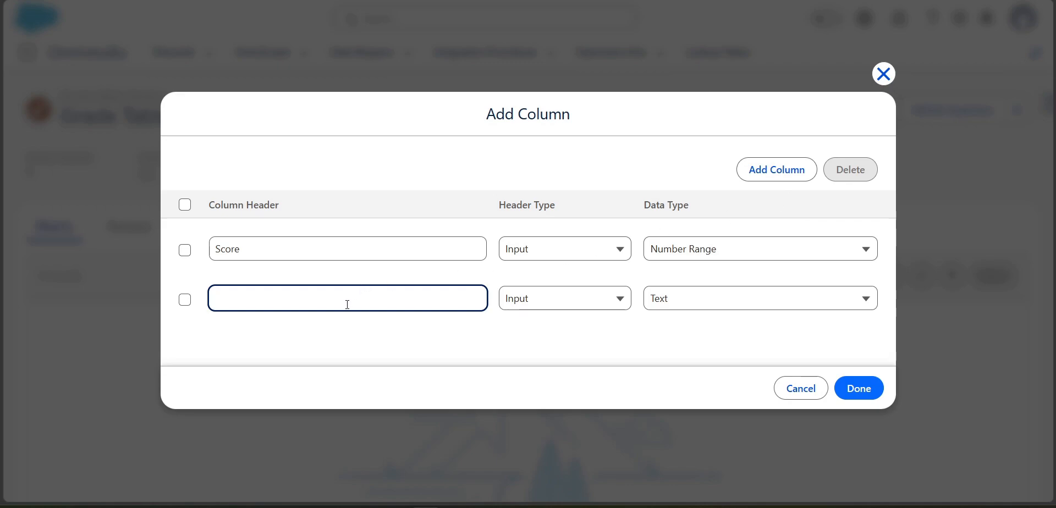
pyautogui.write('Grade')
pyautogui.click(537, 300)
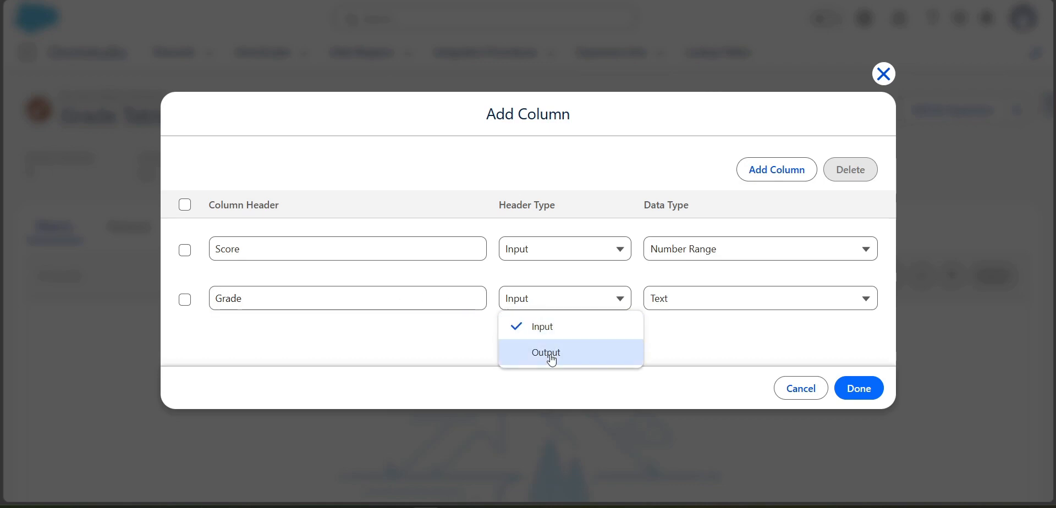
pyautogui.click(552, 359)
pyautogui.click(678, 302)
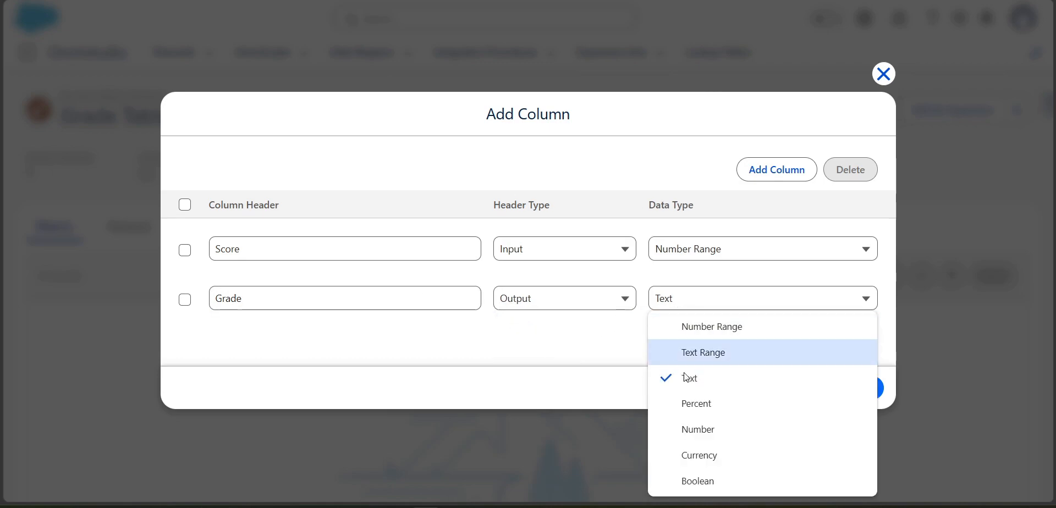
pyautogui.click(694, 385)
pyautogui.click(861, 391)
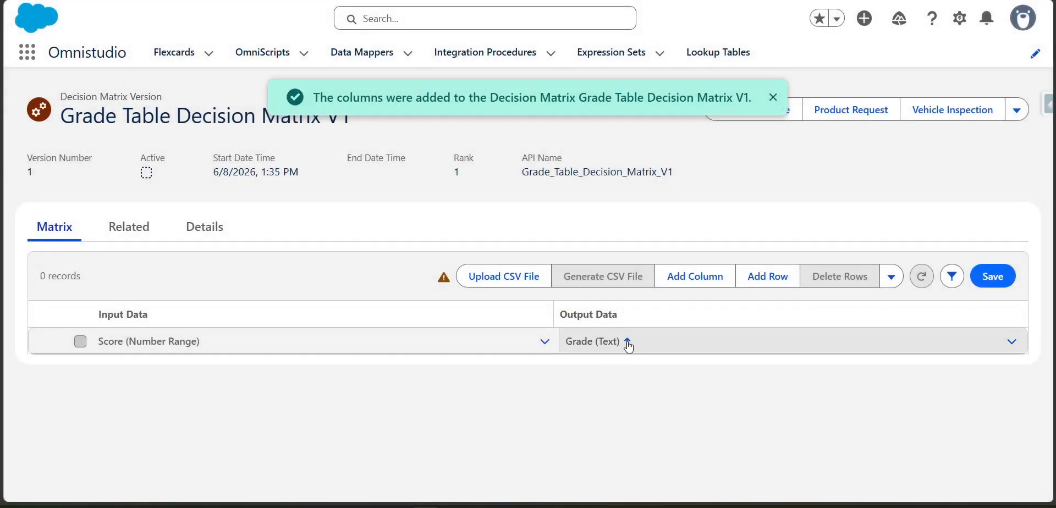
# - Add a matrix row with the Score 60 and the Grade Fair
pyautogui.click(758, 282)
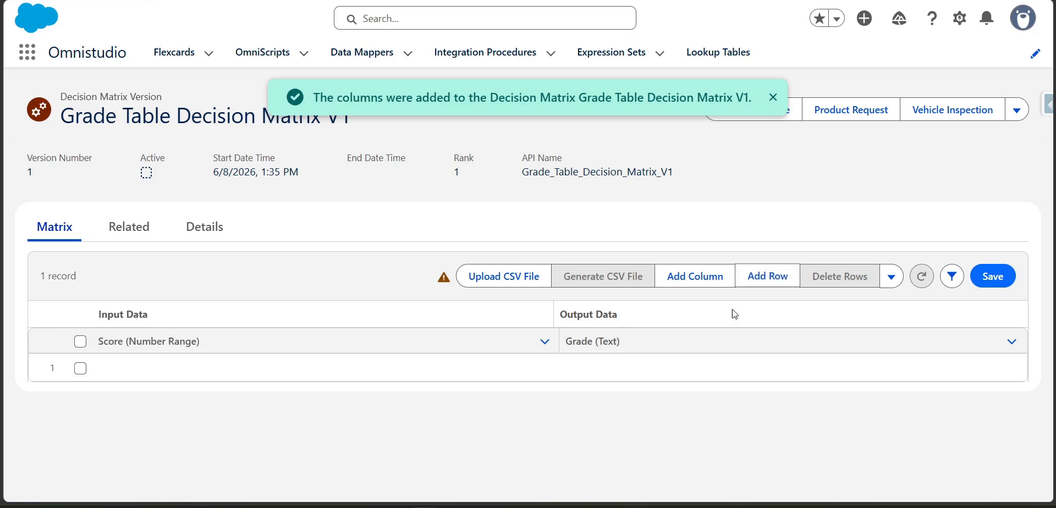
pyautogui.click(545, 368)
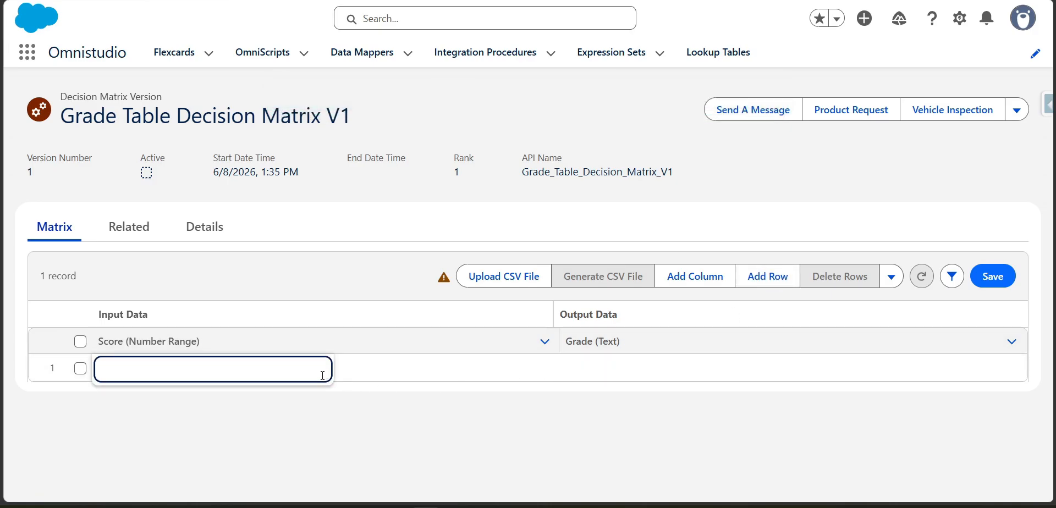
pyautogui.write('60')
pyautogui.press('Tab')
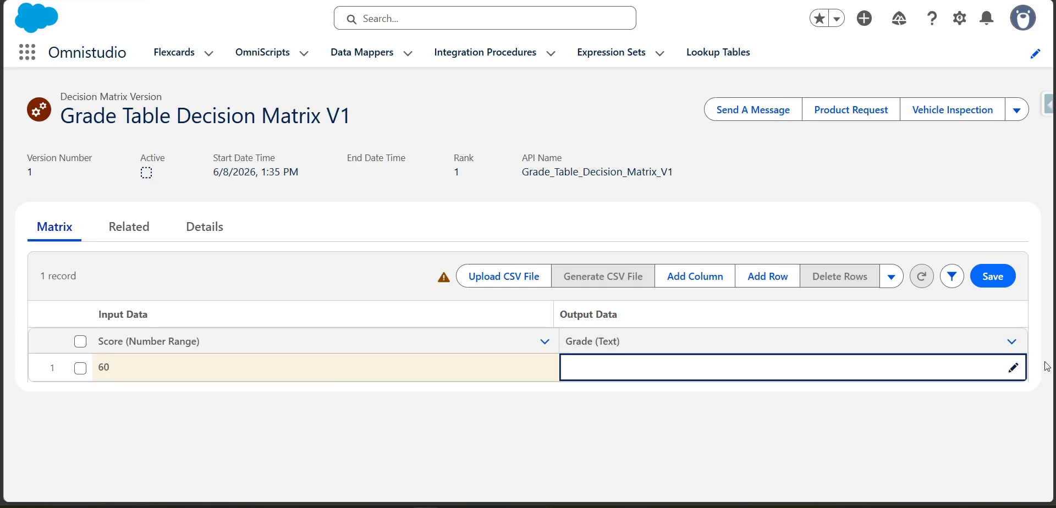
pyautogui.click(1013, 368)
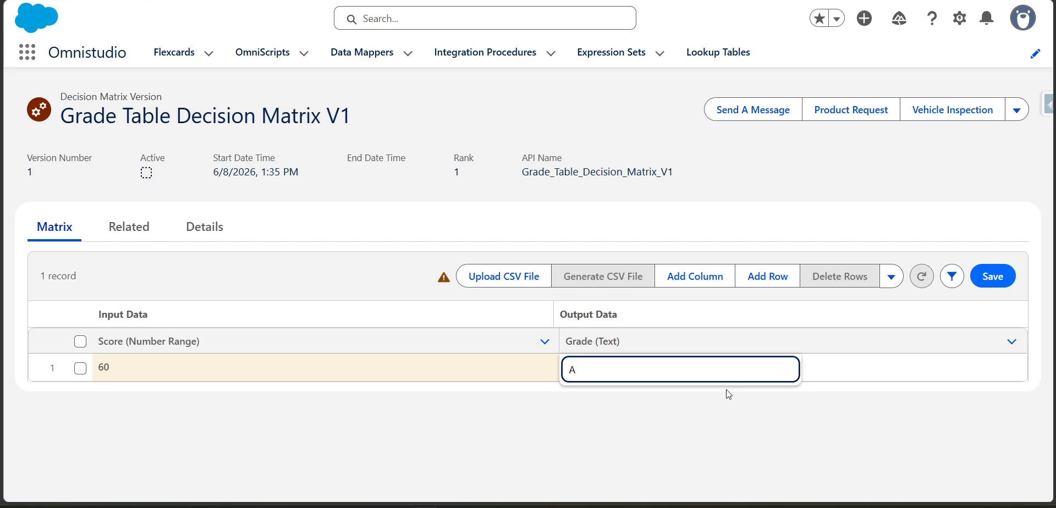
pyautogui.click(697, 428)
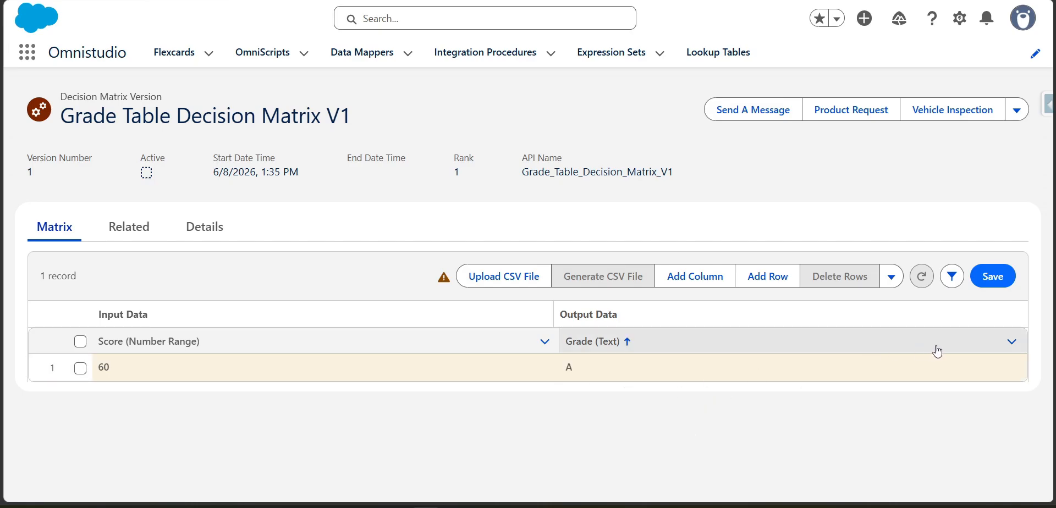
pyautogui.click(1012, 367)
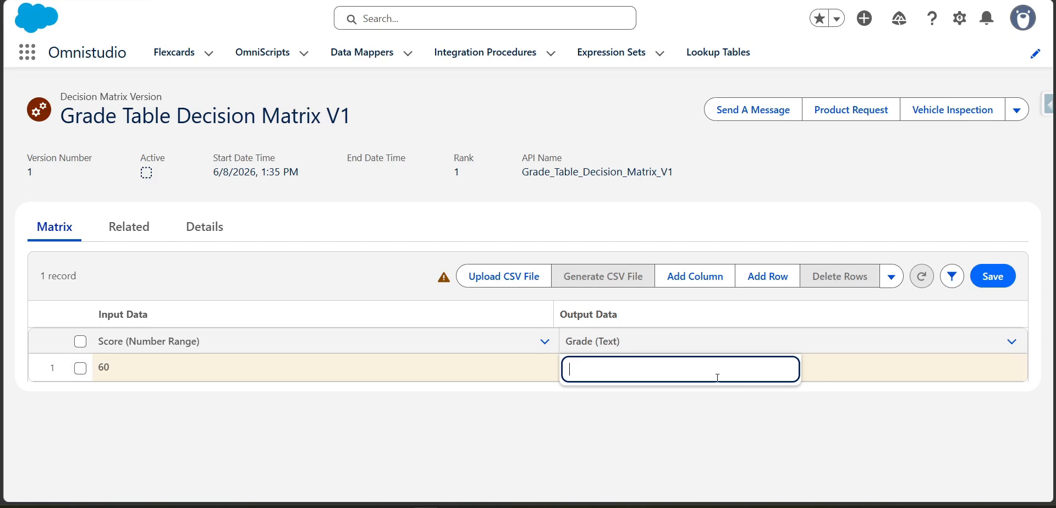
pyautogui.write('Fair')
pyautogui.click(588, 390)
# - Add three more empty rows to the matrix
pyautogui.click(778, 286)
pyautogui.click(777, 286)
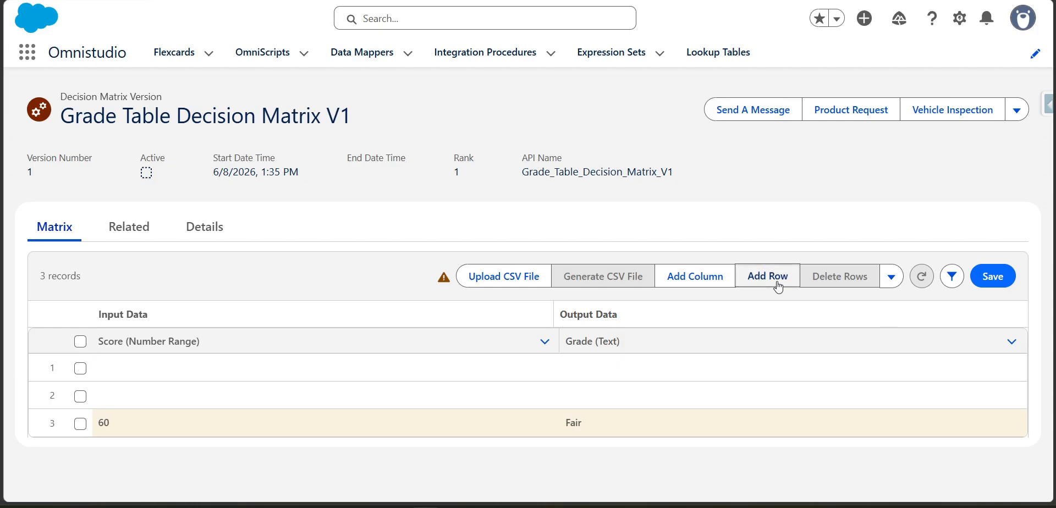
pyautogui.click(778, 286)
# - Fill the empty matrix row directly above the Fair row with the Score 70 and the Grade Good
pyautogui.click(545, 424)
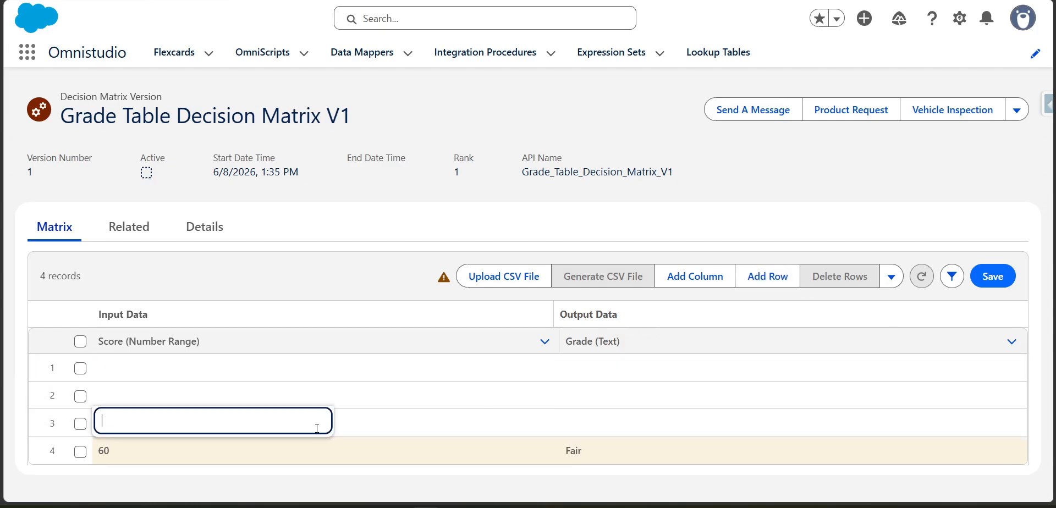
pyautogui.write('70')
pyautogui.click(1013, 423)
pyautogui.click(1013, 423)
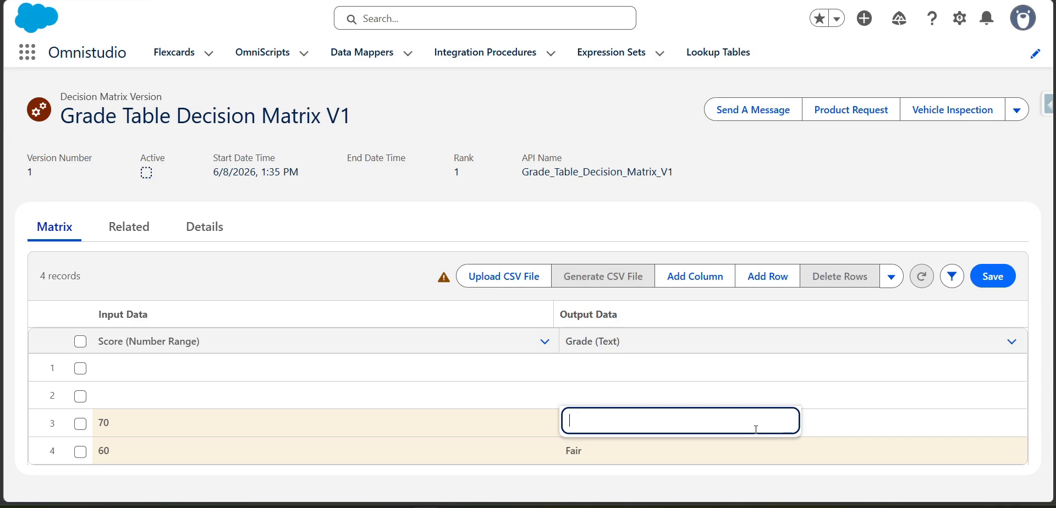
pyautogui.write('Goof')
pyautogui.write('d')
# - Fill the second matrix row with the Score 80 and the Grade Excellent
pyautogui.click(546, 396)
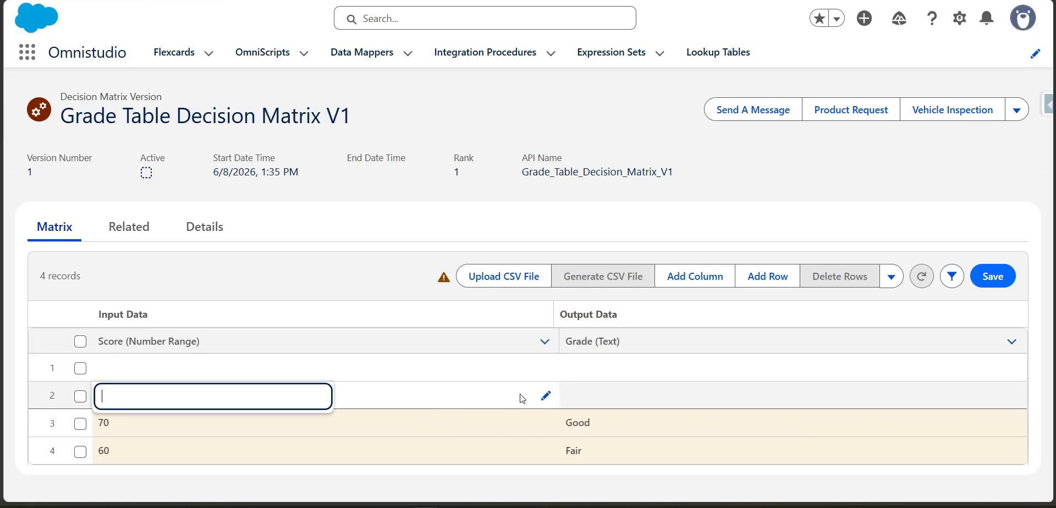
pyautogui.write('80')
pyautogui.click(722, 402)
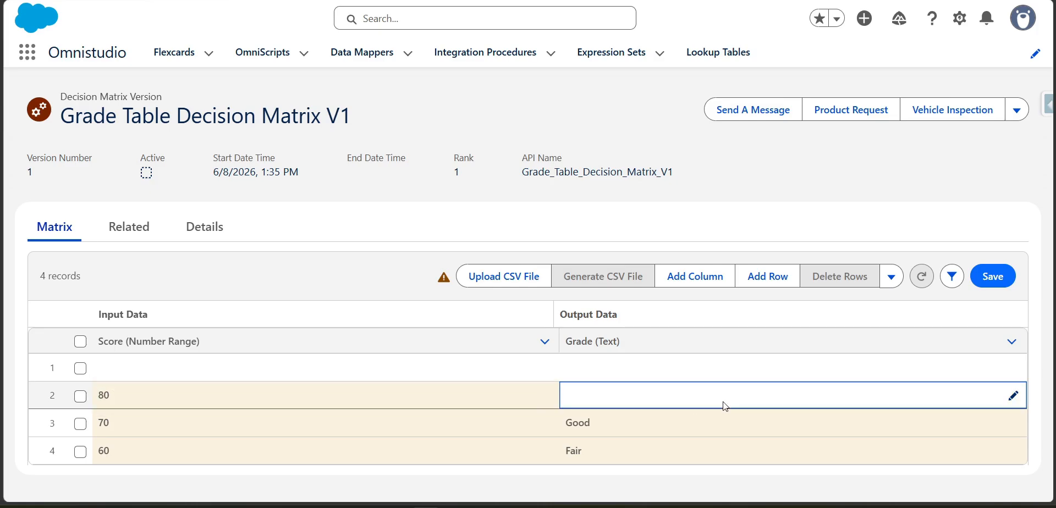
pyautogui.click(1010, 401)
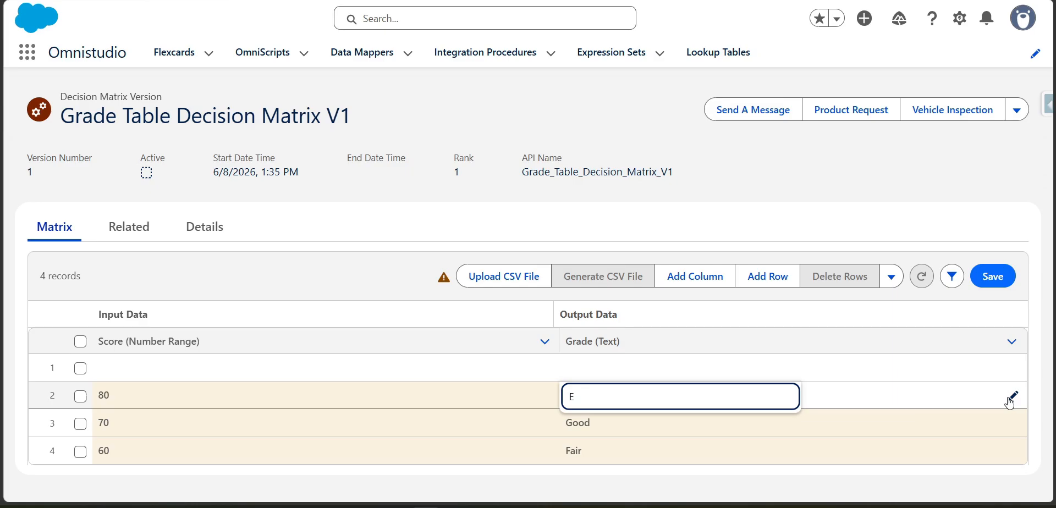
pyautogui.write('Excellent')
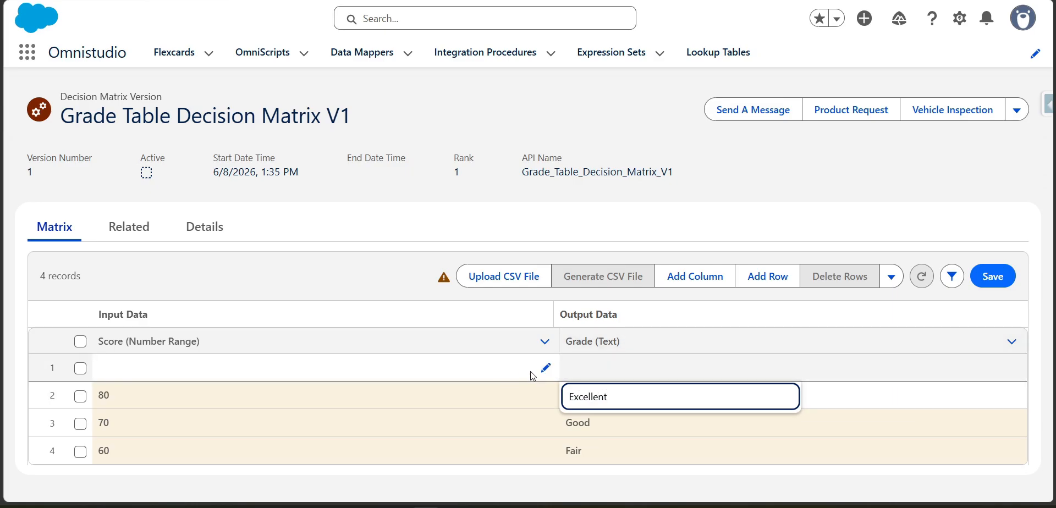
# - Fill the first matrix row with the Score 90 and the Grade Outstanding, and save the matrix
pyautogui.click(545, 368)
pyautogui.write('90')
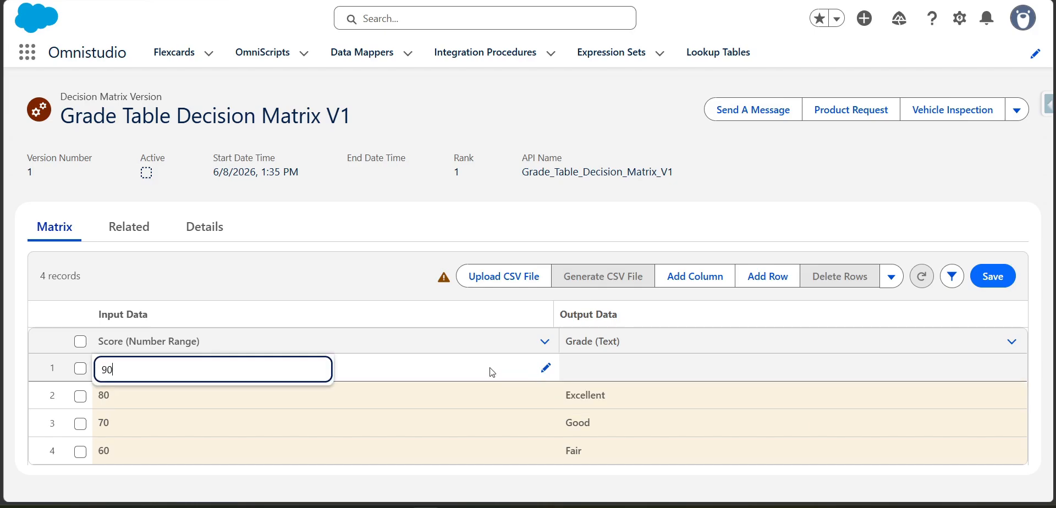
pyautogui.click(1013, 371)
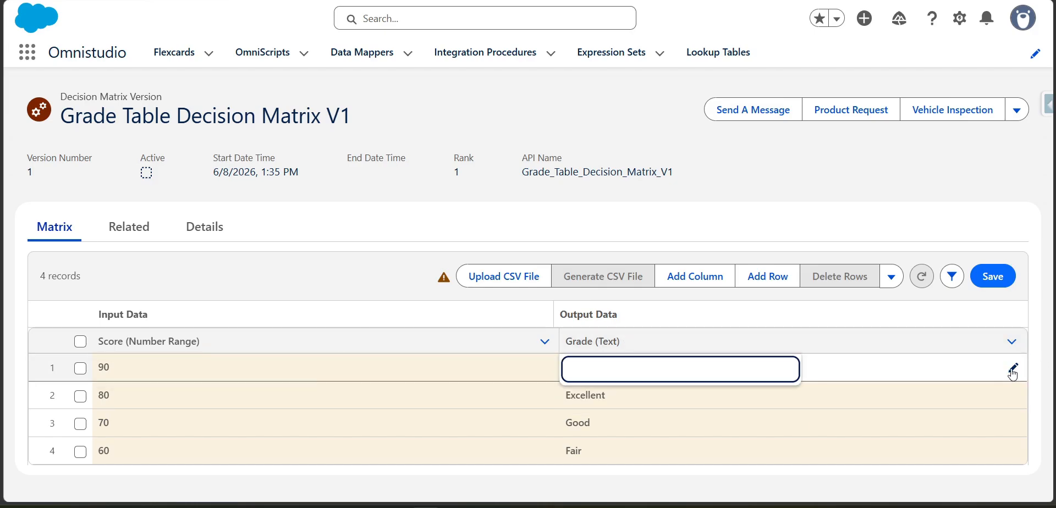
pyautogui.write('Outstanding')
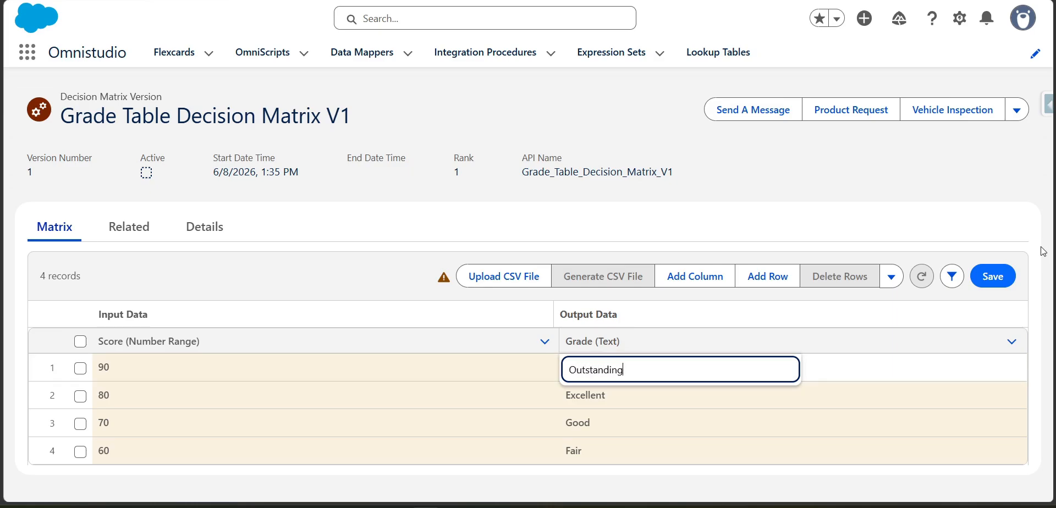
pyautogui.click(998, 275)
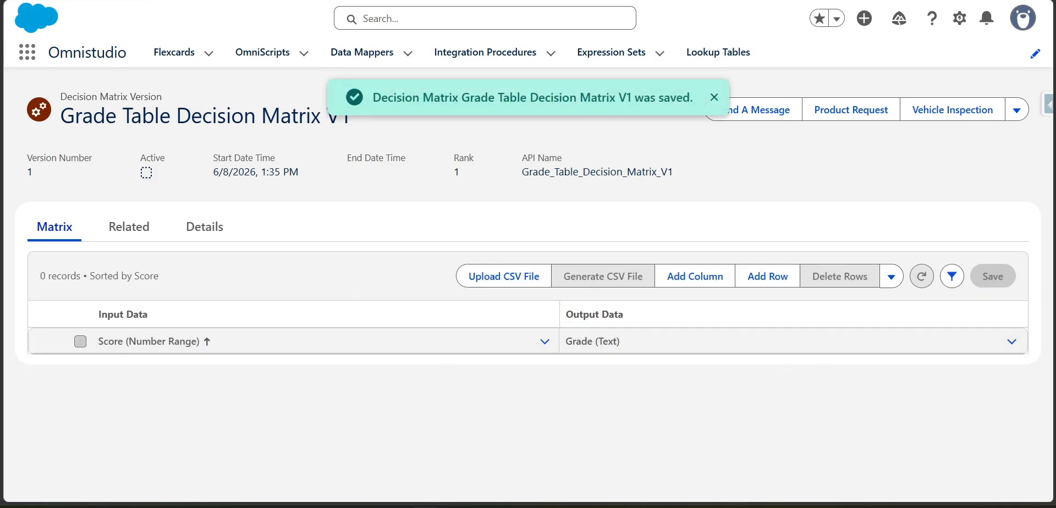
# - Reload the saved matrix and activate the Grade Table Decision Matrix V1 version
pyautogui.press('F5')
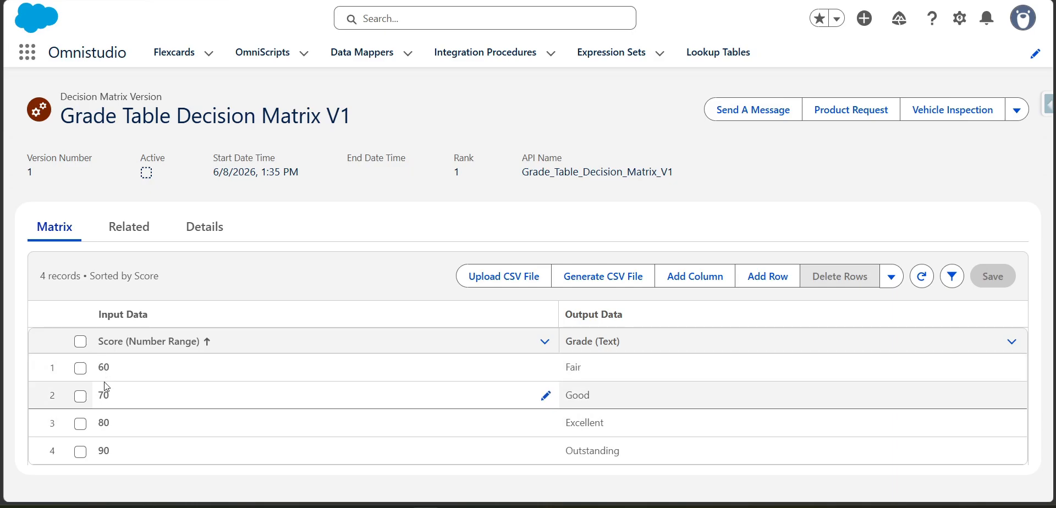
pyautogui.moveTo(569, 367); pyautogui.dragTo(594, 370)
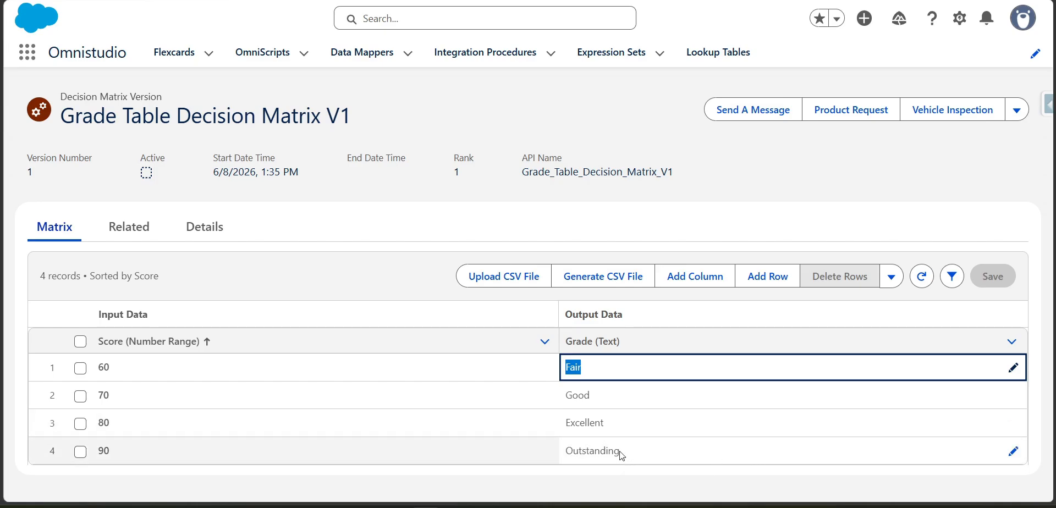
pyautogui.click(1016, 110)
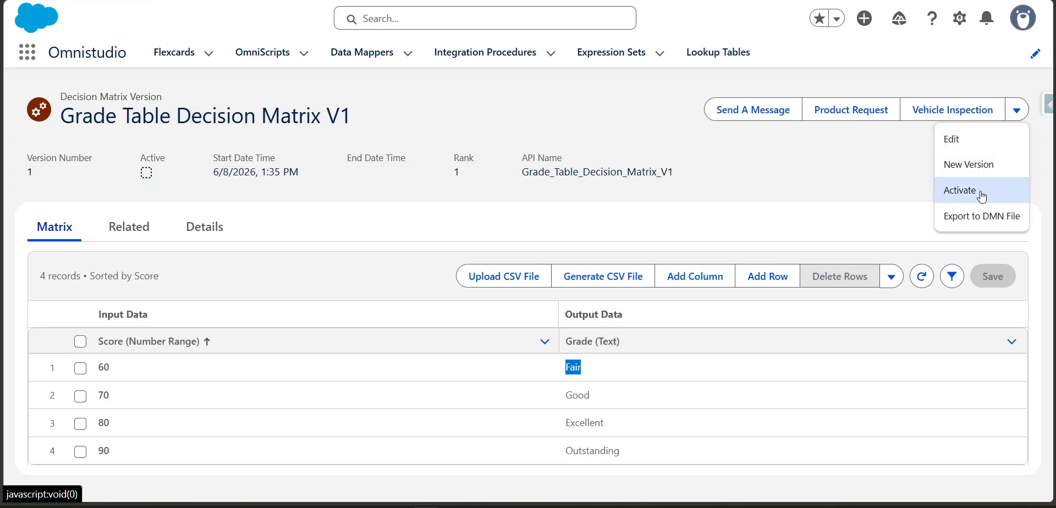
pyautogui.click(980, 190)
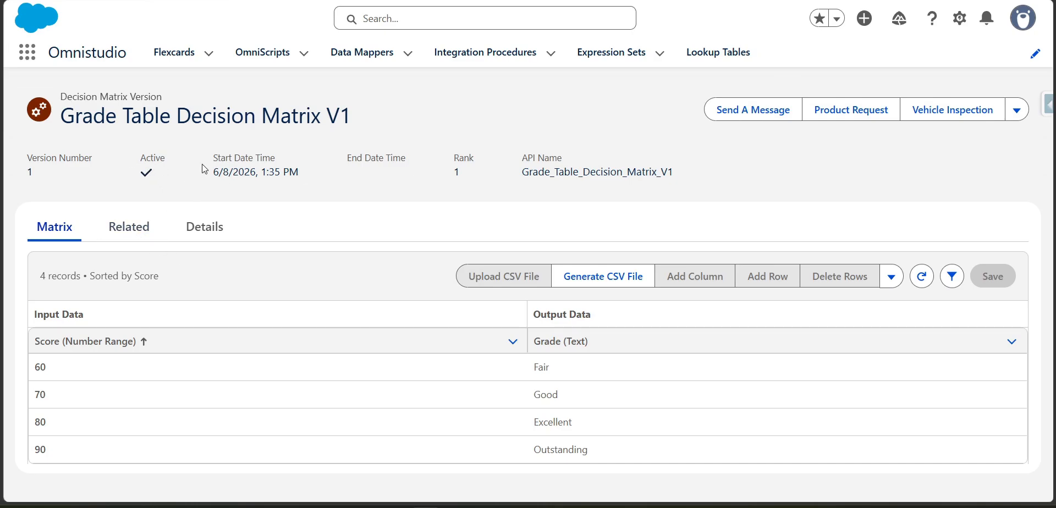
pyautogui.moveTo(275, 158); pyautogui.dragTo(214, 162)
pyautogui.moveTo(303, 177); pyautogui.dragTo(214, 180)
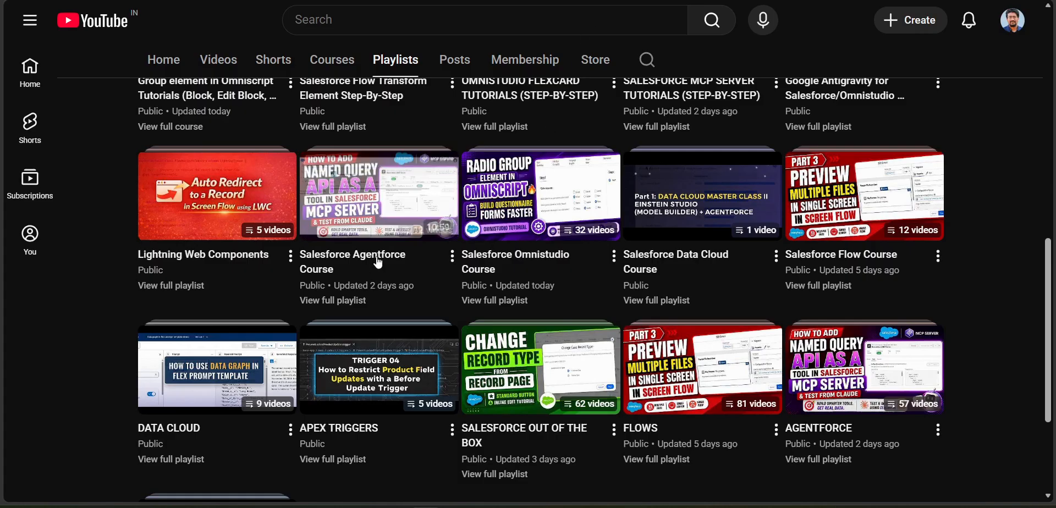
# - Browse the courses of the Salesforce tutorial channel on YouTube
pyautogui.scroll(4, 337, 233)
pyautogui.click(336, 60)
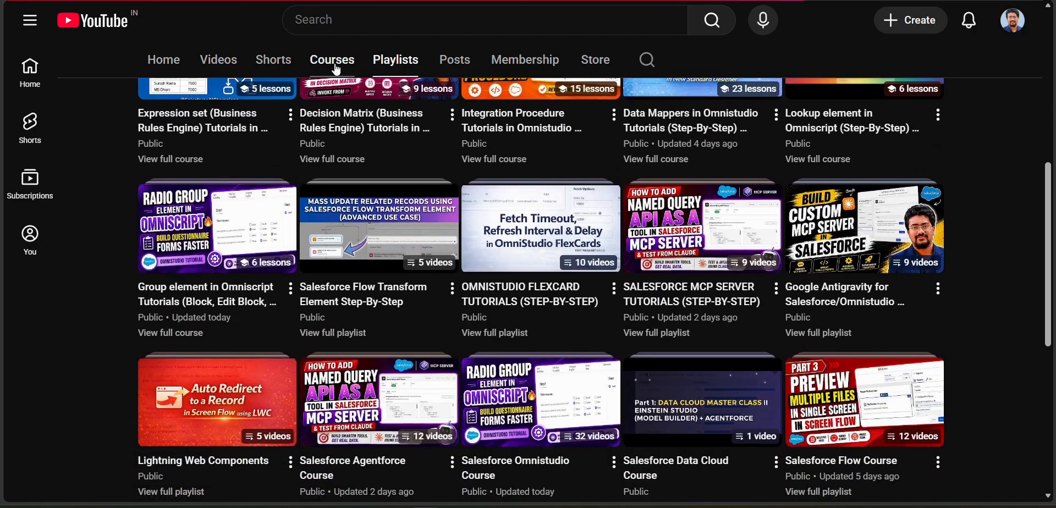
pyautogui.scroll(-7, 286, 189)
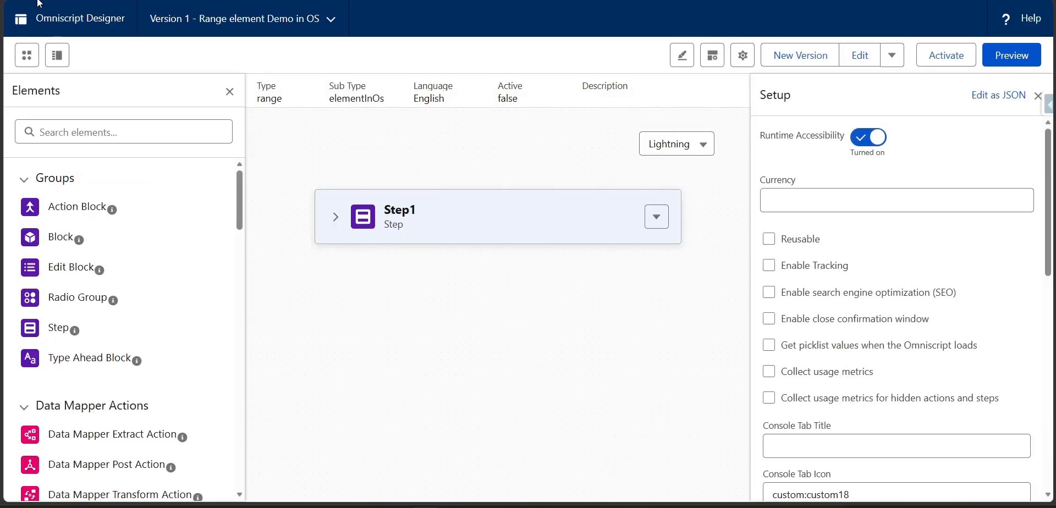
# - In Step1 of the Omniscript, set the Calculate Grade action's Calculation Matrix Name to Grade Table Decision Matrix
pyautogui.click(335, 217)
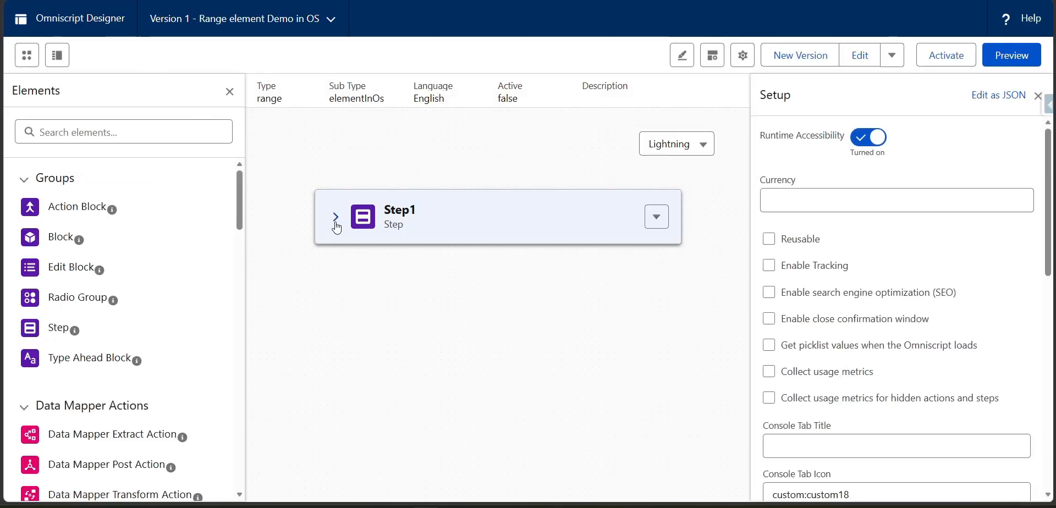
pyautogui.click(396, 356)
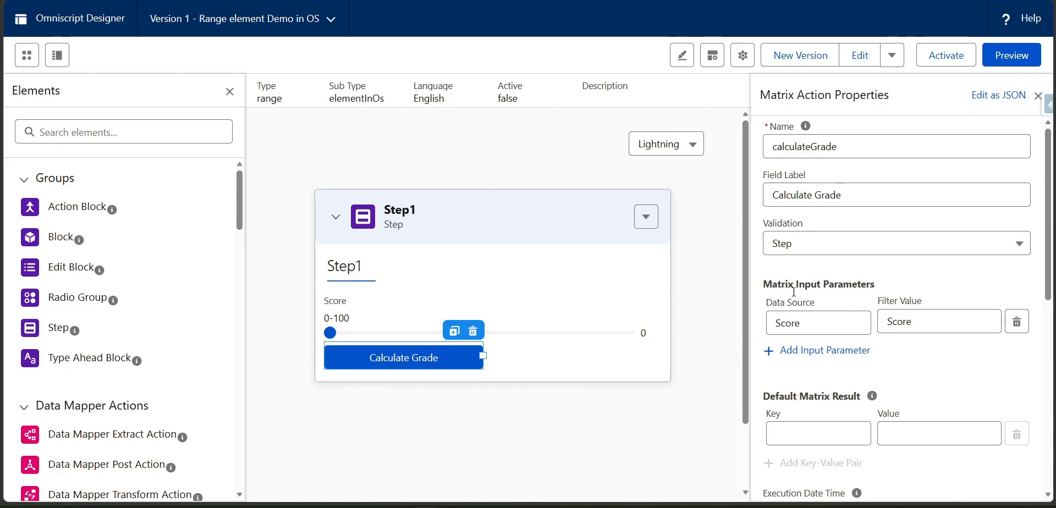
pyautogui.scroll(-4, 794, 292)
pyautogui.click(797, 347)
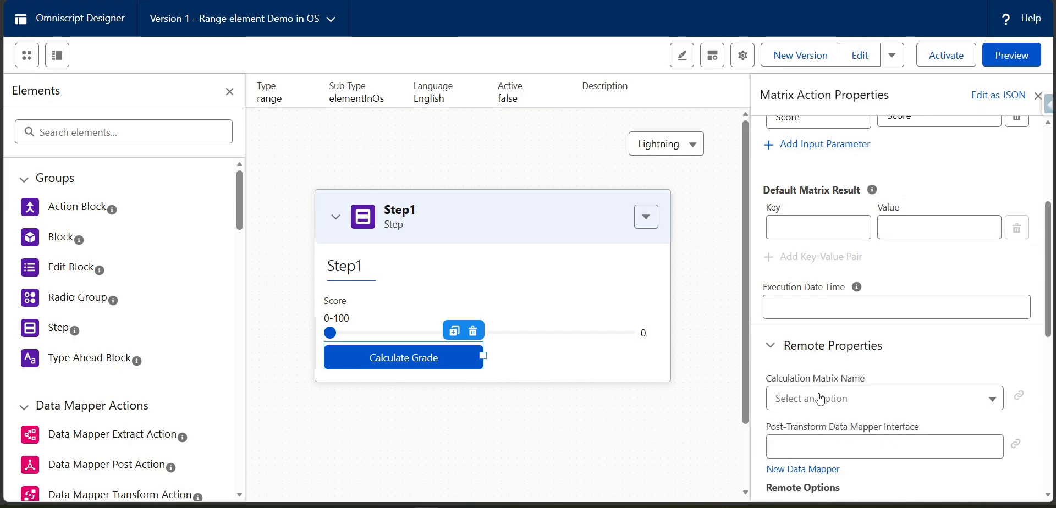
pyautogui.scroll(-3, 820, 398)
pyautogui.click(837, 262)
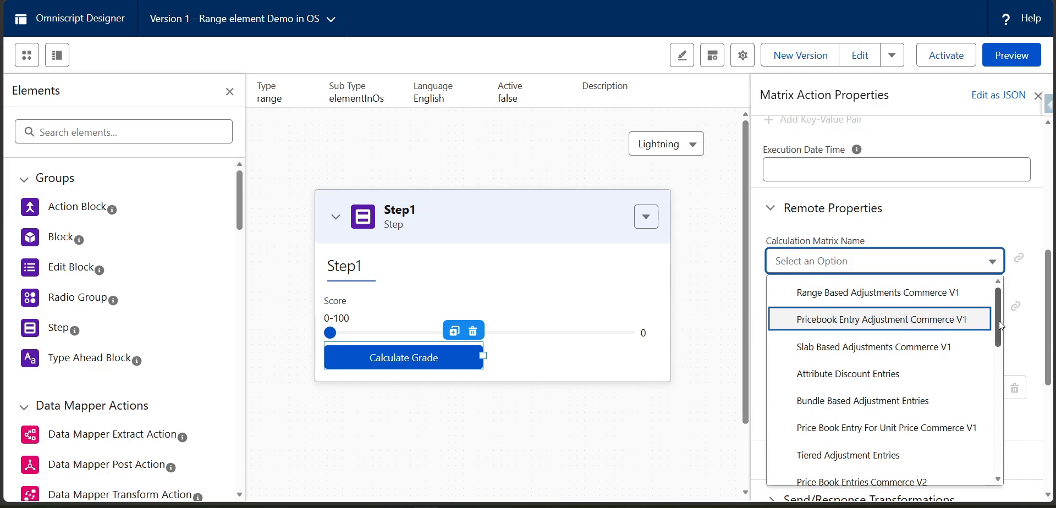
pyautogui.moveTo(999, 321); pyautogui.dragTo(1014, 454)
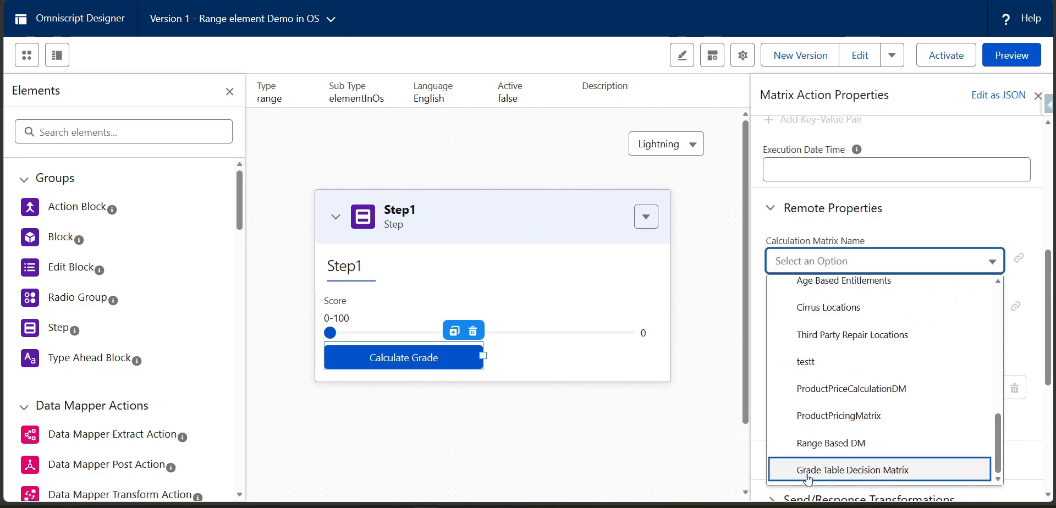
pyautogui.click(835, 474)
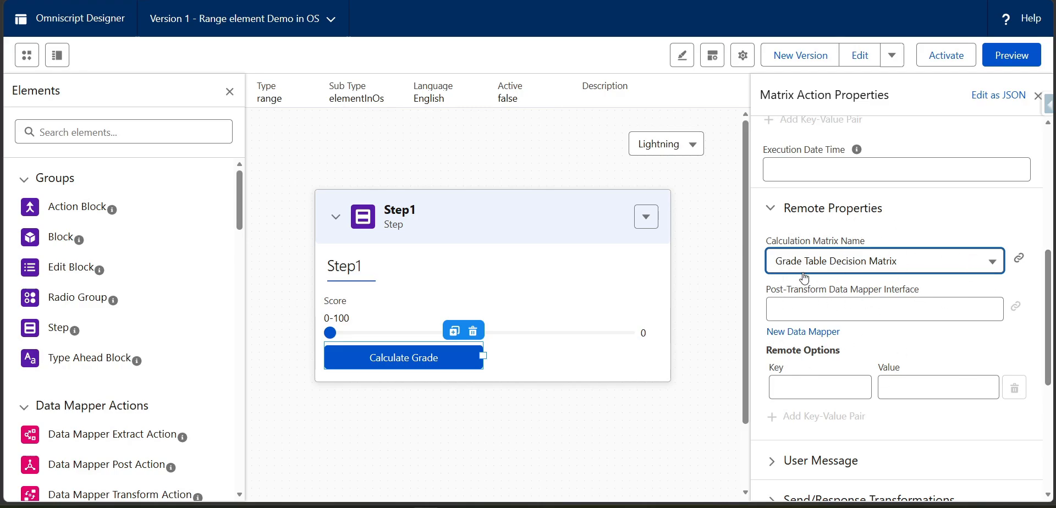
pyautogui.scroll(-4, 864, 379)
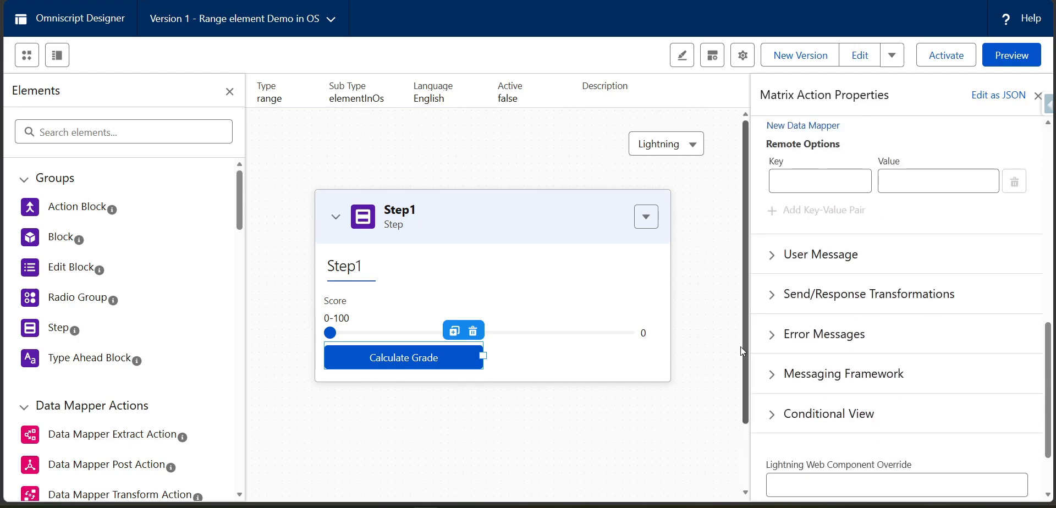
# - Preview the Omniscript and run Calculate Grade with the Score slider set to 65
pyautogui.click(1015, 56)
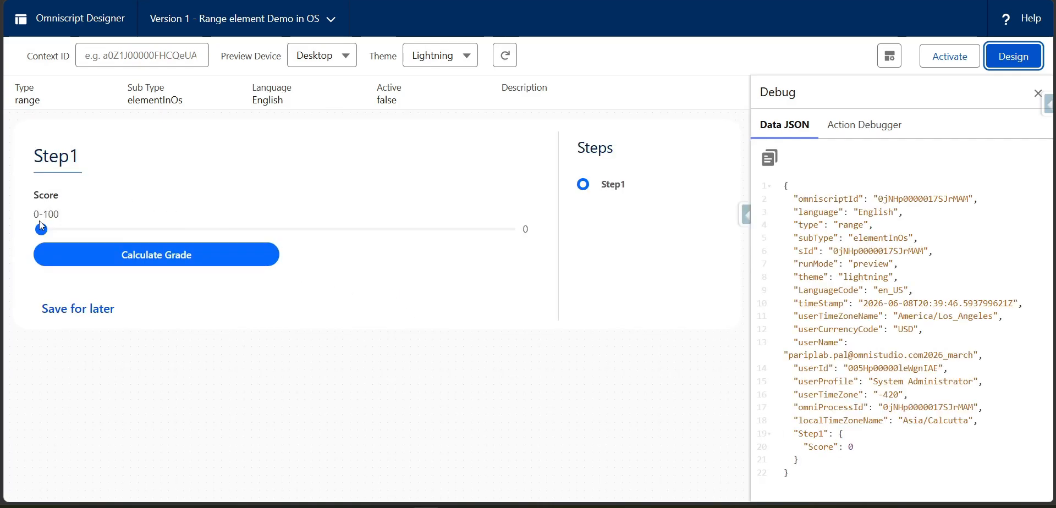
pyautogui.moveTo(41, 229); pyautogui.dragTo(348, 236)
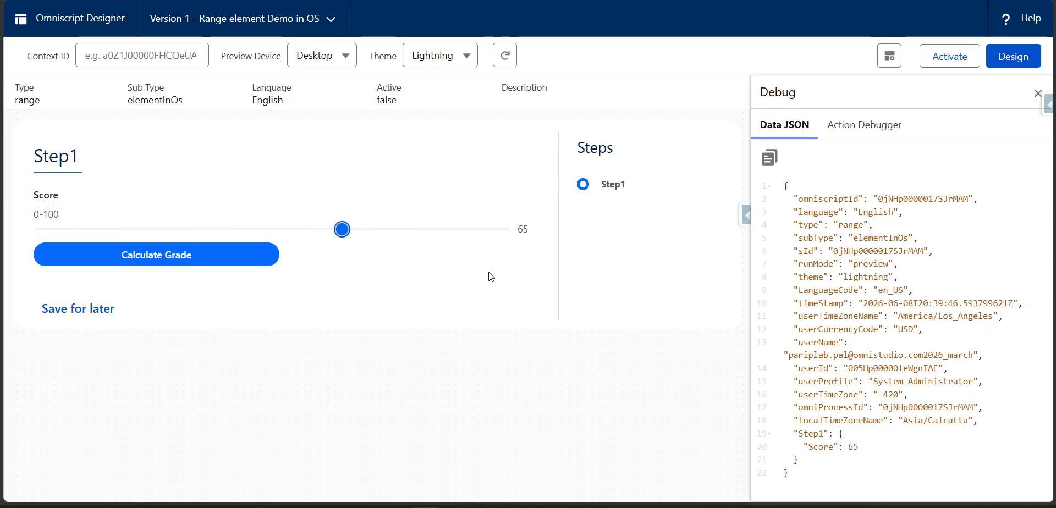
pyautogui.moveTo(795, 434); pyautogui.dragTo(824, 466)
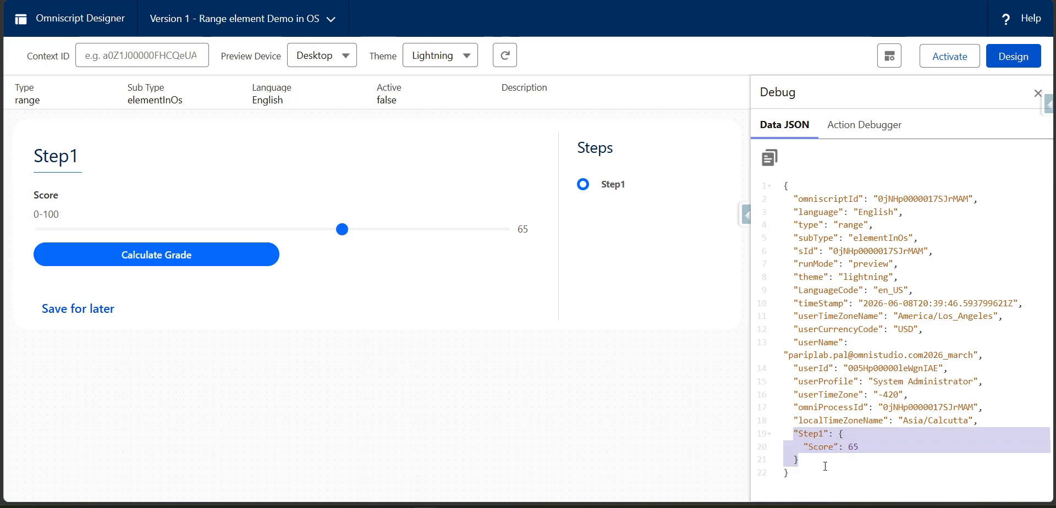
pyautogui.click(194, 260)
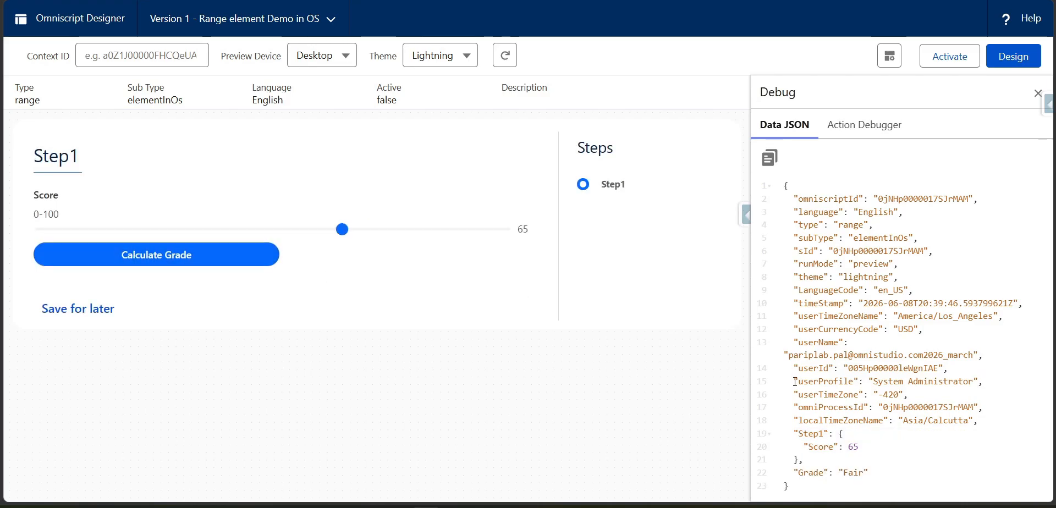
pyautogui.moveTo(798, 473); pyautogui.dragTo(876, 475)
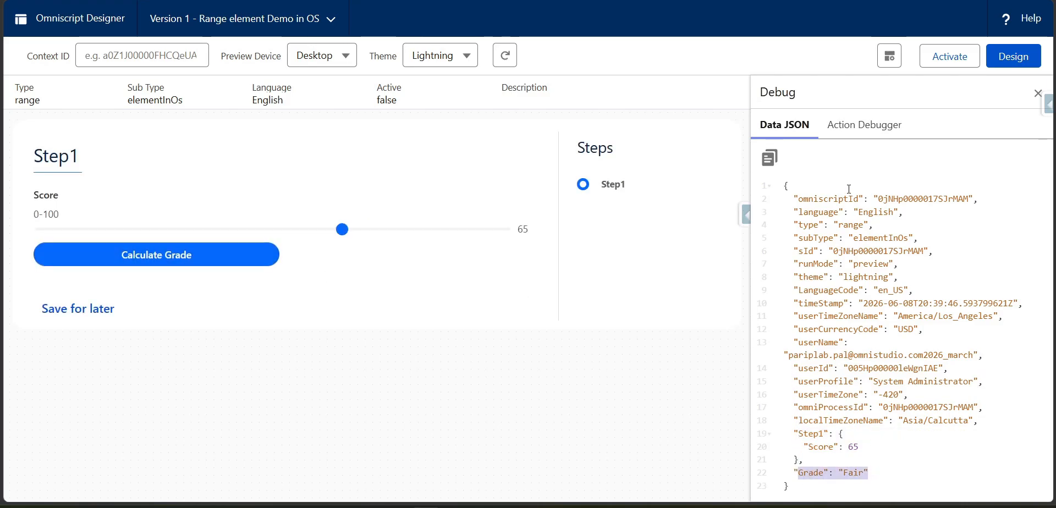
# - Examine the Score passed in the Calculate Grade action's Request Data in the Action Debugger
pyautogui.click(852, 134)
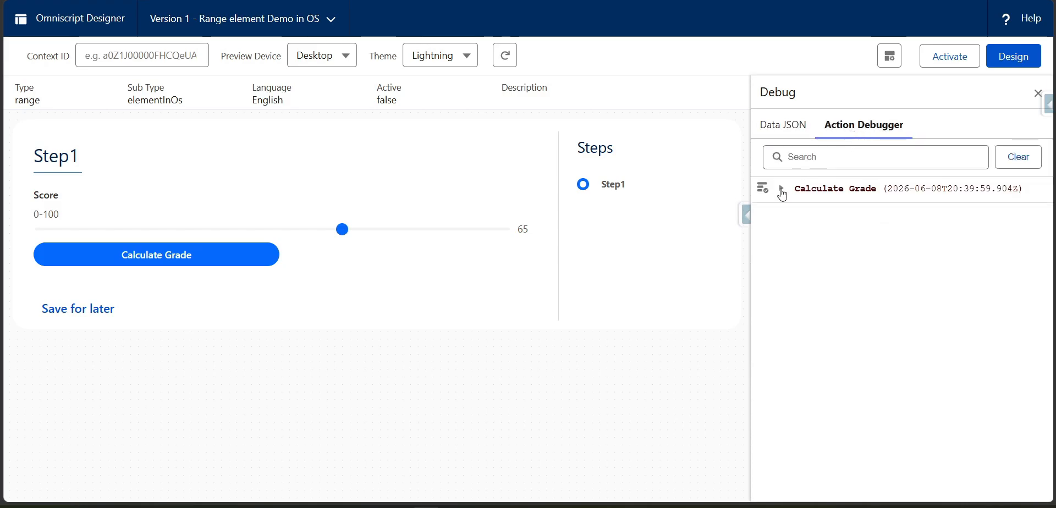
pyautogui.click(782, 193)
pyautogui.click(799, 276)
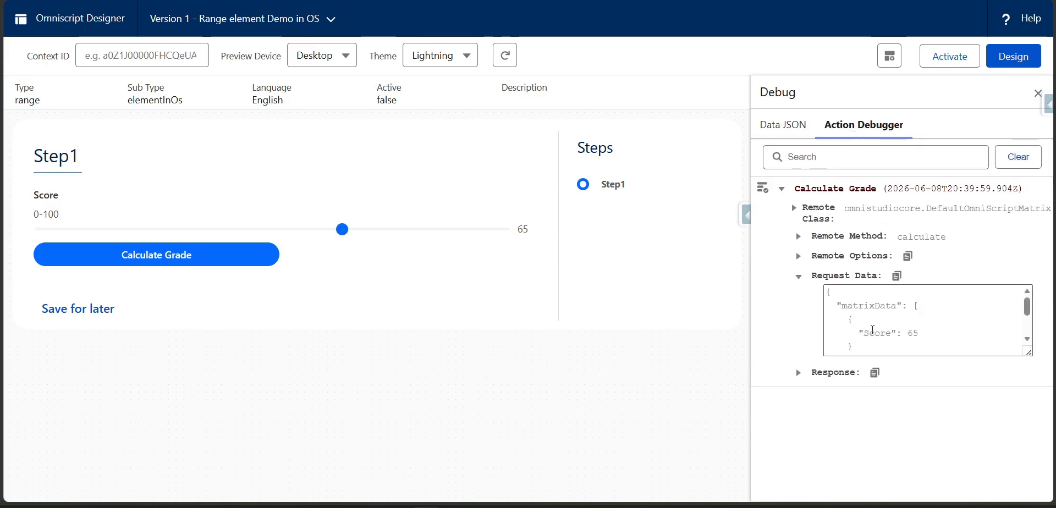
pyautogui.scroll(-2, 873, 330)
pyautogui.scroll(2, 873, 330)
pyautogui.moveTo(839, 305); pyautogui.dragTo(928, 338)
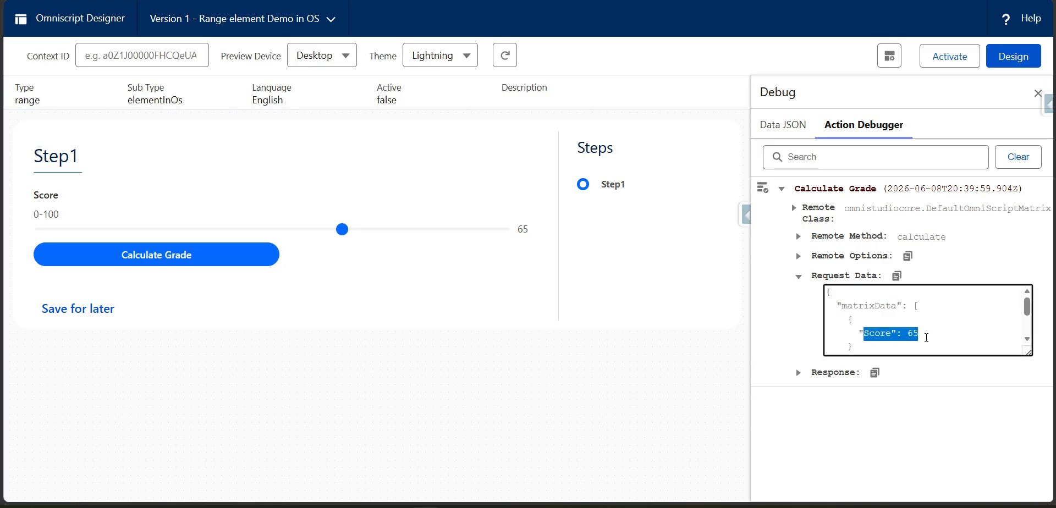
pyautogui.scroll(-3, 921, 334)
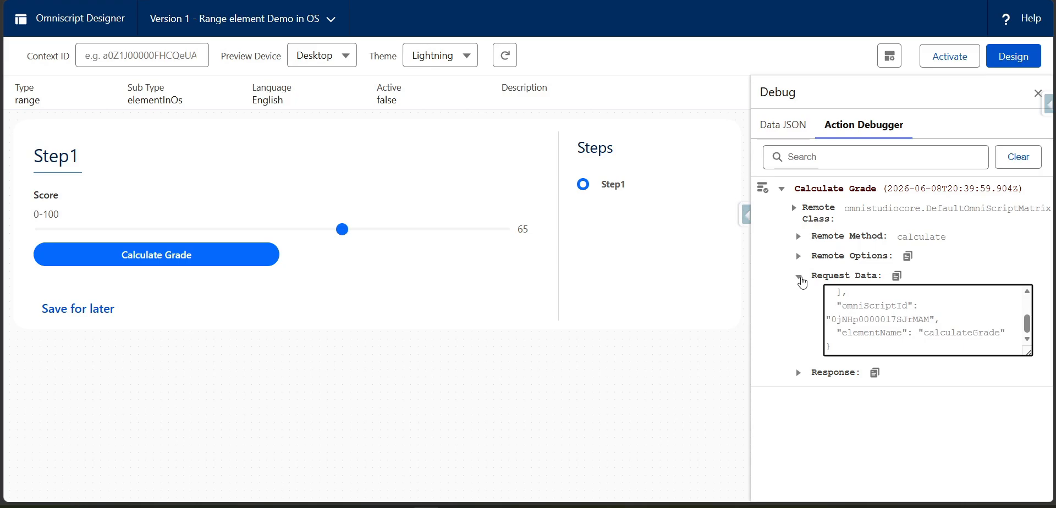
# - Collapse the Request Data and examine the Grade returned in the Calculate Grade action's Response
pyautogui.click(798, 276)
pyautogui.click(799, 296)
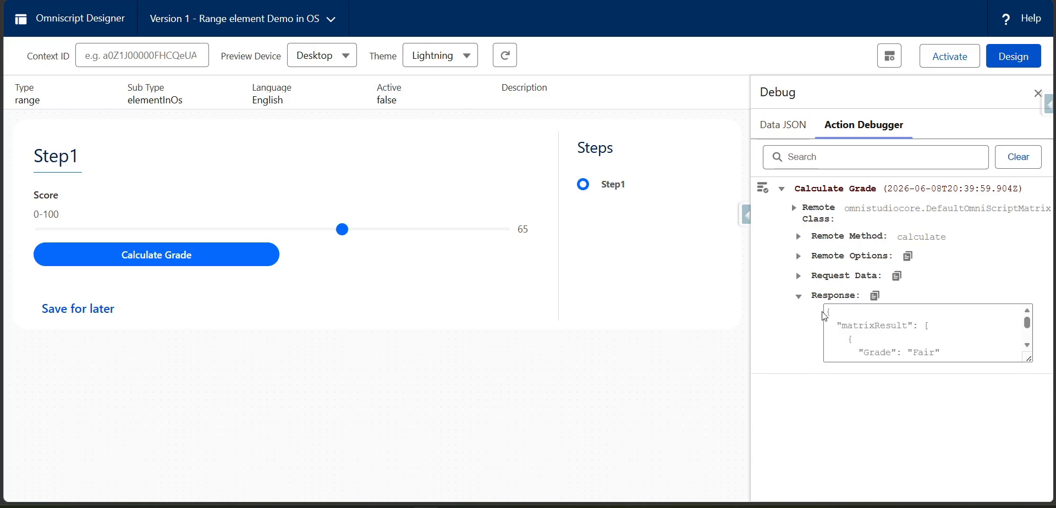
pyautogui.scroll(-2, 869, 346)
pyautogui.scroll(2, 861, 337)
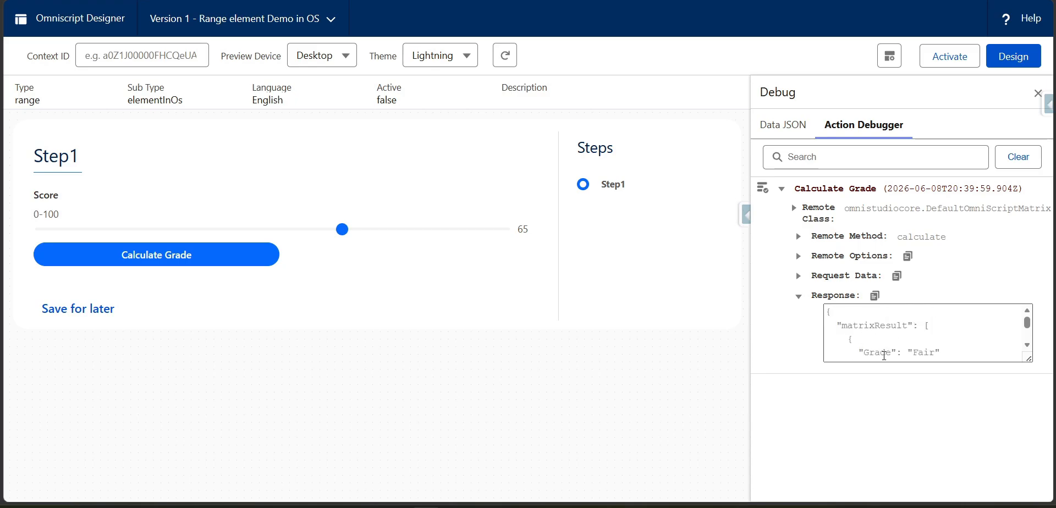
# - Examine the Grade and the error status in the Calculate Grade action's Response
pyautogui.moveTo(860, 352); pyautogui.dragTo(941, 352)
pyautogui.scroll(-2, 924, 350)
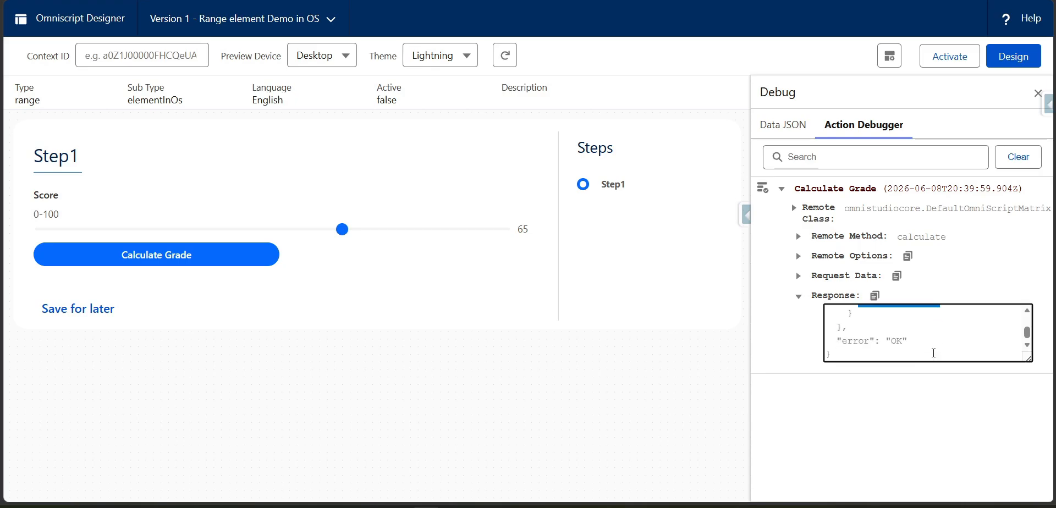
# - Run Calculate Grade with the Score slider at 85 and again at 95, checking the Grade in the Data JSON
pyautogui.moveTo(343, 233); pyautogui.dragTo(431, 239)
pyautogui.click(791, 124)
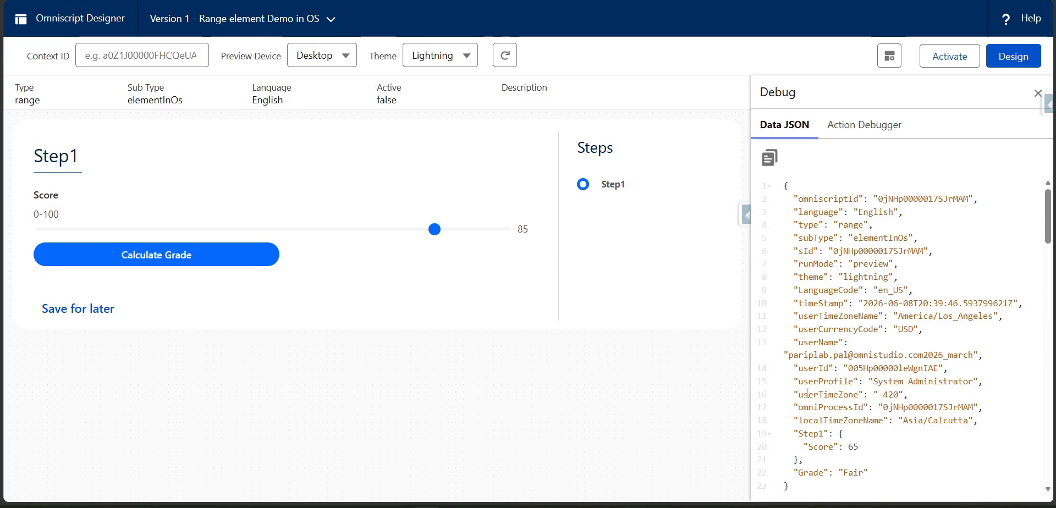
pyautogui.click(248, 253)
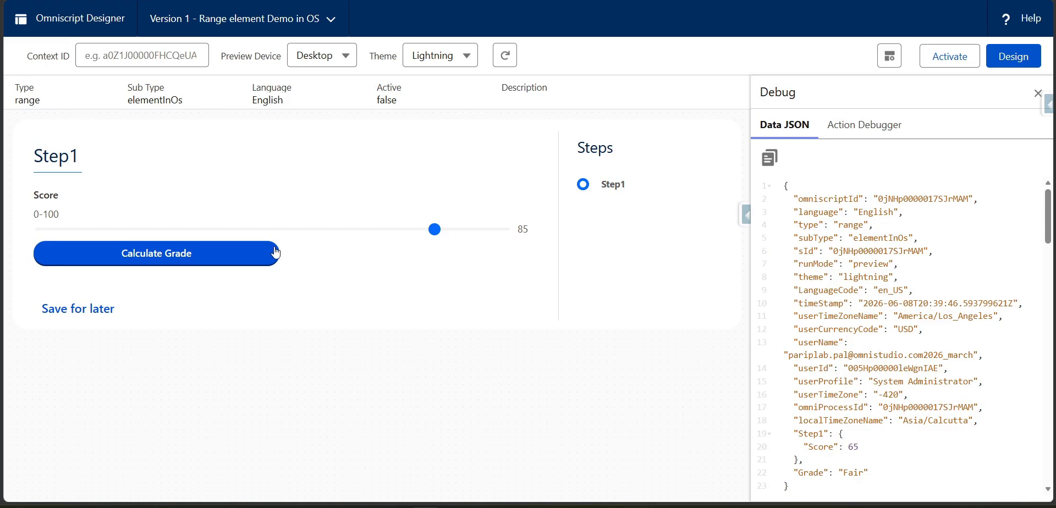
pyautogui.click(233, 256)
pyautogui.click(234, 257)
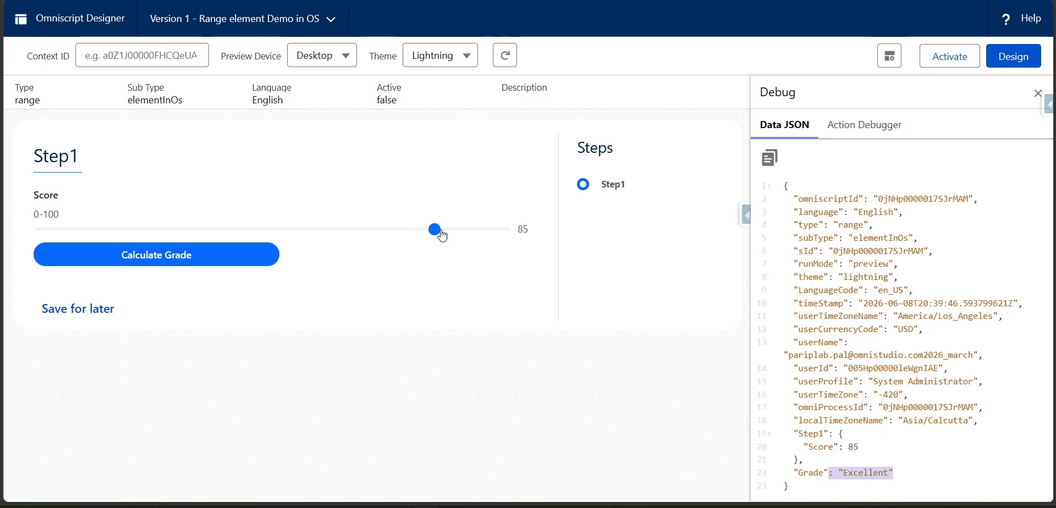
pyautogui.moveTo(438, 230); pyautogui.dragTo(481, 229)
pyautogui.click(228, 263)
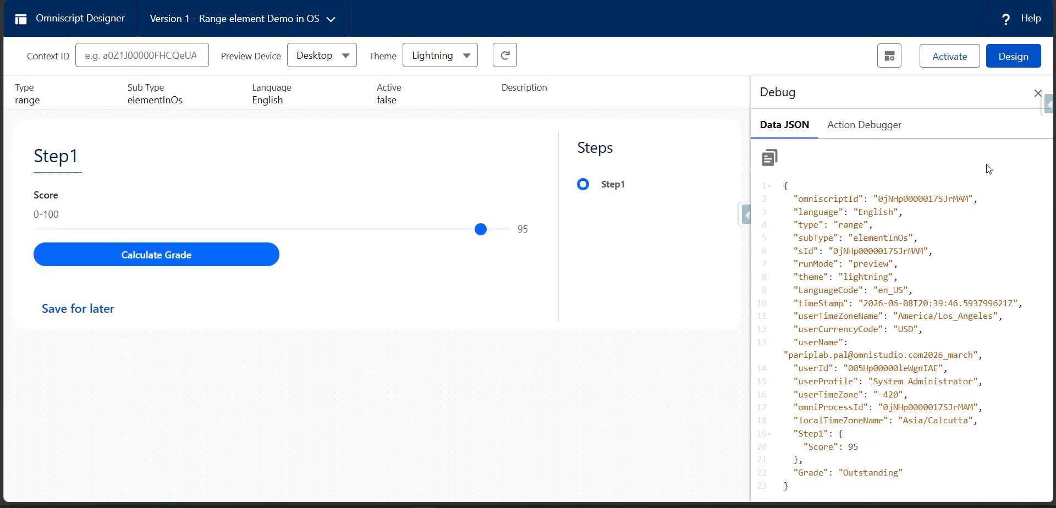
# - Return to the design view, expand Step1 and review the properties of the Score range and the Calculate Grade action
pyautogui.click(999, 56)
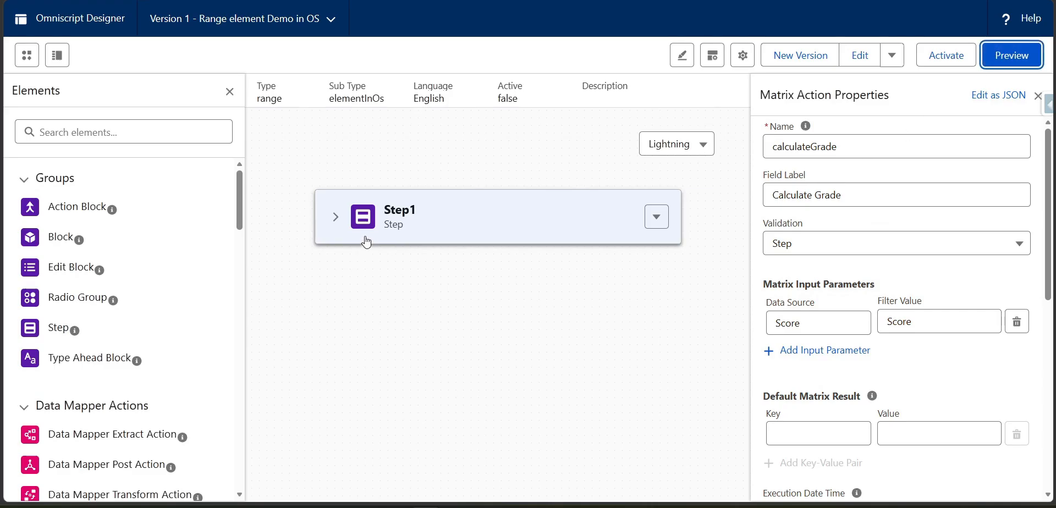
pyautogui.click(335, 217)
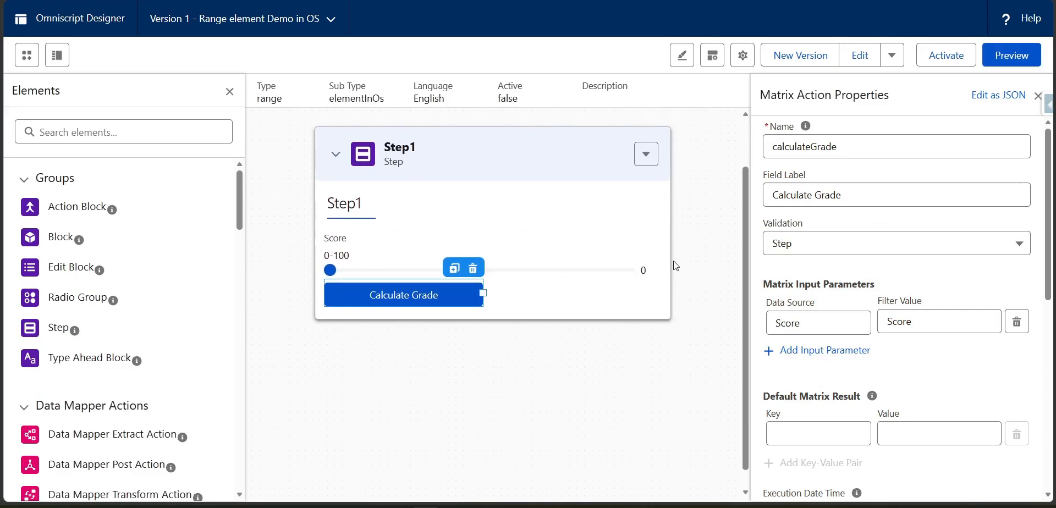
pyautogui.click(638, 263)
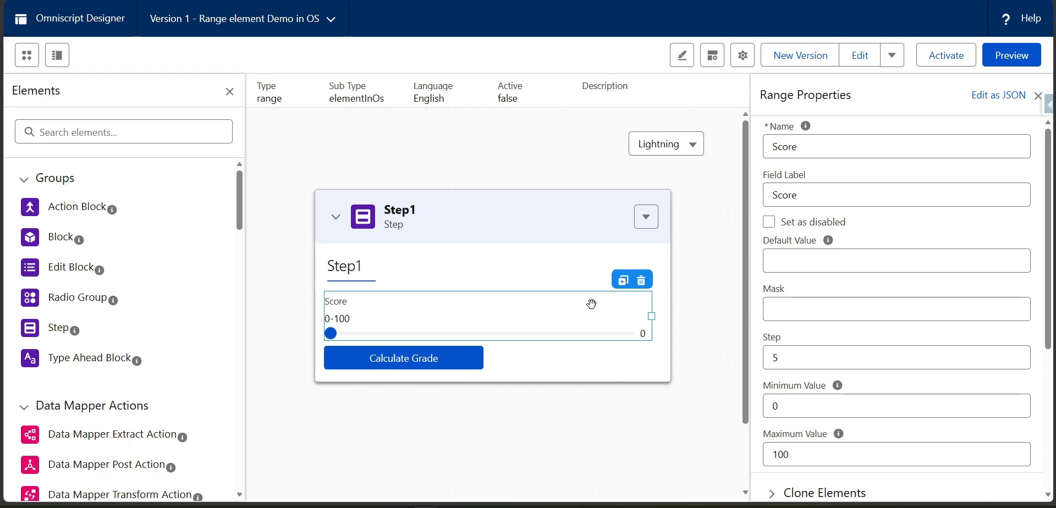
pyautogui.click(479, 358)
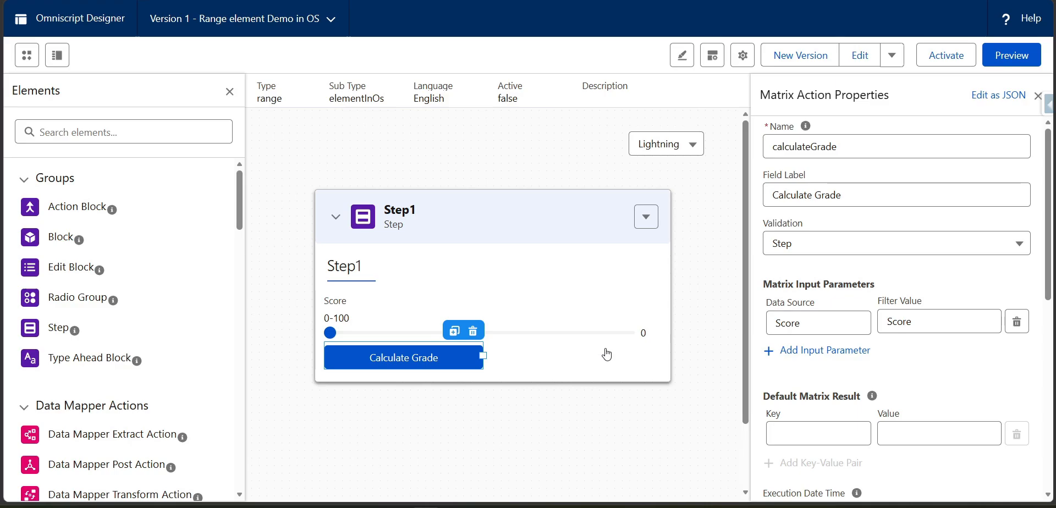
# - Select the Score range in Step1 and set its Default Value to 50
pyautogui.click(486, 299)
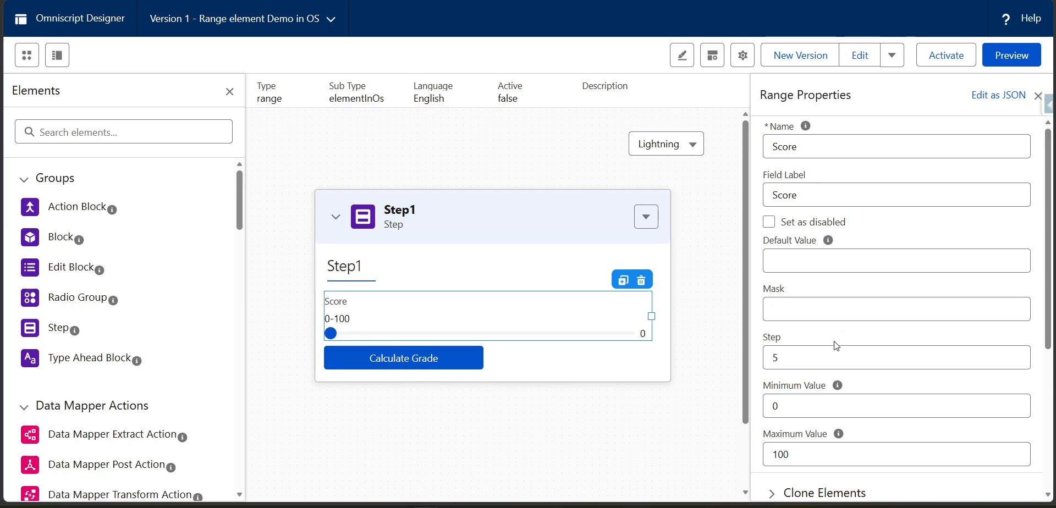
pyautogui.scroll(-3, 841, 361)
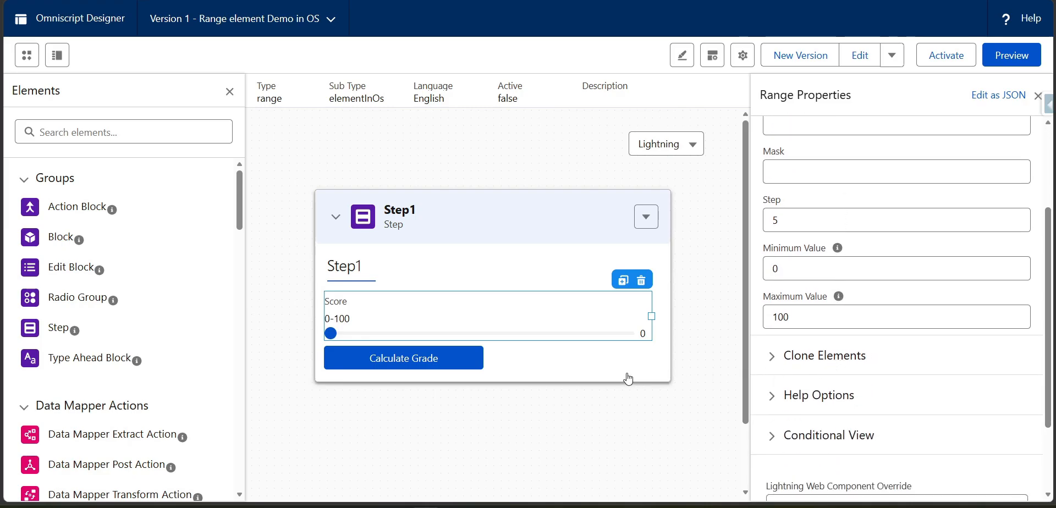
pyautogui.scroll(-1, 852, 374)
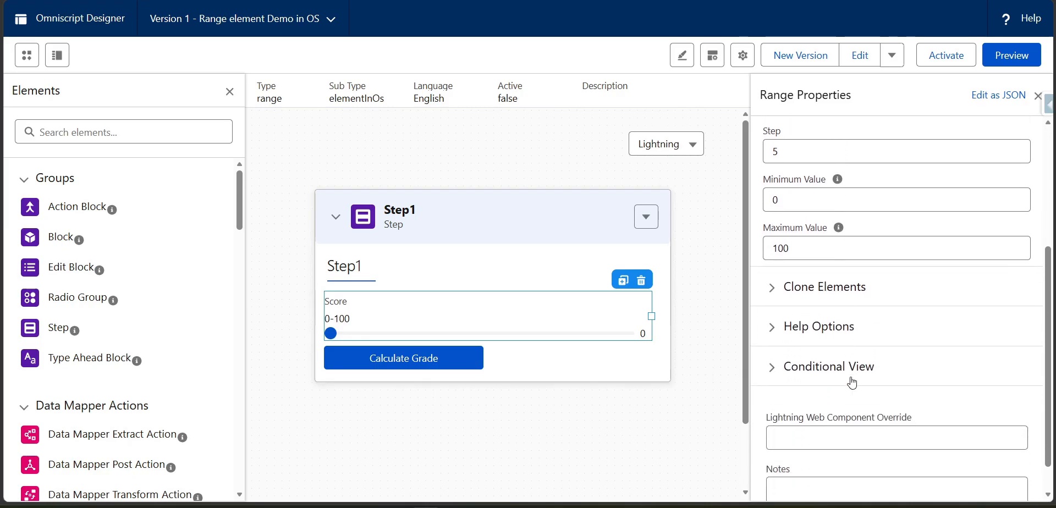
pyautogui.scroll(1, 788, 194)
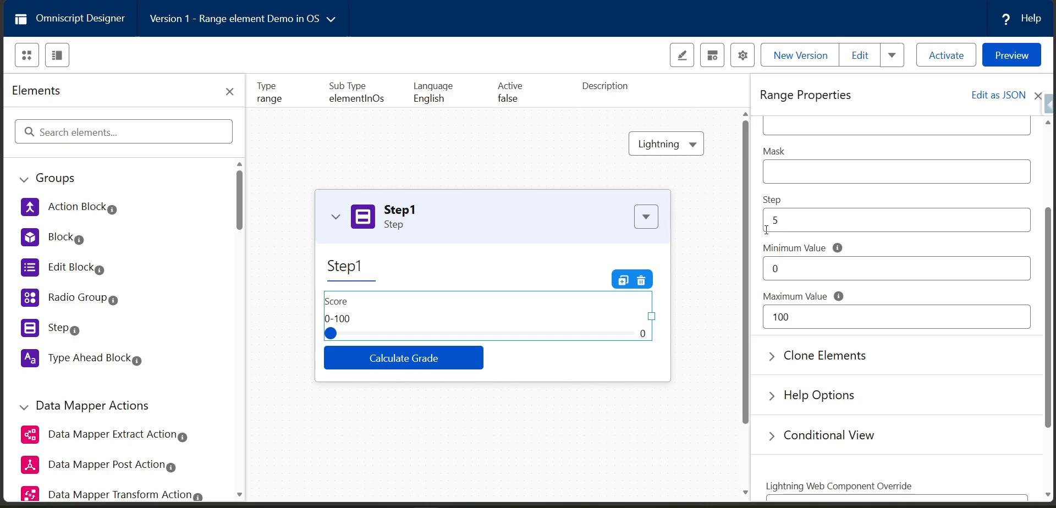
pyautogui.scroll(1, 789, 185)
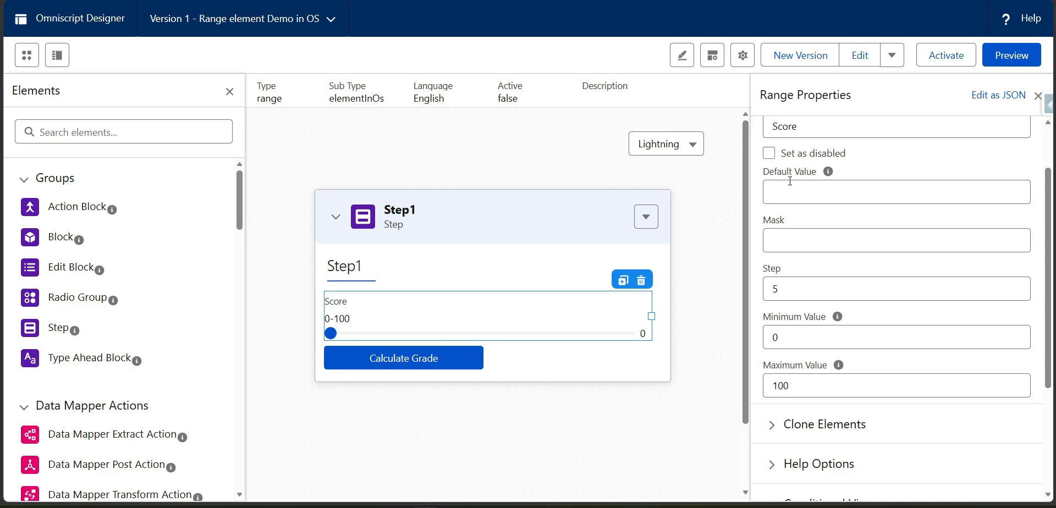
pyautogui.click(869, 194)
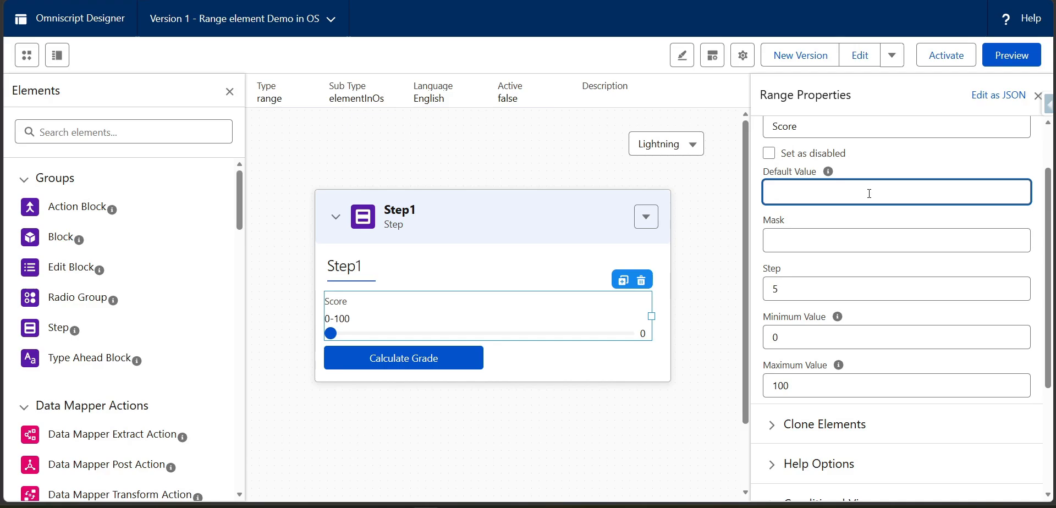
pyautogui.write('50')
# - Preview the Omniscript, check the default Score in the Data JSON and move the Score slider to 90
pyautogui.click(1024, 55)
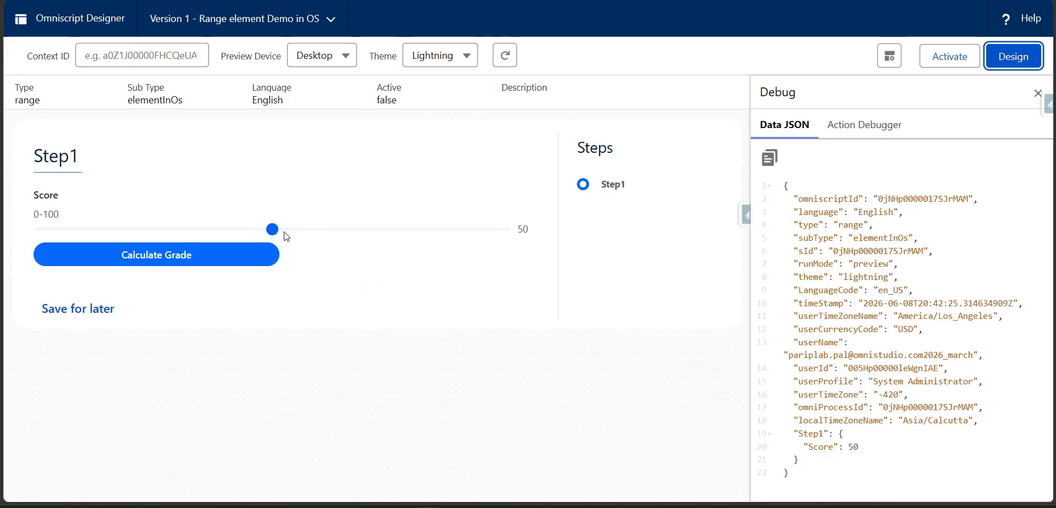
pyautogui.click(826, 458)
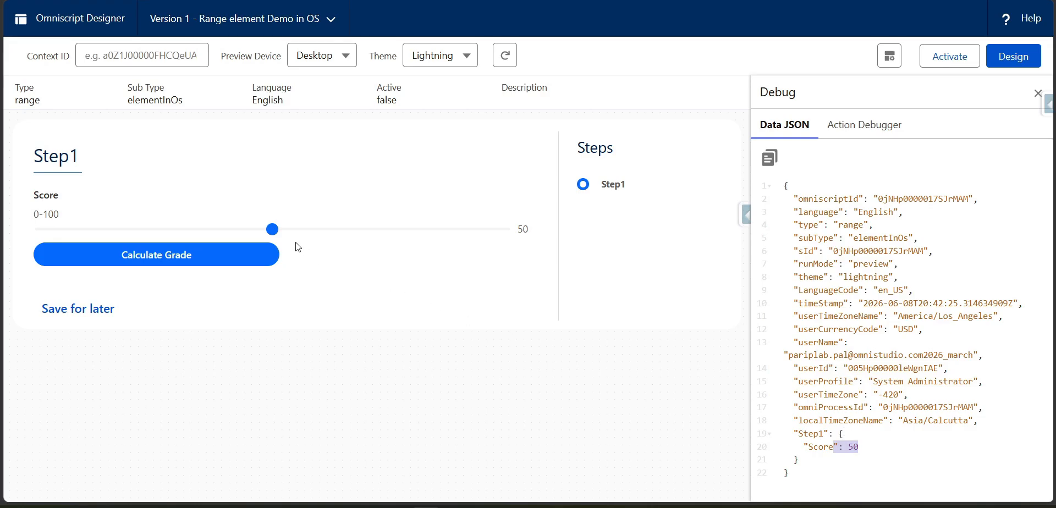
pyautogui.moveTo(297, 242); pyautogui.dragTo(458, 267)
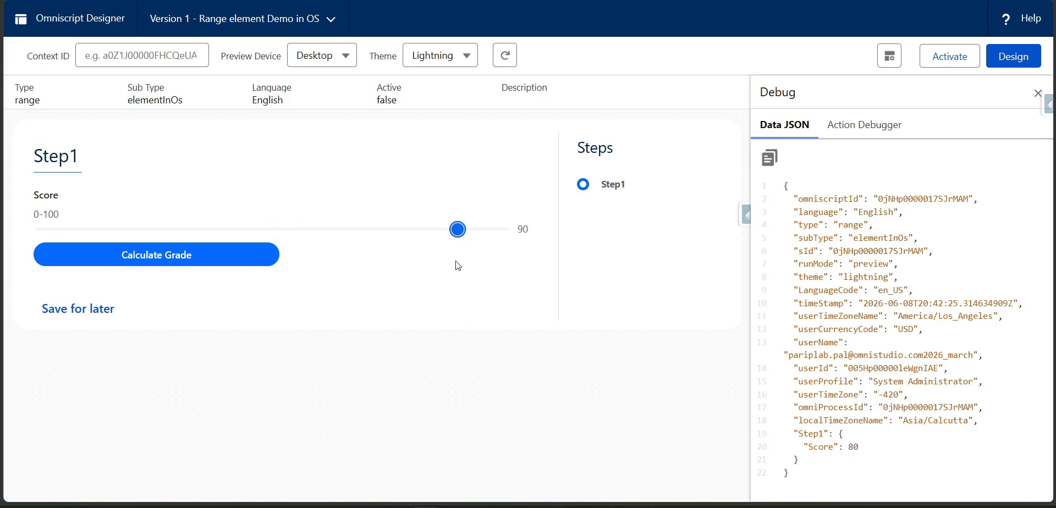
pyautogui.click(519, 302)
# - Return to the design view, expand Step1 and examine the Score range's properties, including Mask
pyautogui.click(1012, 64)
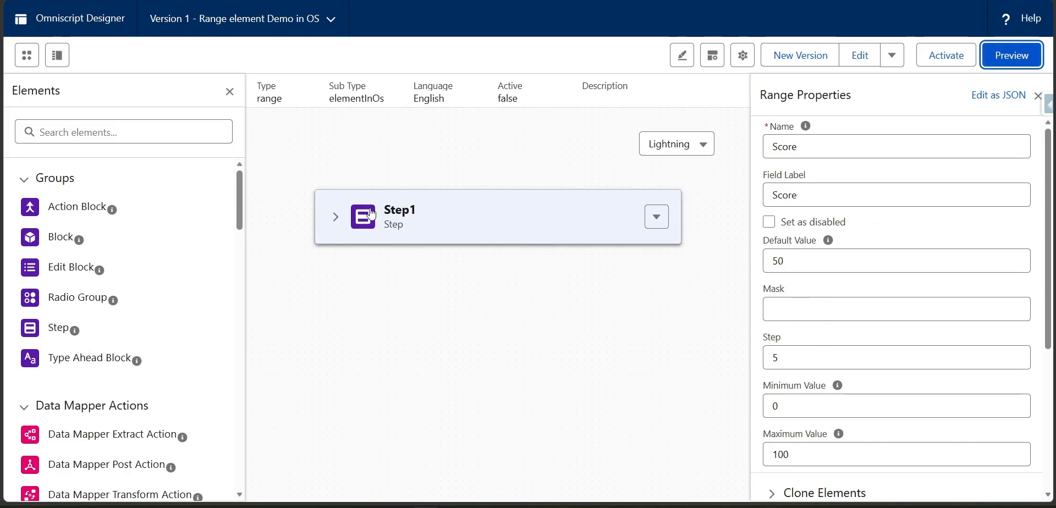
pyautogui.click(335, 217)
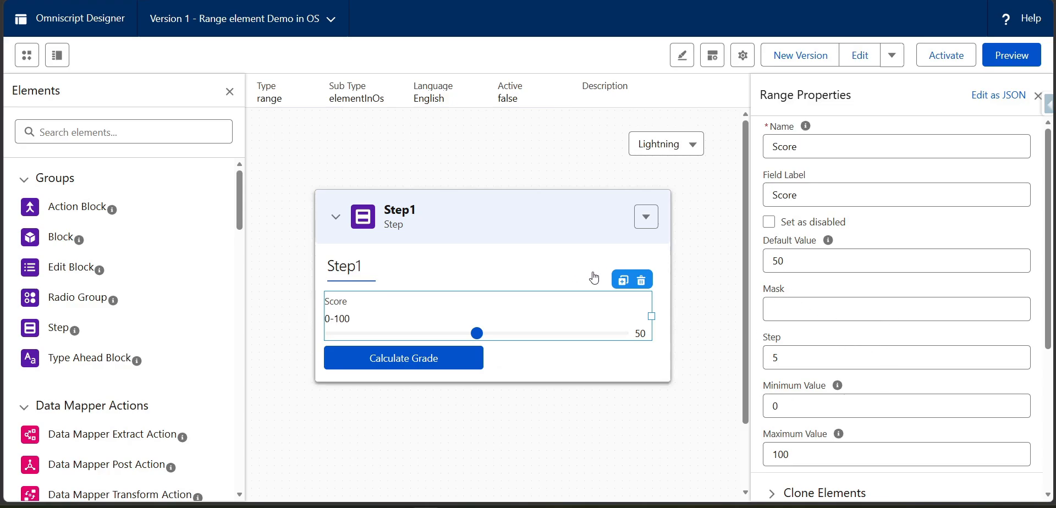
pyautogui.scroll(-5, 849, 253)
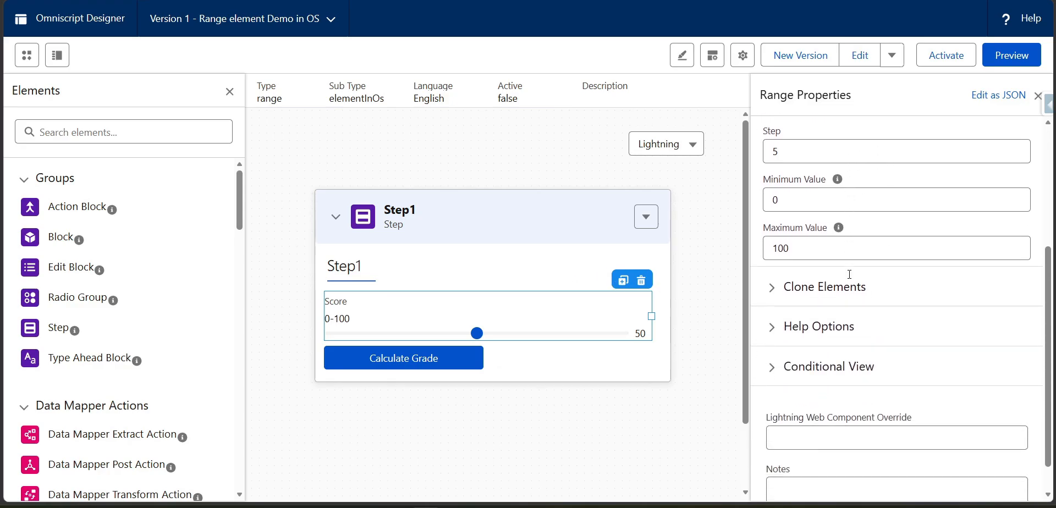
pyautogui.scroll(3, 808, 302)
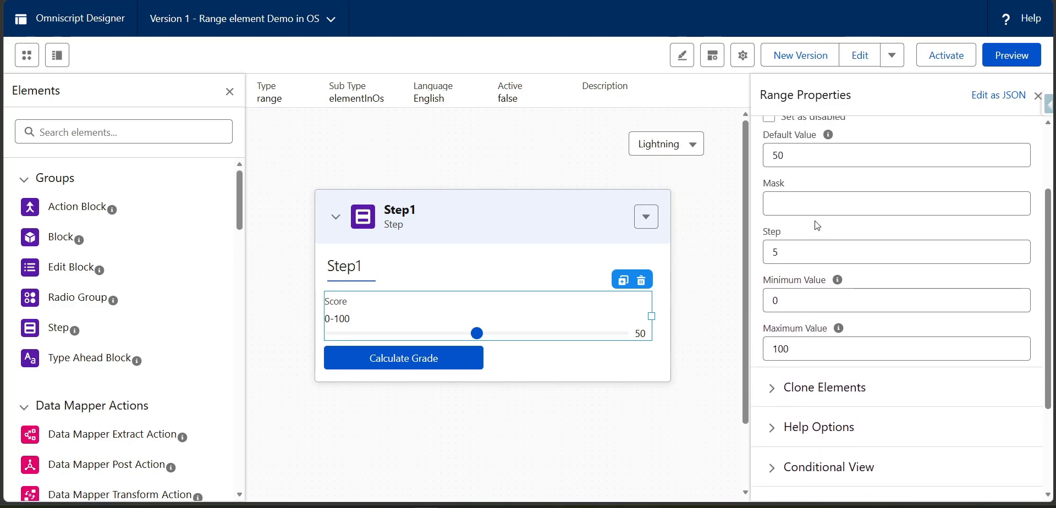
pyautogui.click(803, 204)
pyautogui.moveTo(768, 186); pyautogui.dragTo(788, 183)
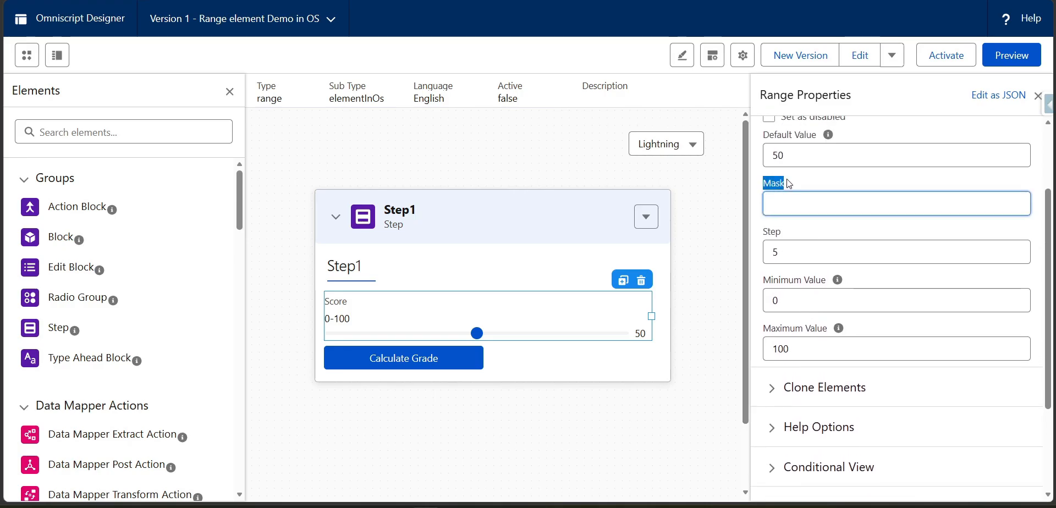
# - Make the Score range repeatable by setting "repeat" to true in its JSON properties, and close the JSON editor
pyautogui.scroll(2, 879, 192)
pyautogui.click(983, 100)
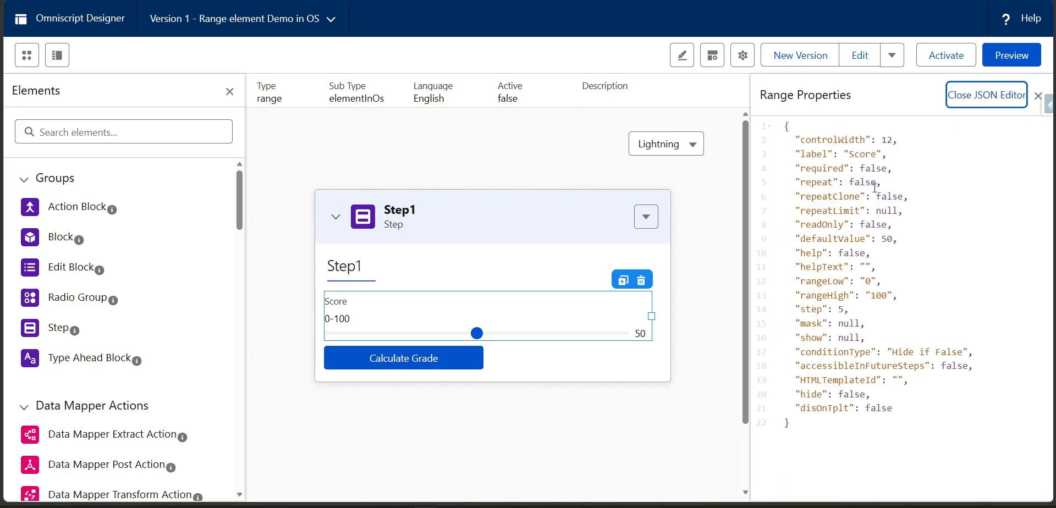
pyautogui.doubleClick(863, 183)
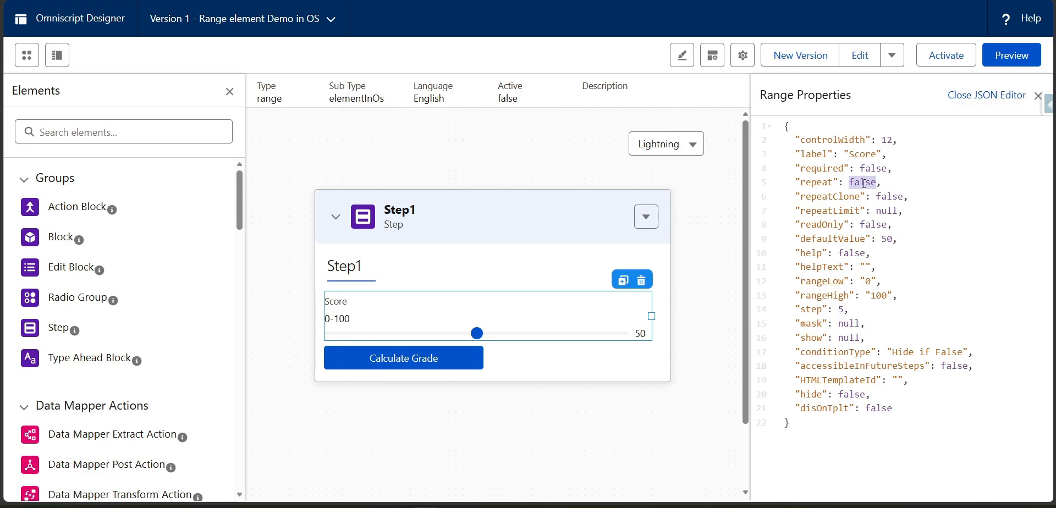
pyautogui.write('true')
pyautogui.click(976, 99)
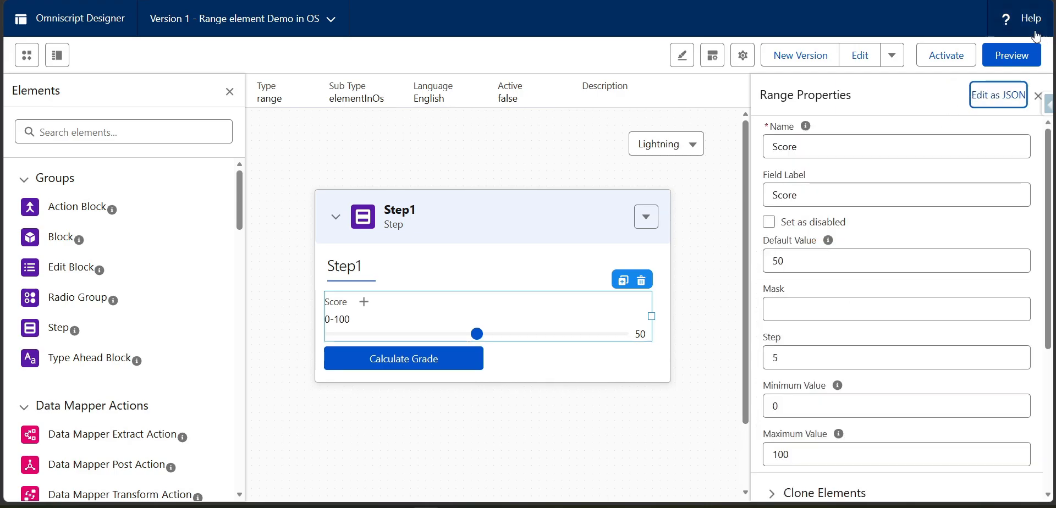
# - Preview the Omniscript with Score set to 85 and add a second Score slider set to 65
pyautogui.click(1011, 57)
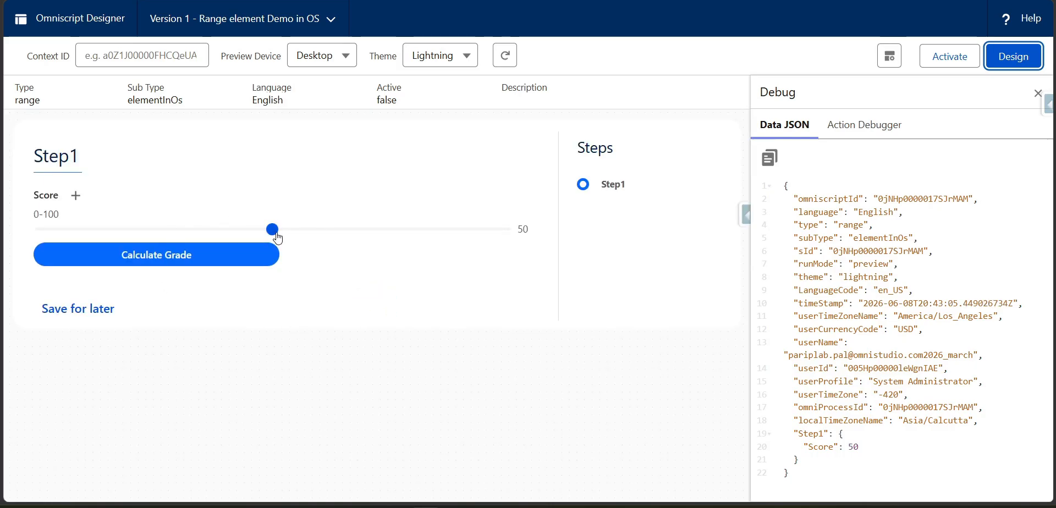
pyautogui.moveTo(273, 229); pyautogui.dragTo(429, 232)
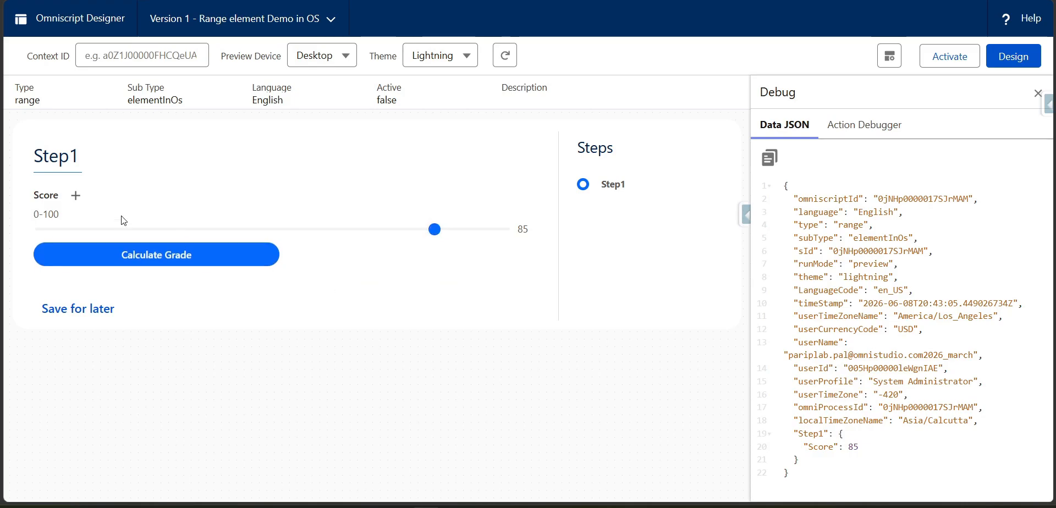
pyautogui.click(76, 197)
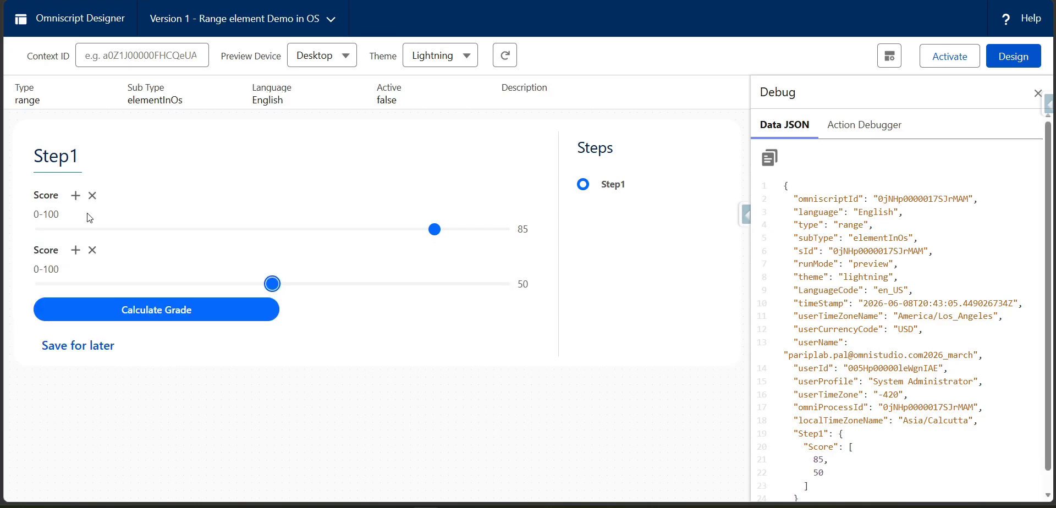
pyautogui.scroll(-1, 880, 380)
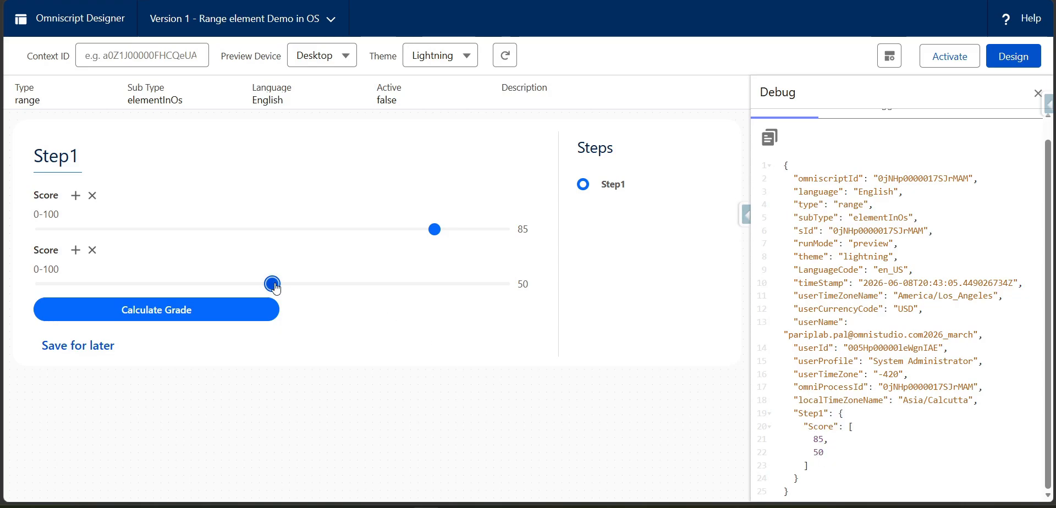
pyautogui.moveTo(277, 285); pyautogui.dragTo(341, 285)
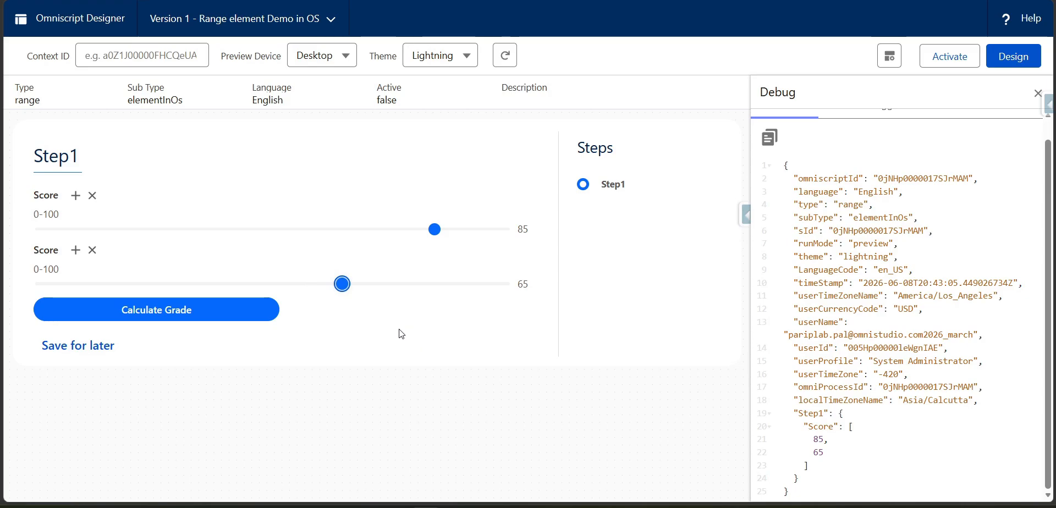
# - Add a third Score slider set to 40 and examine the Score array in the Data JSON
pyautogui.click(75, 251)
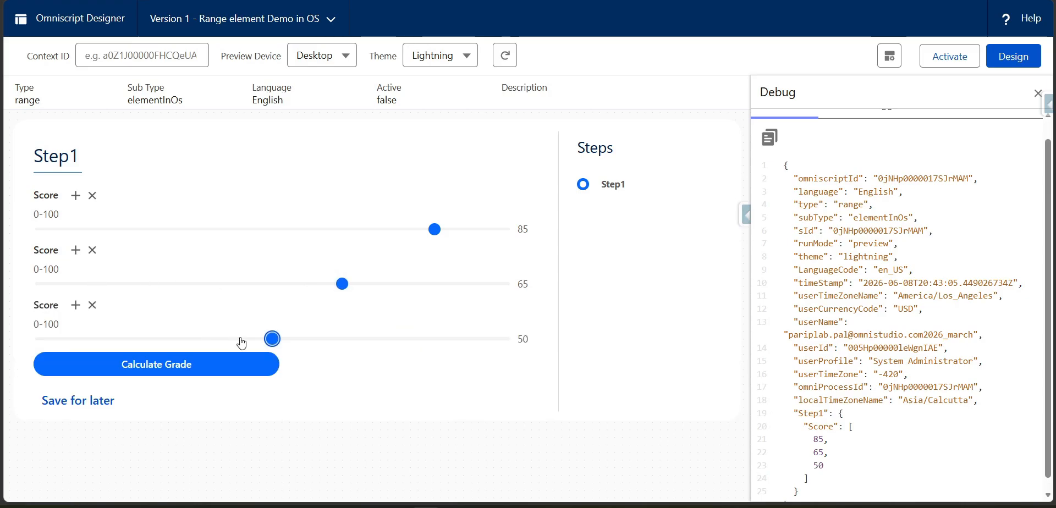
pyautogui.moveTo(271, 338); pyautogui.dragTo(223, 339)
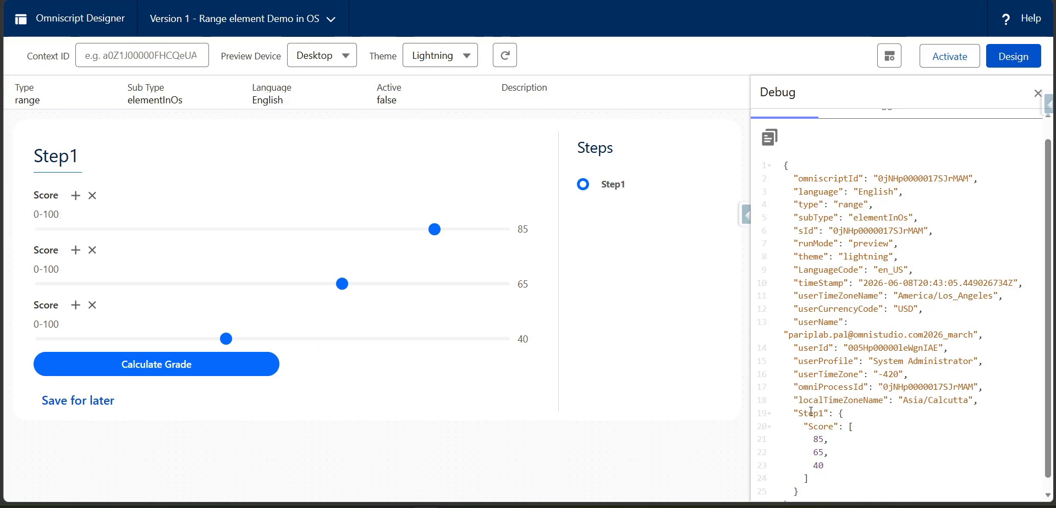
pyautogui.moveTo(808, 427); pyautogui.dragTo(836, 471)
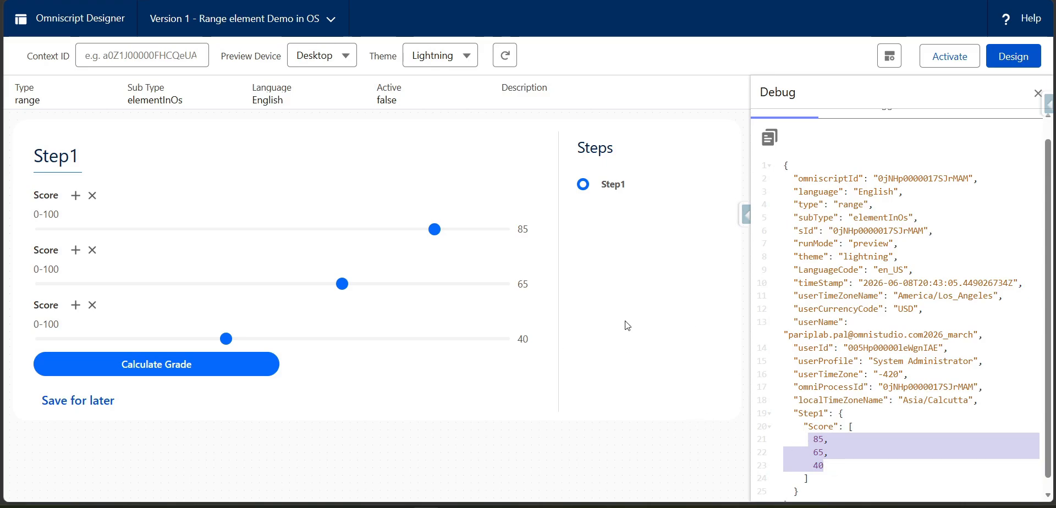
# - Return to the design view and expand Step1 to show the Score range
pyautogui.click(1013, 56)
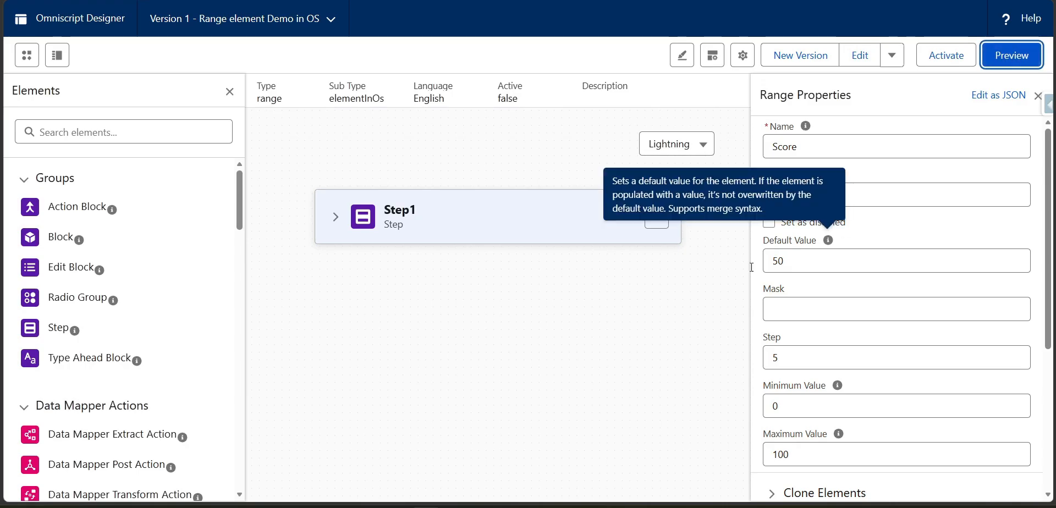
pyautogui.click(334, 220)
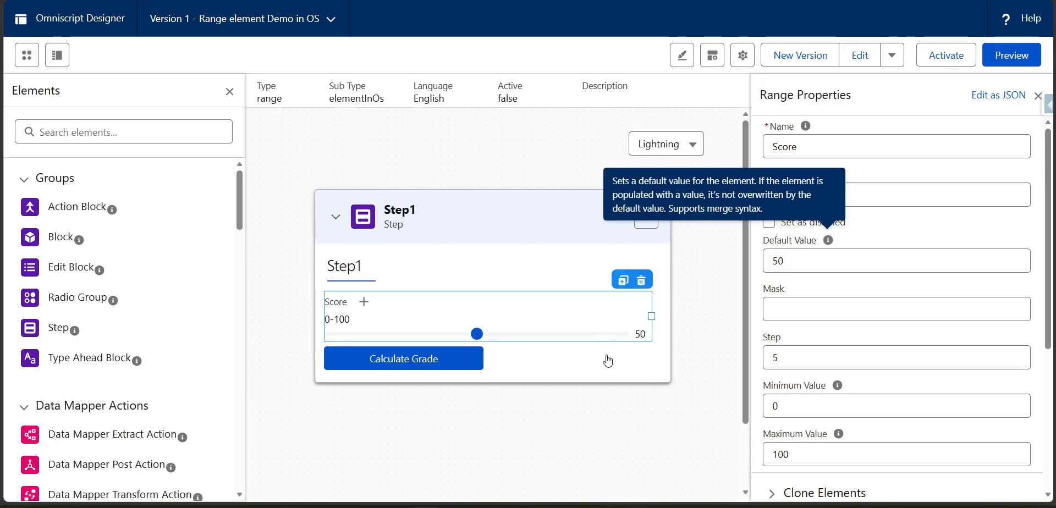